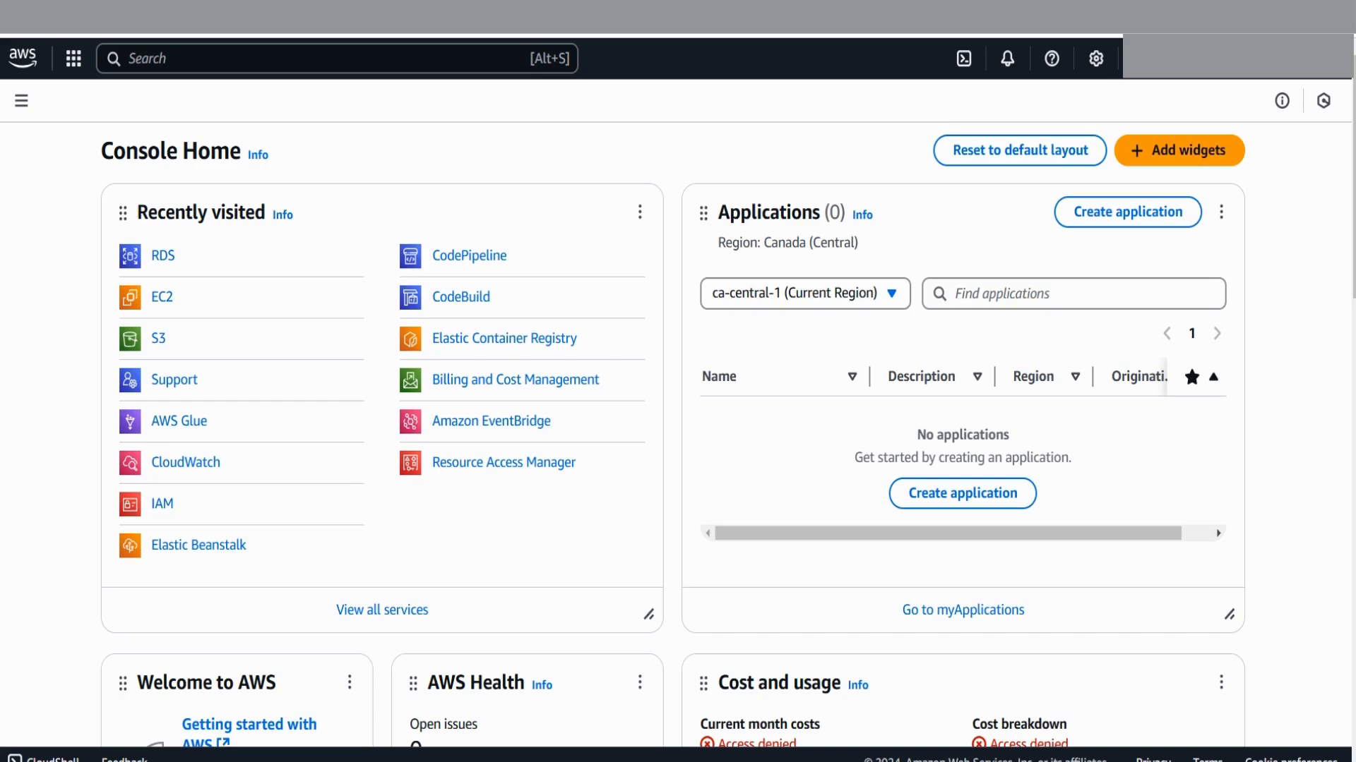
Search the console's top search bar for 'RDS'
key("alt+s")
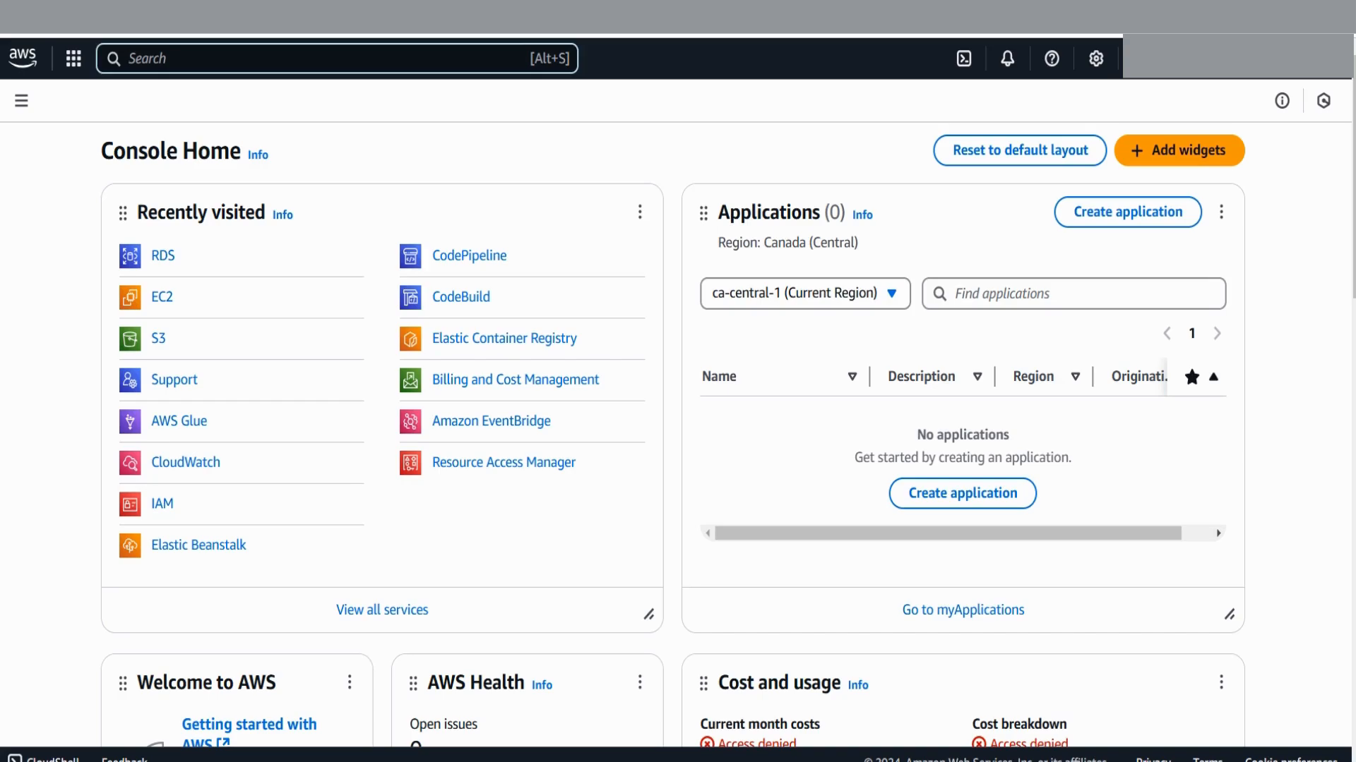
type("RDS")
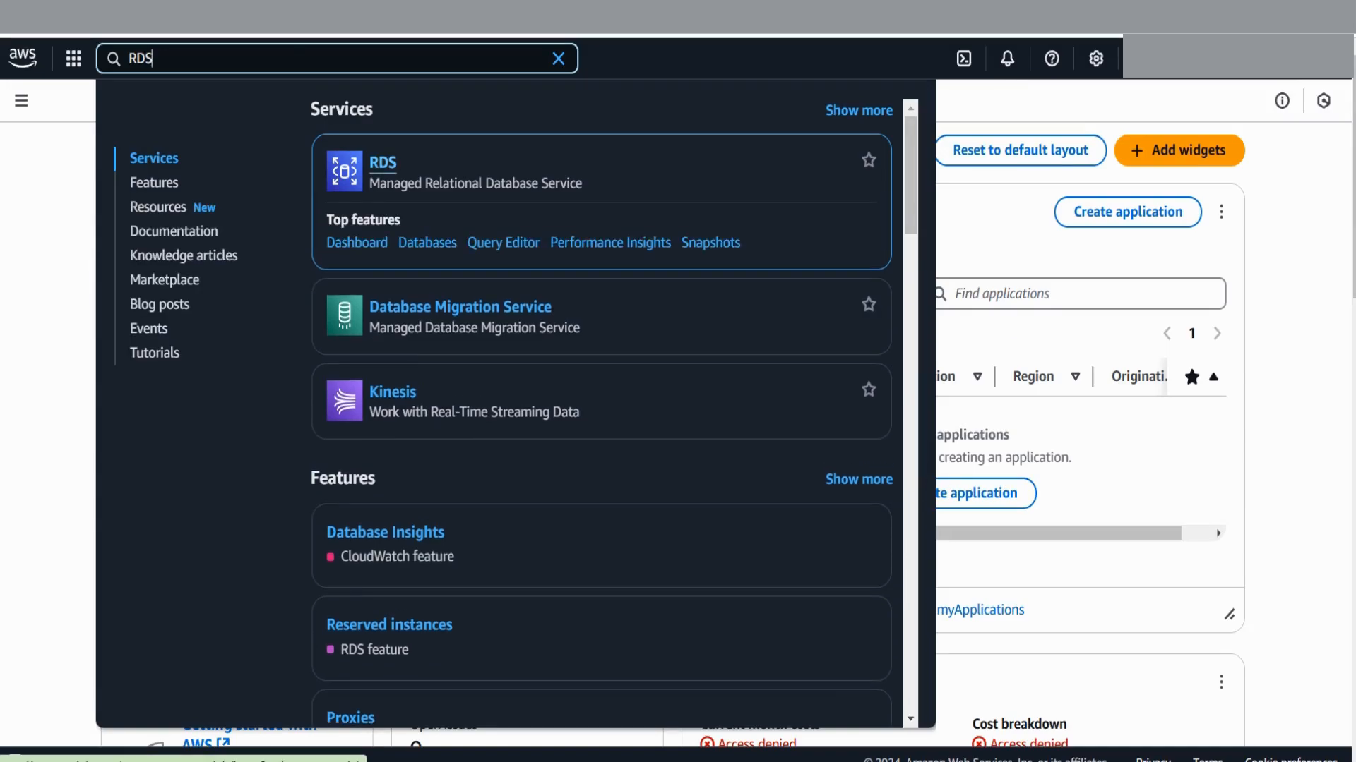
Open RDS from the results, then return from Create database to the Canada (Central) RDS dashboard
key("Return")
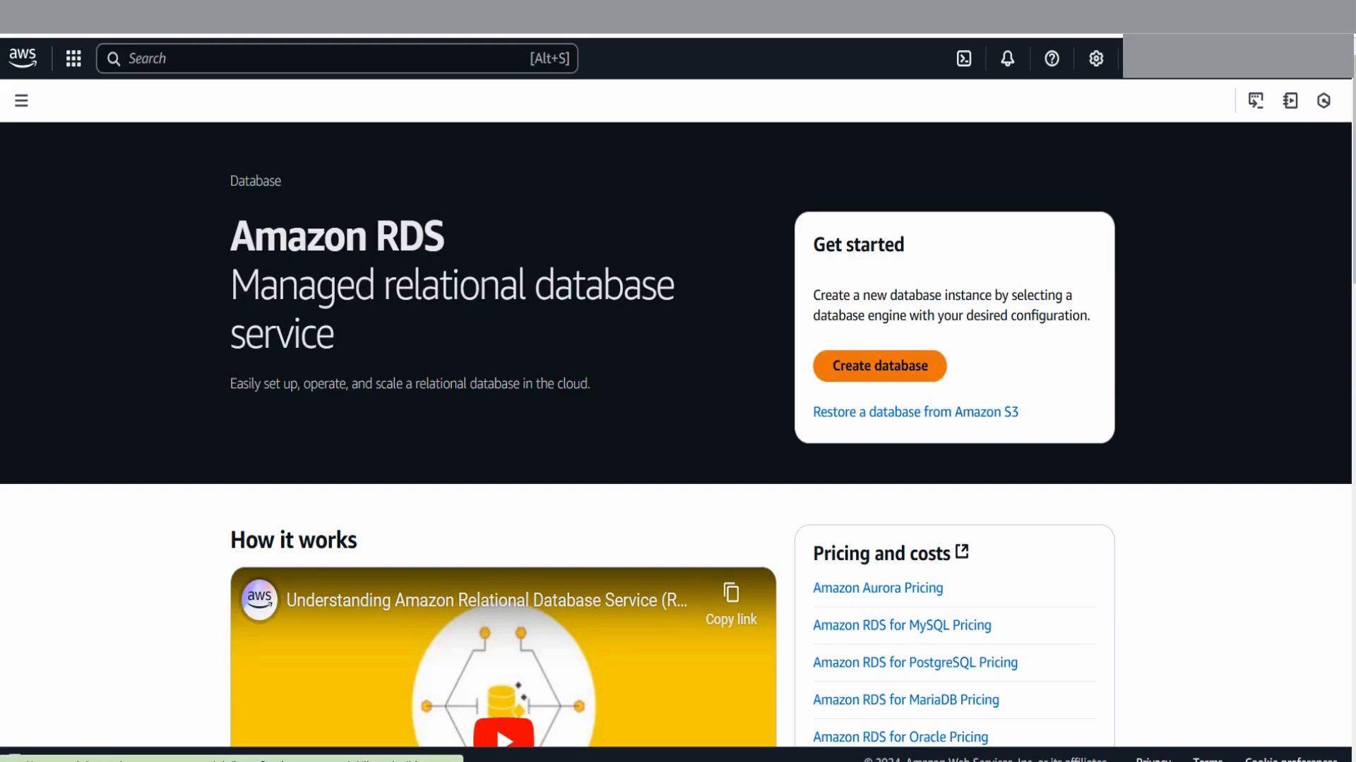
key("Return")
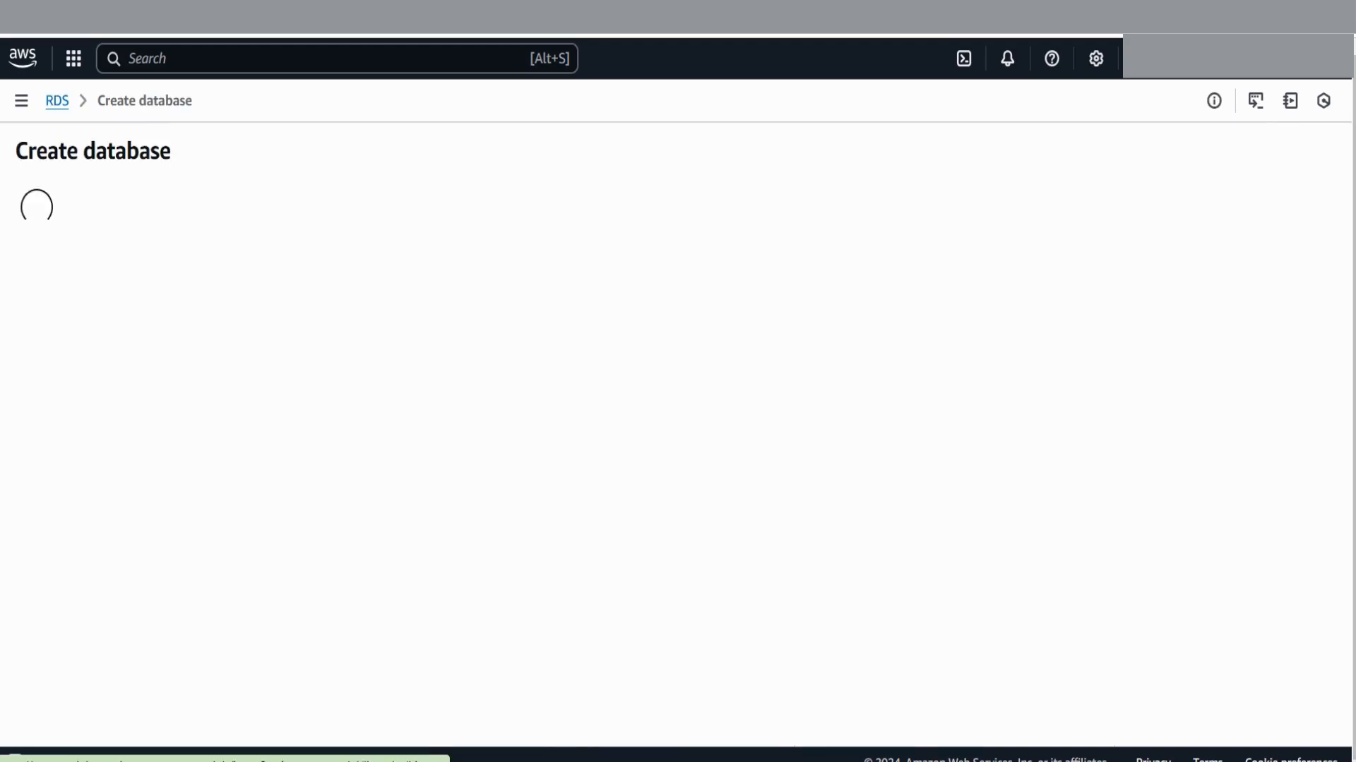
key("alt+Left")
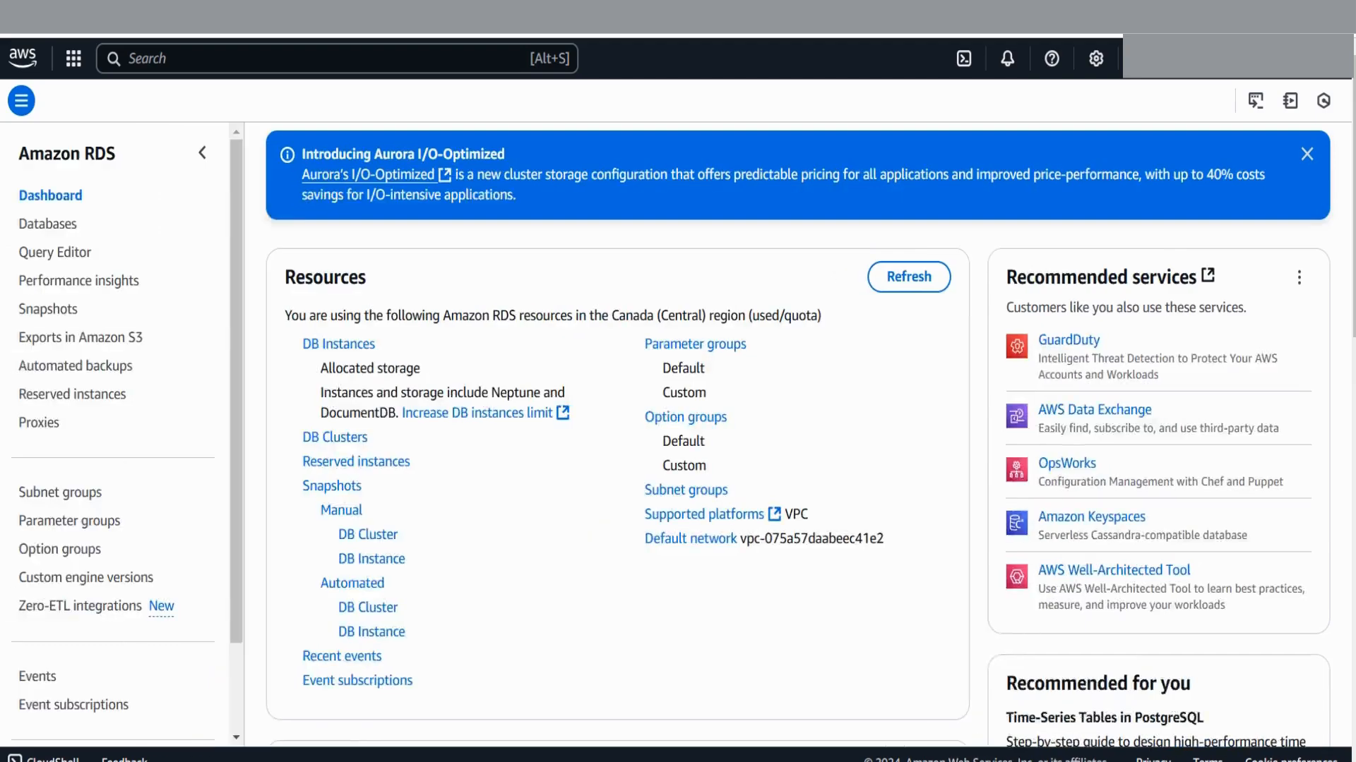
Check the Databases list showing database-1 deleting, then begin creating a new database
left_click(48, 223)
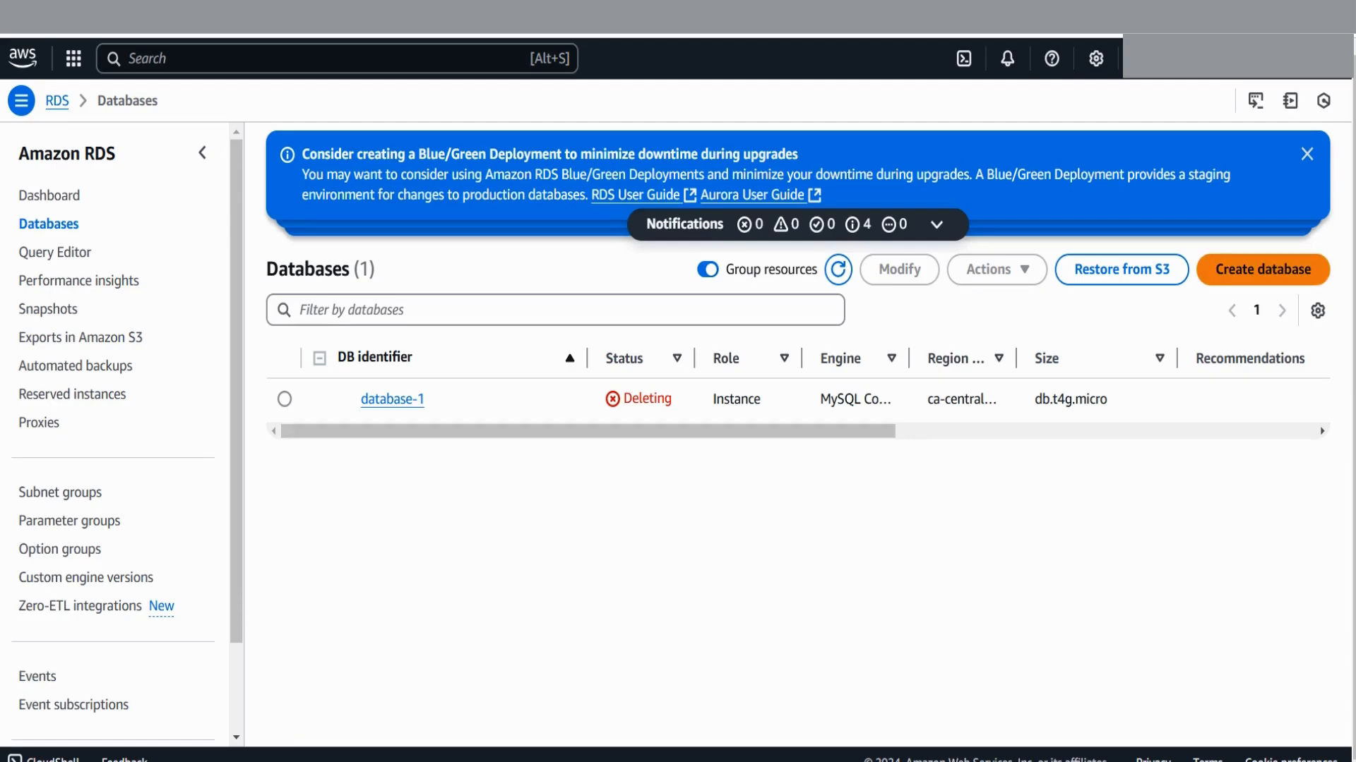
left_click(1262, 269)
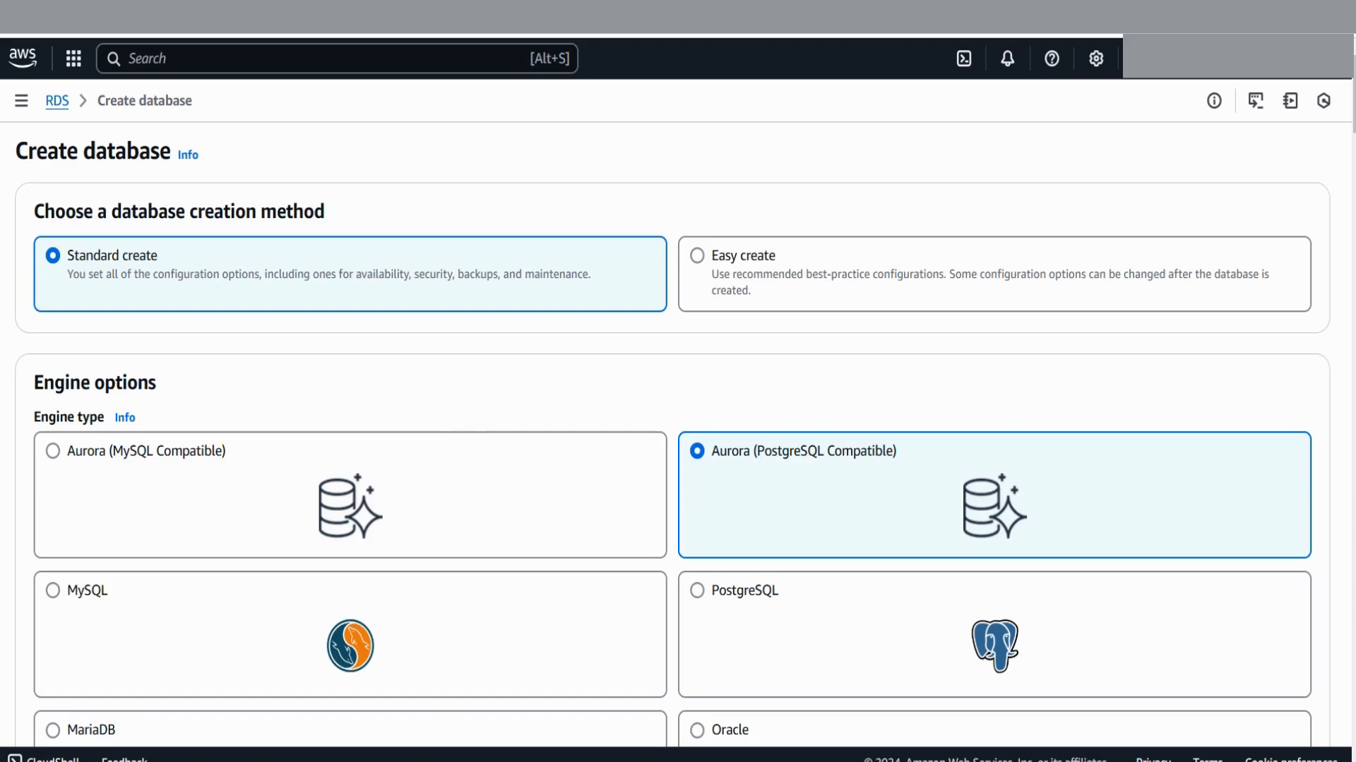
left_click(697, 256)
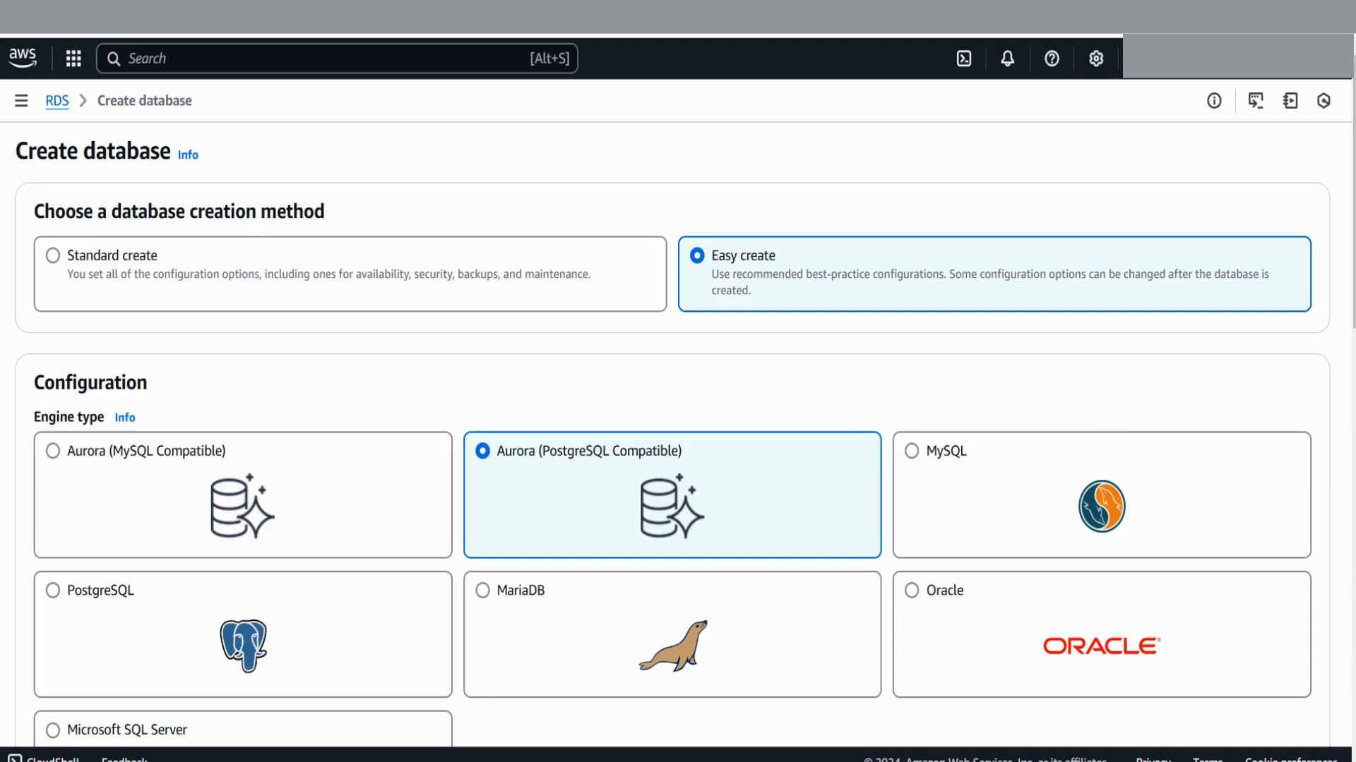
scroll(677, 434, "down", 10)
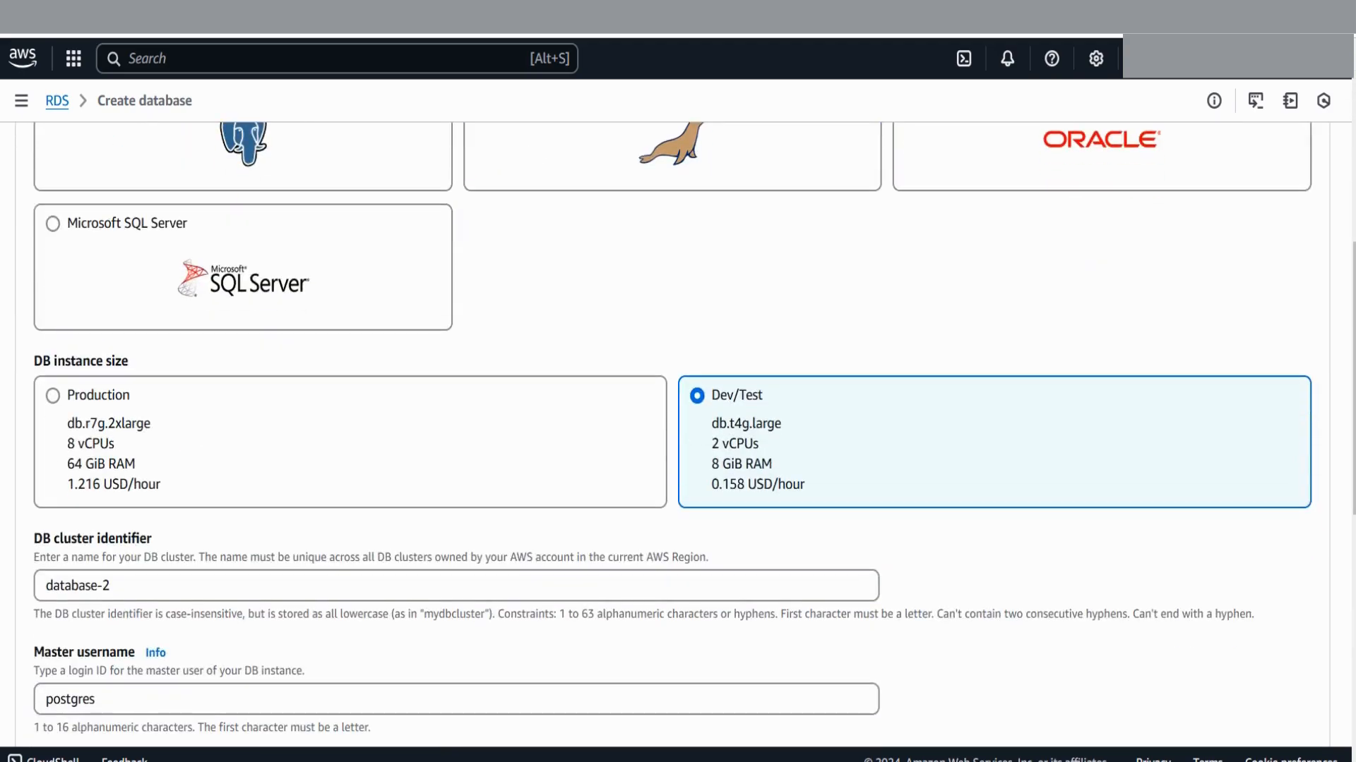
scroll(678, 431, "down", 4)
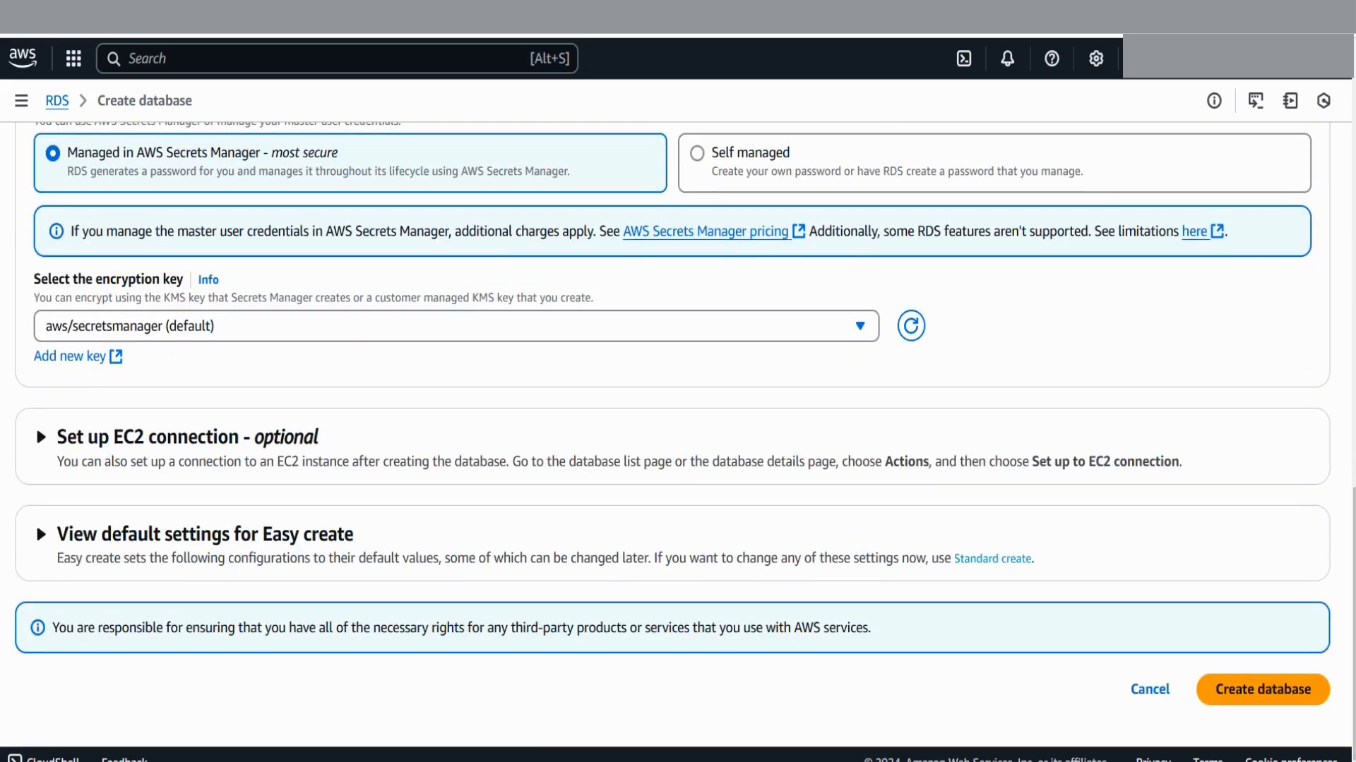
scroll(678, 434, "up", 14)
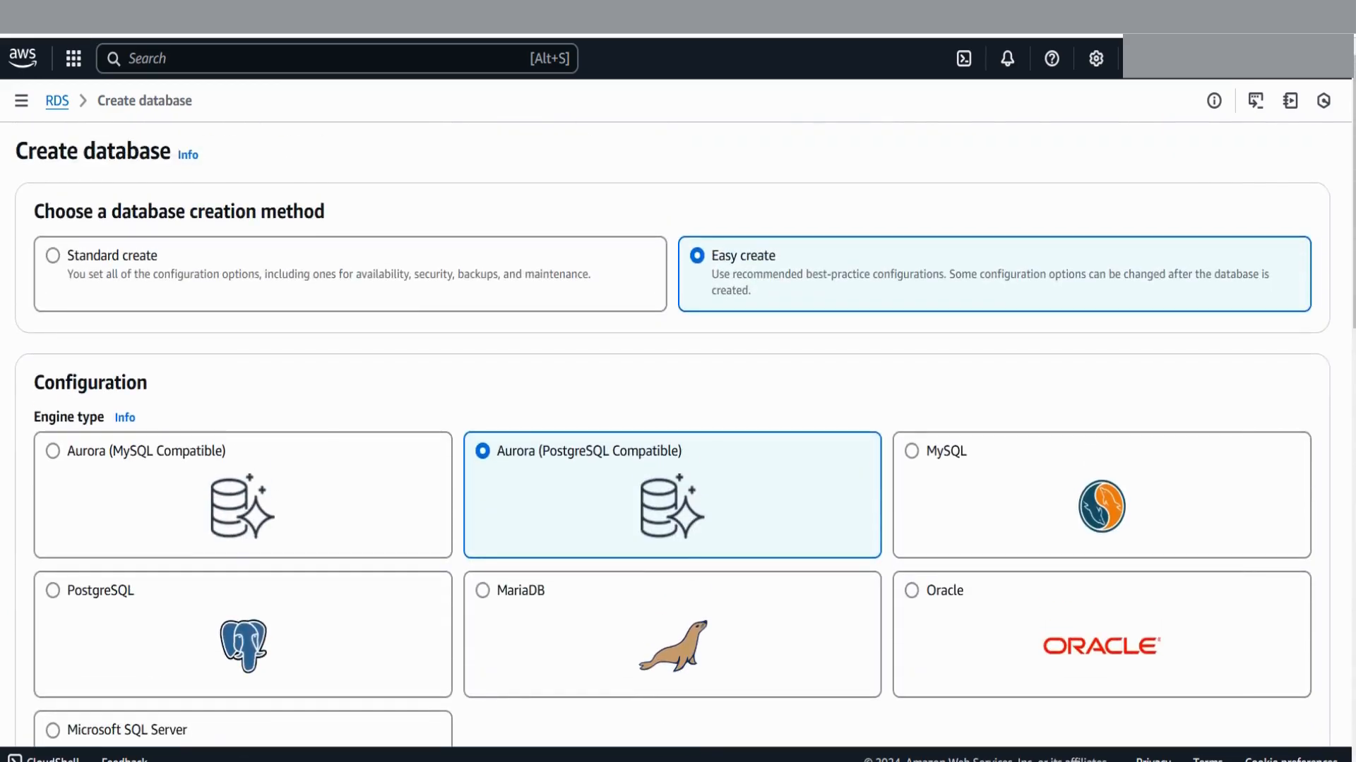
left_click(52, 256)
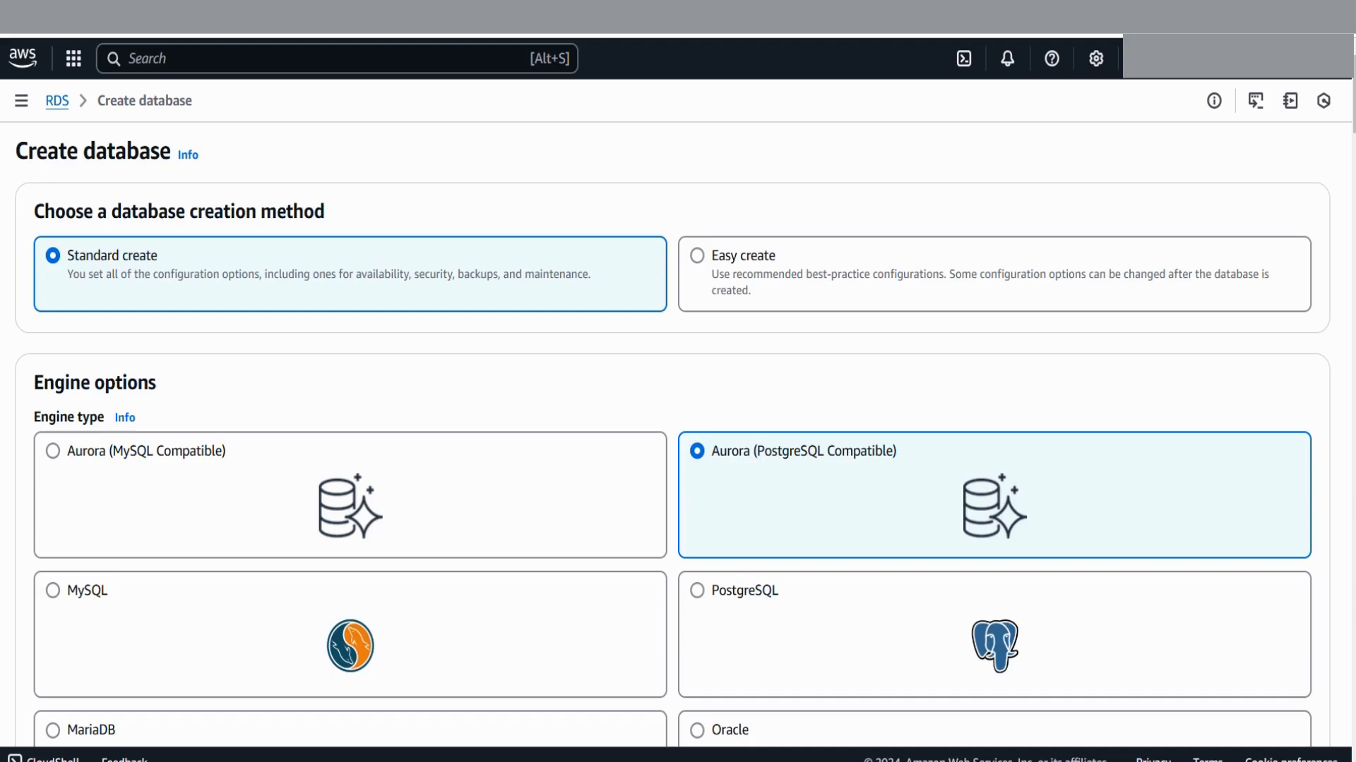
Choose MySQL as the engine and review its Community edition 8.0.39 and Production template defaults
scroll(672, 444, "down", 3)
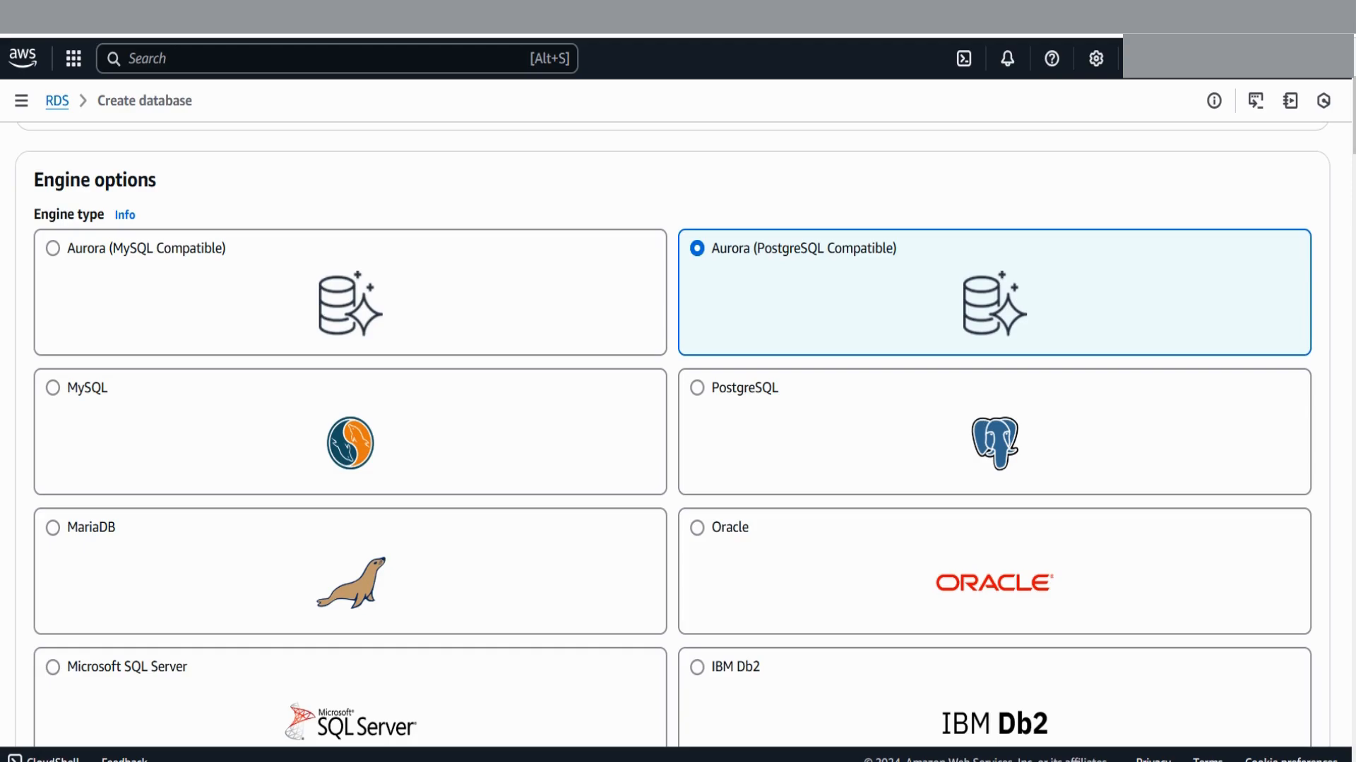
left_click(53, 387)
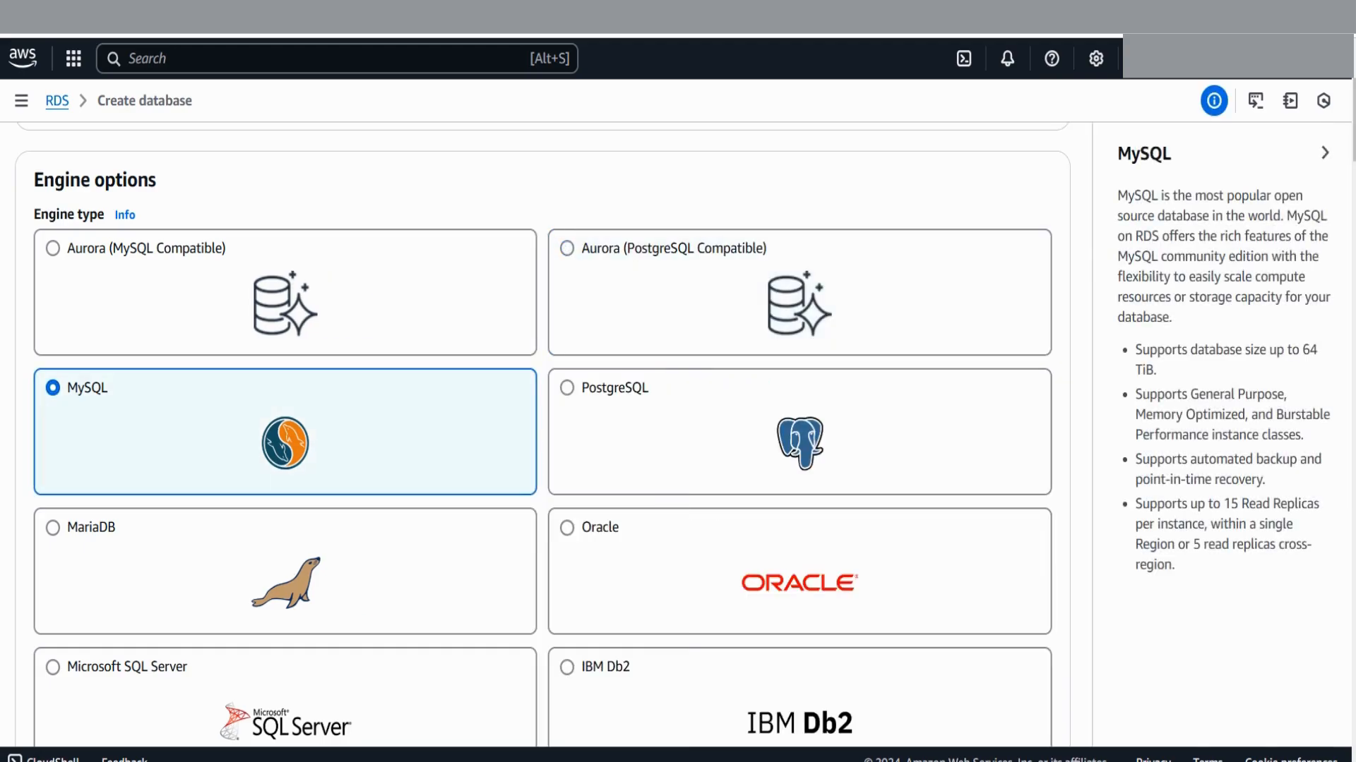
scroll(543, 435, "down", 2)
scroll(543, 435, "up", 2)
scroll(542, 434, "down", 2)
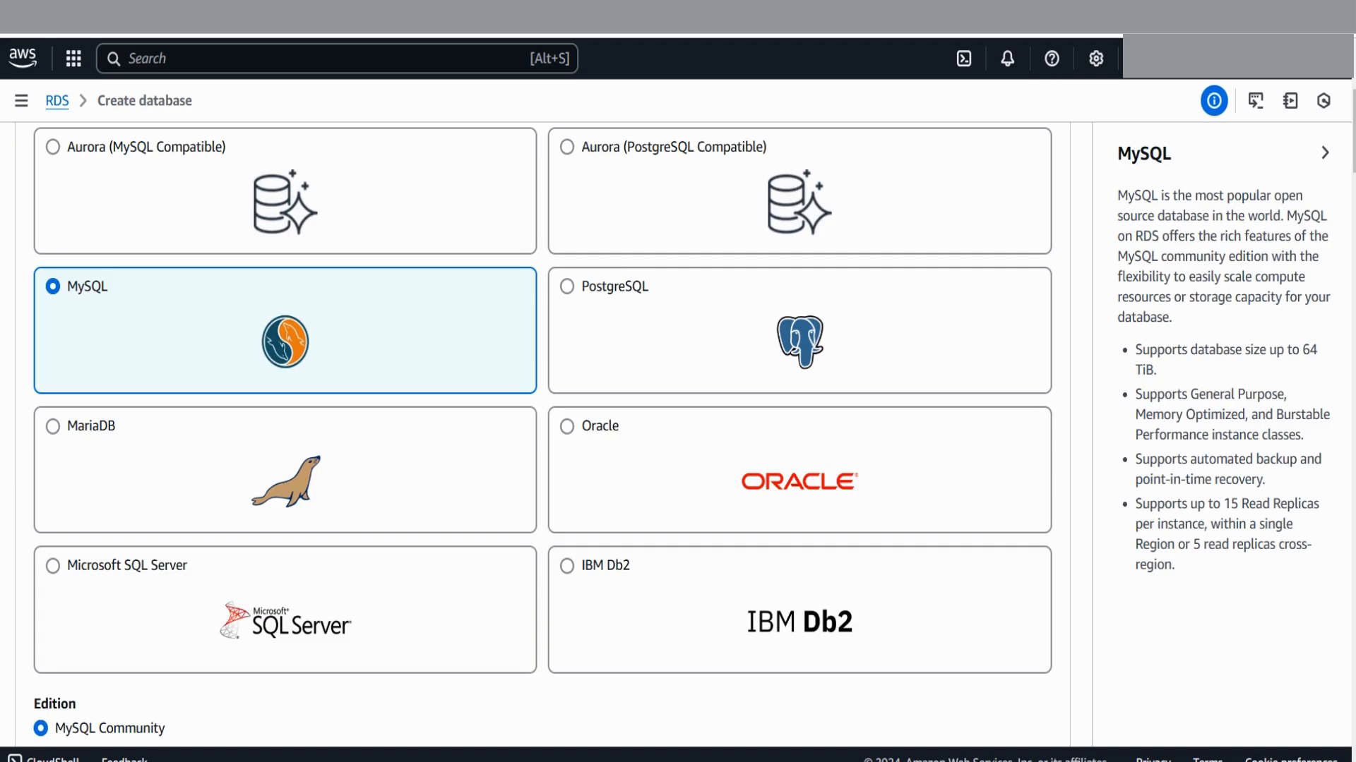
scroll(543, 434, "down", 5)
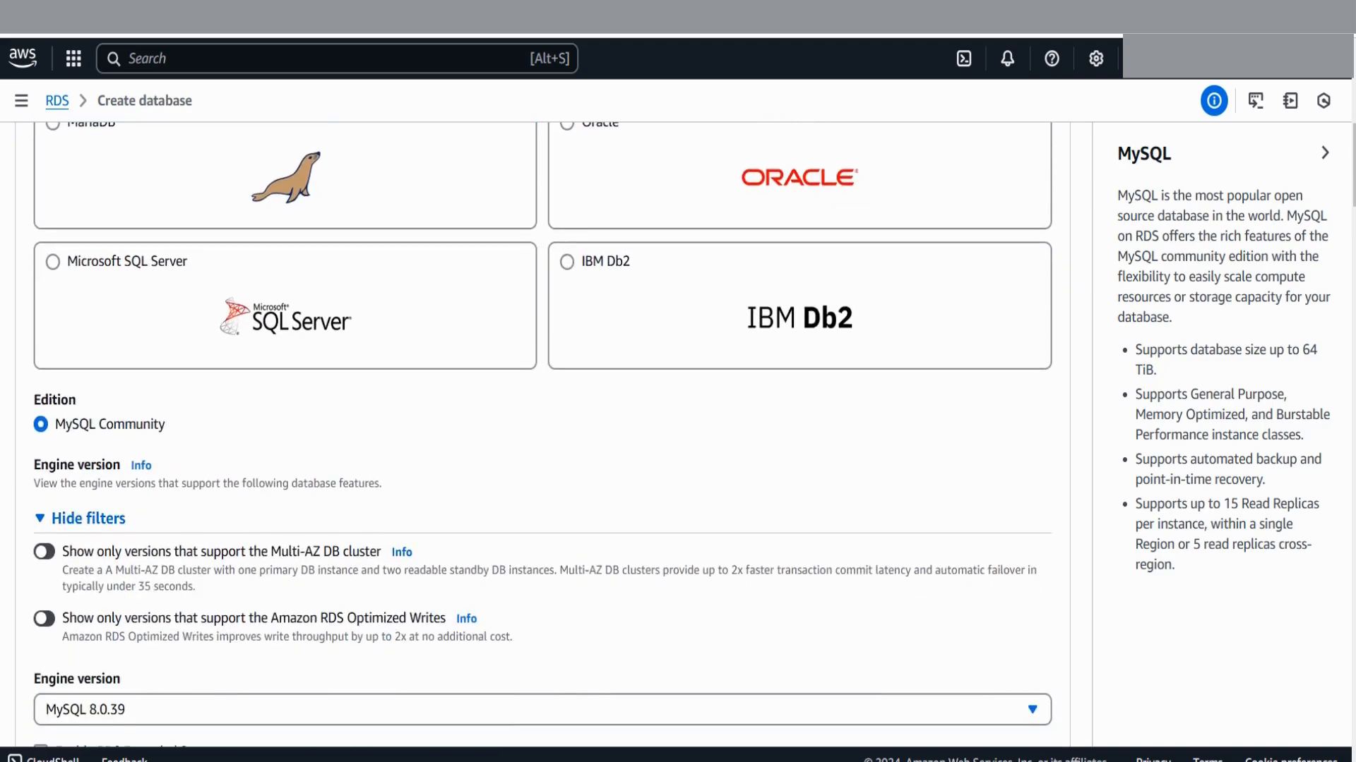
scroll(542, 434, "down", 2)
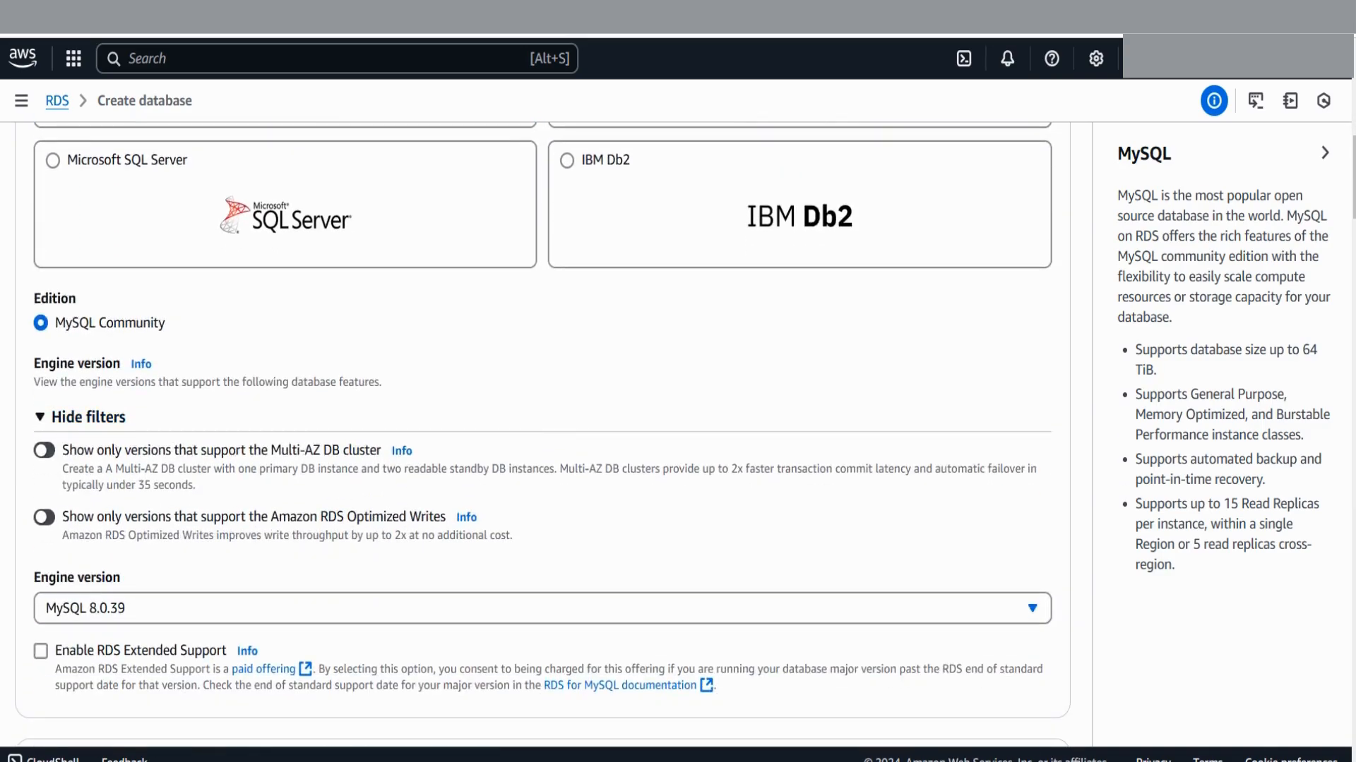
scroll(542, 434, "up", 5)
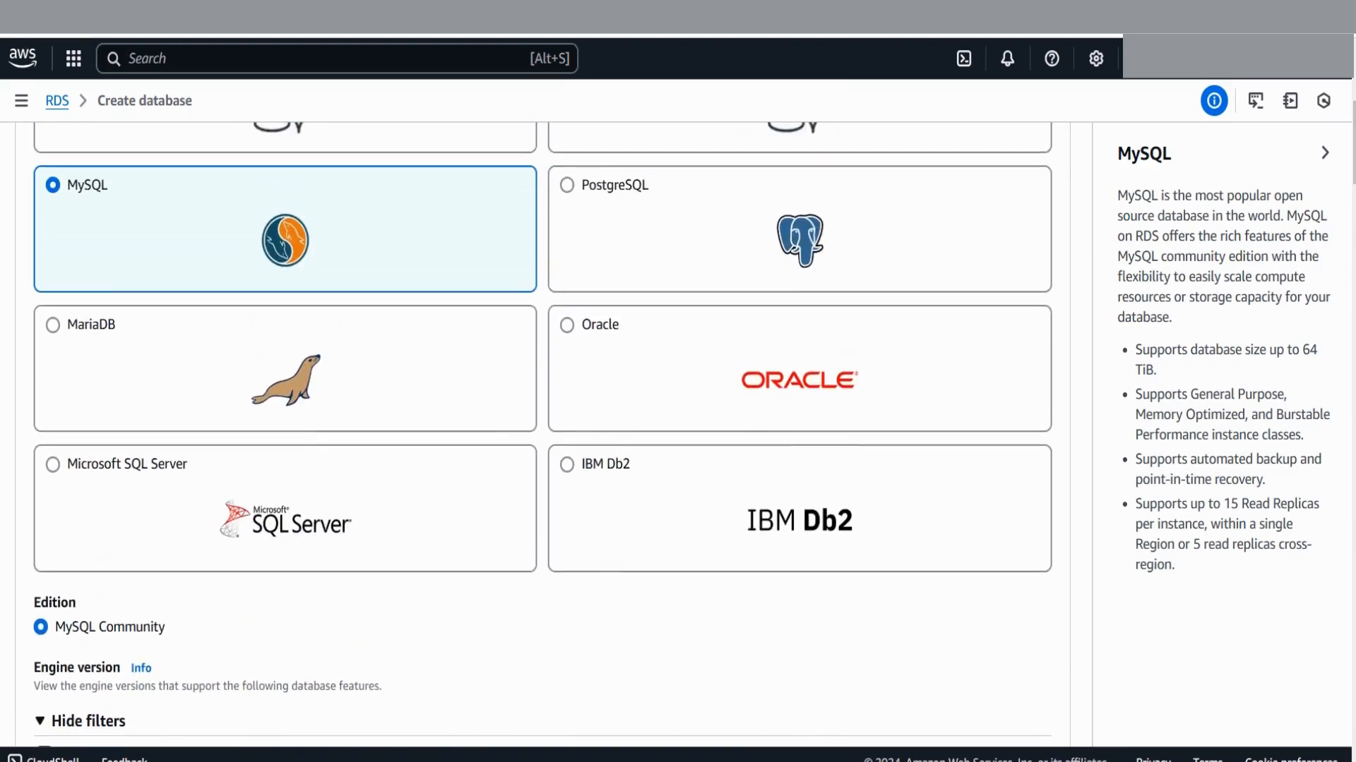
scroll(542, 435, "down", 6)
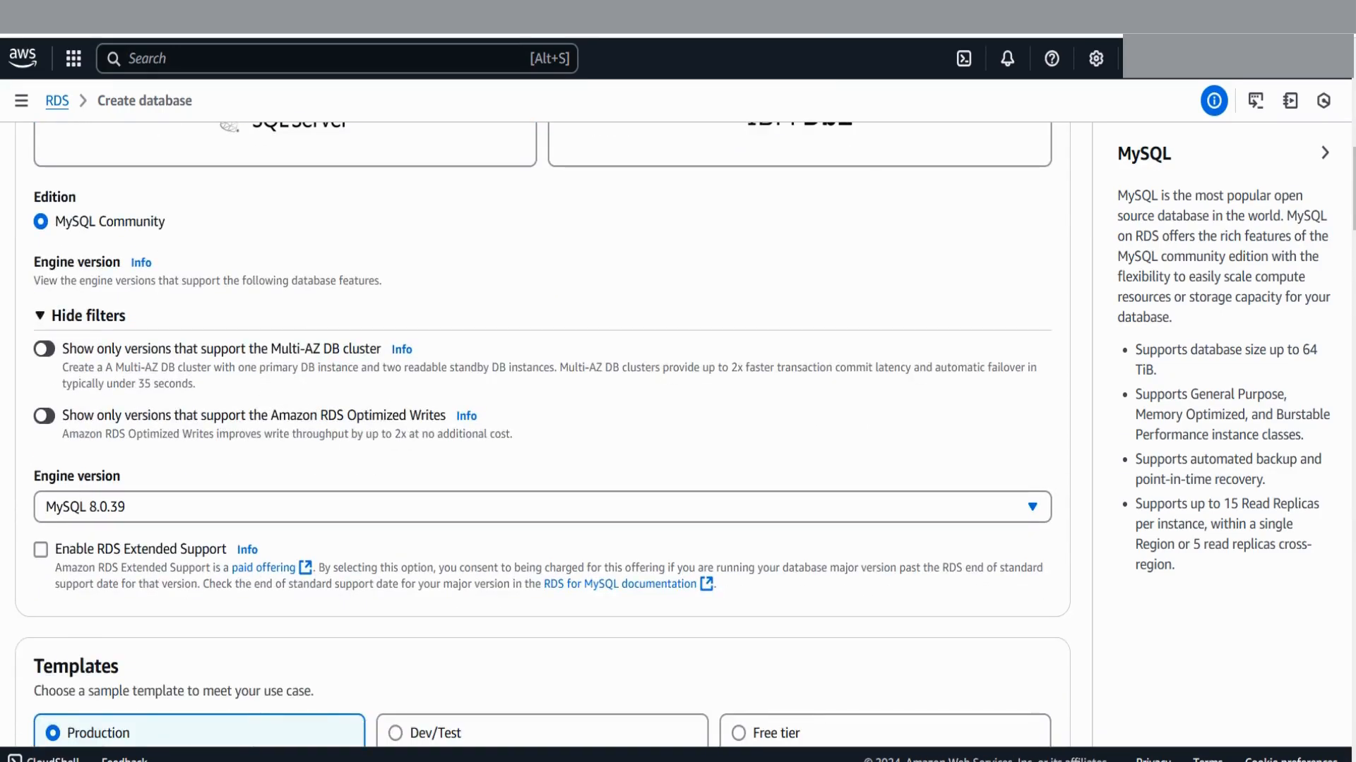
scroll(542, 435, "down", 2)
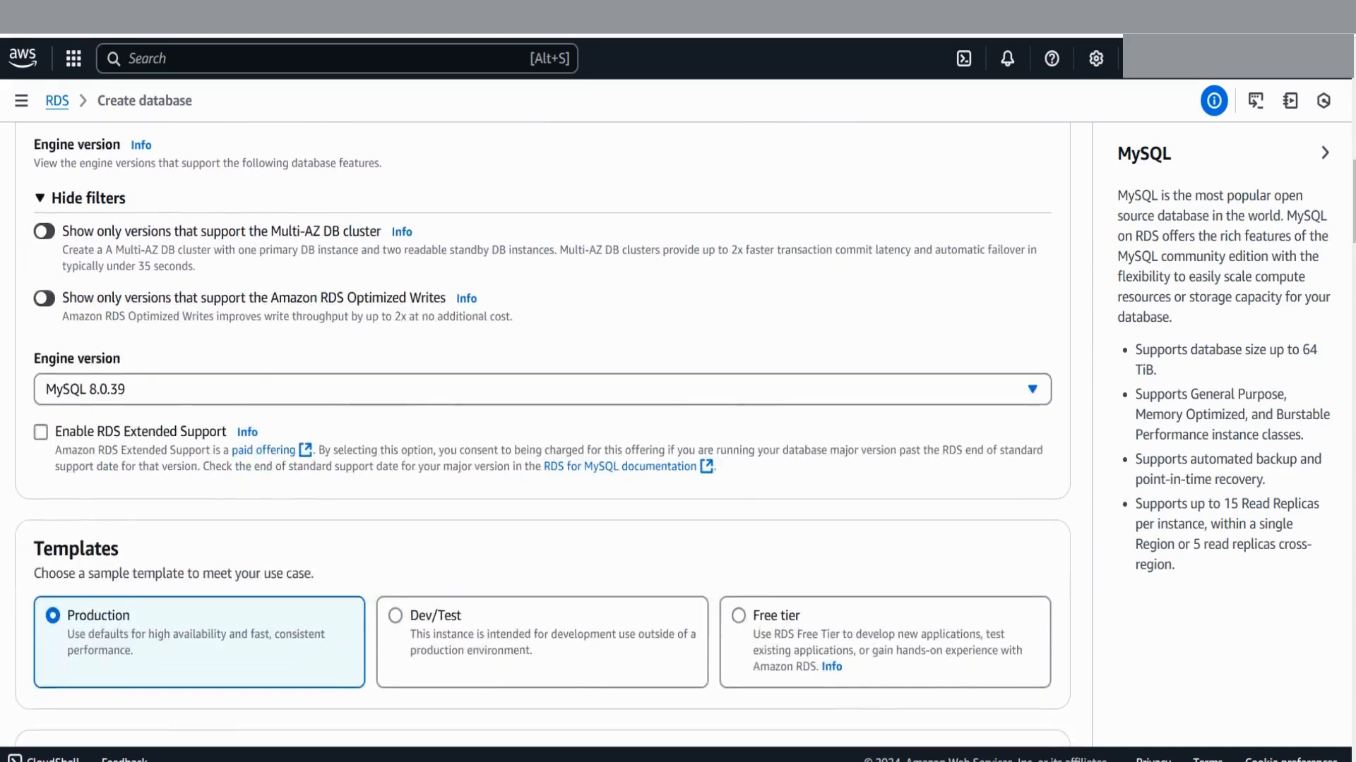
scroll(542, 435, "down", 3)
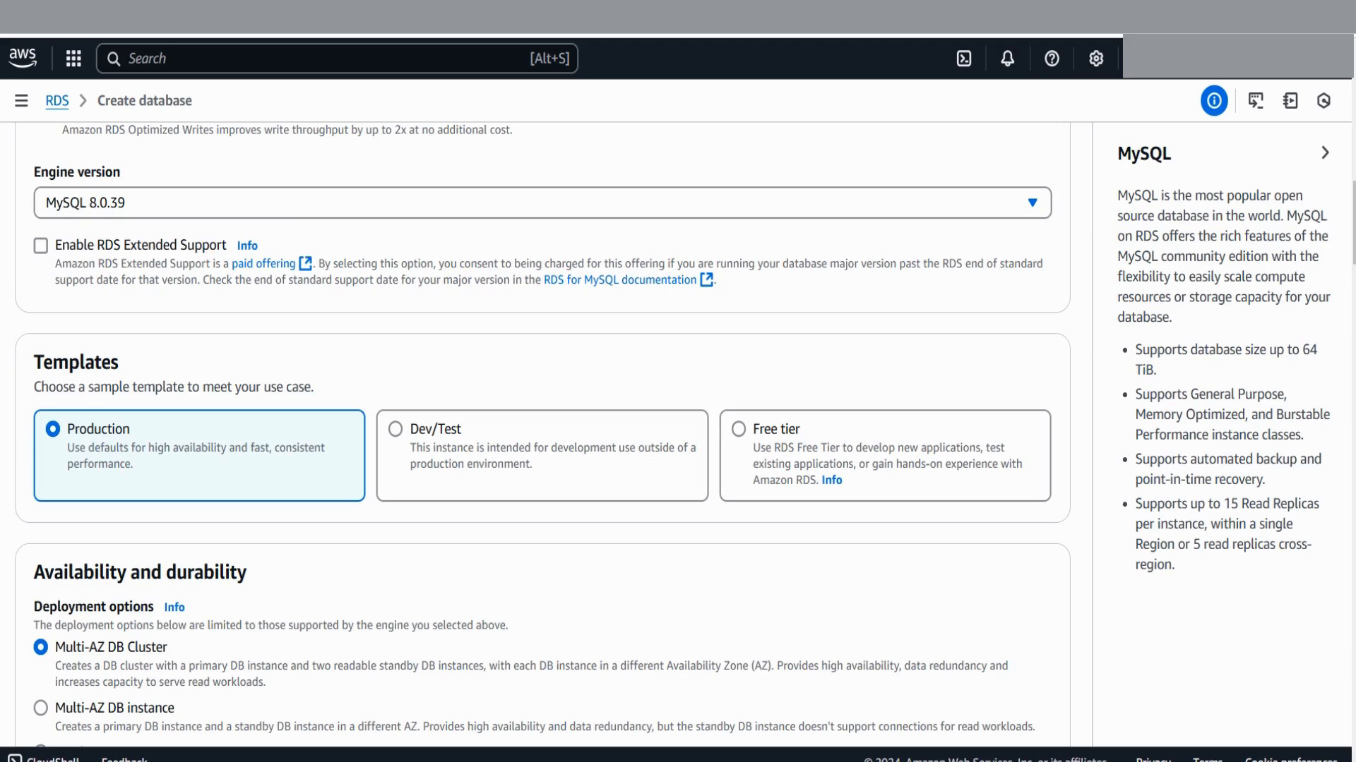
scroll(542, 435, "down", 2)
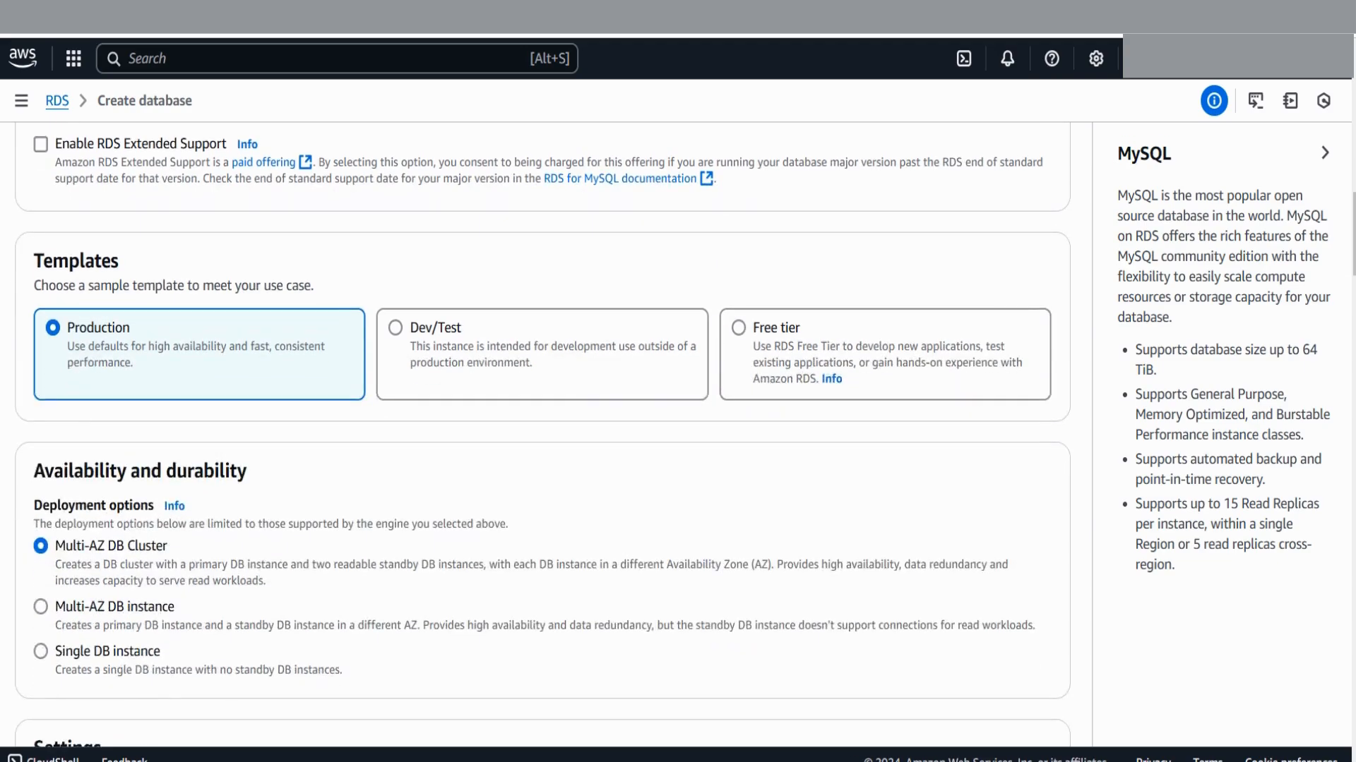
scroll(543, 435, "down", 20)
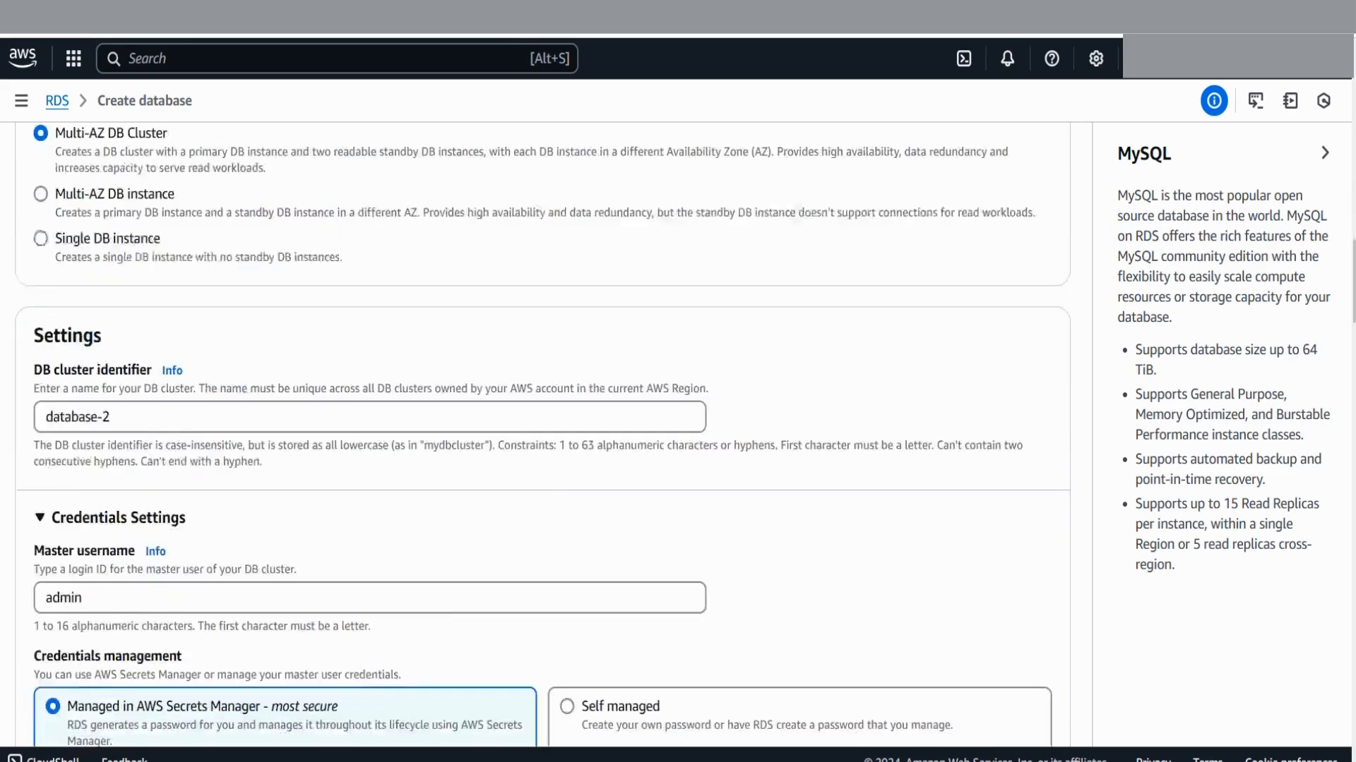
scroll(543, 435, "down", 20)
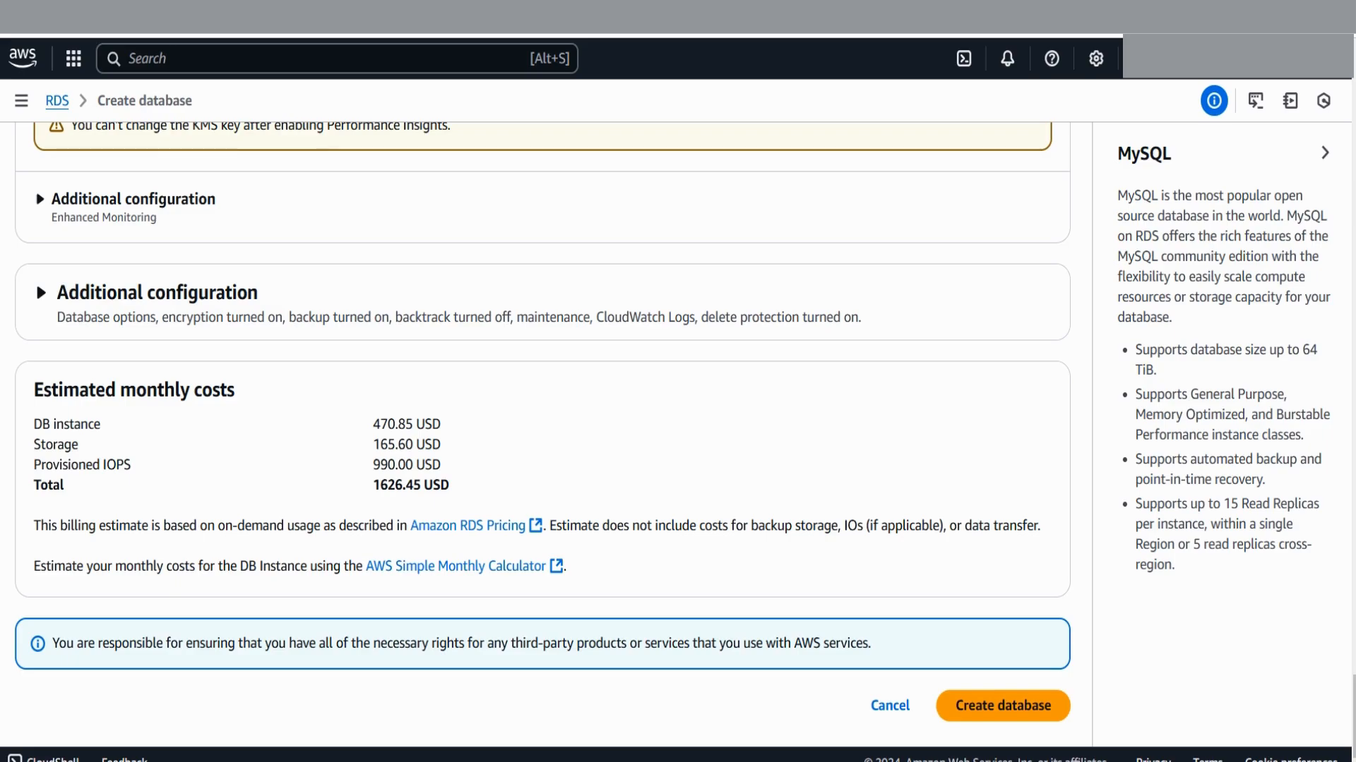
scroll(542, 435, "up", 20)
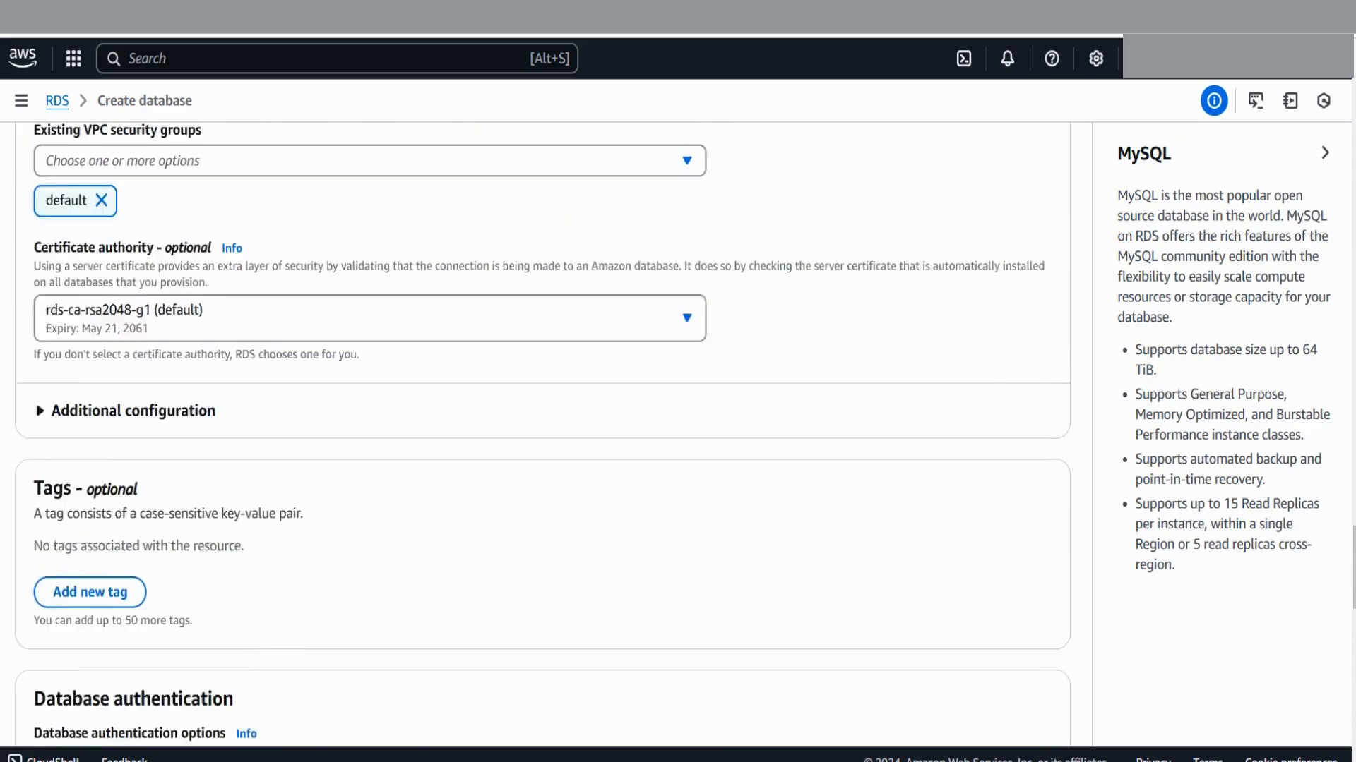
scroll(542, 435, "up", 15)
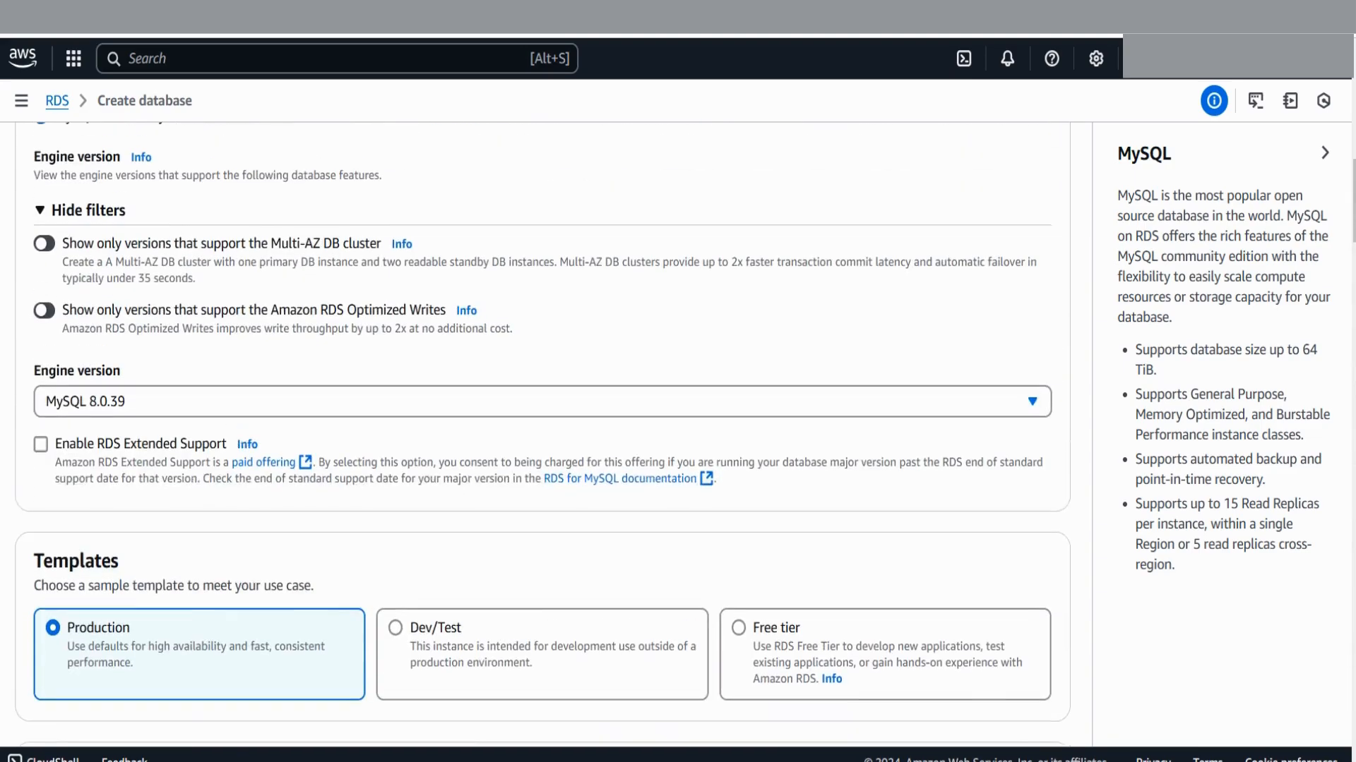
scroll(543, 435, "down", 4)
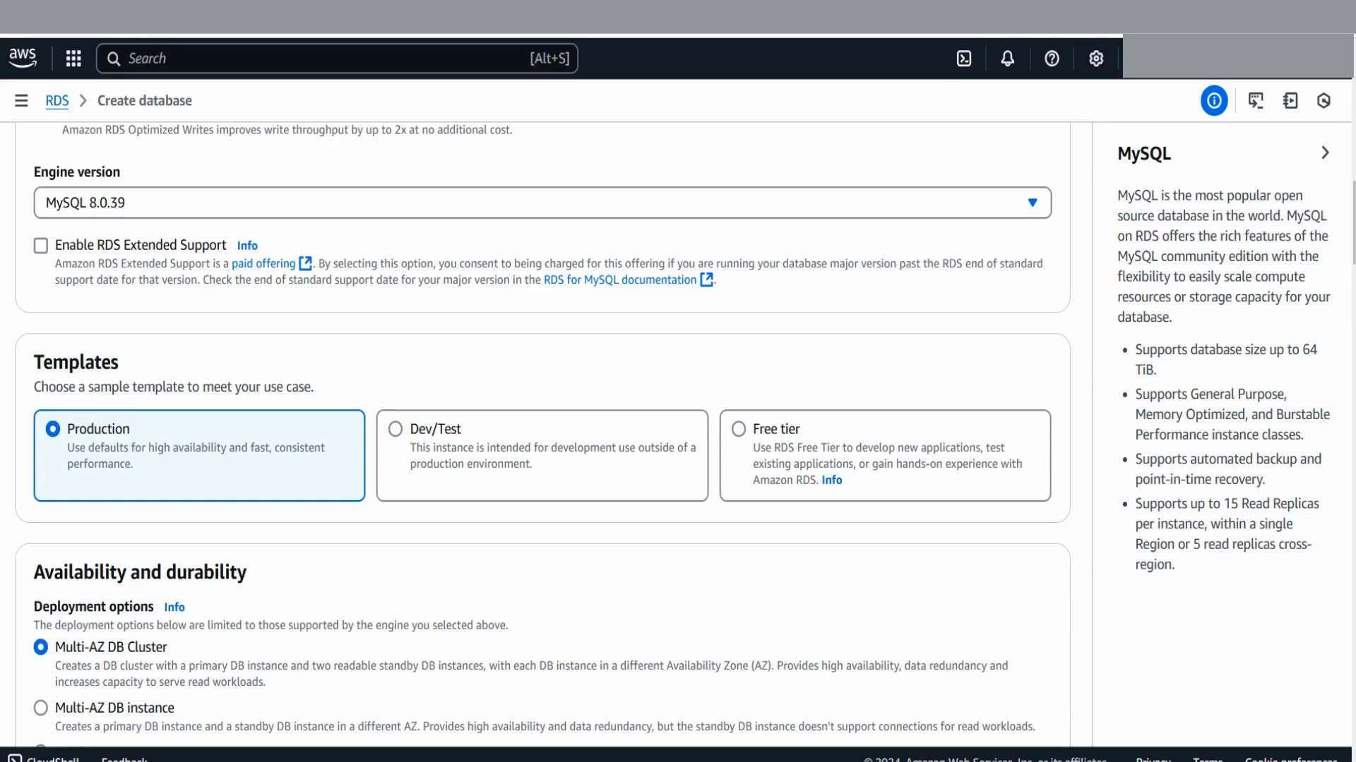
Select the Free tier template, limiting deployment to a single DB instance
left_click(737, 429)
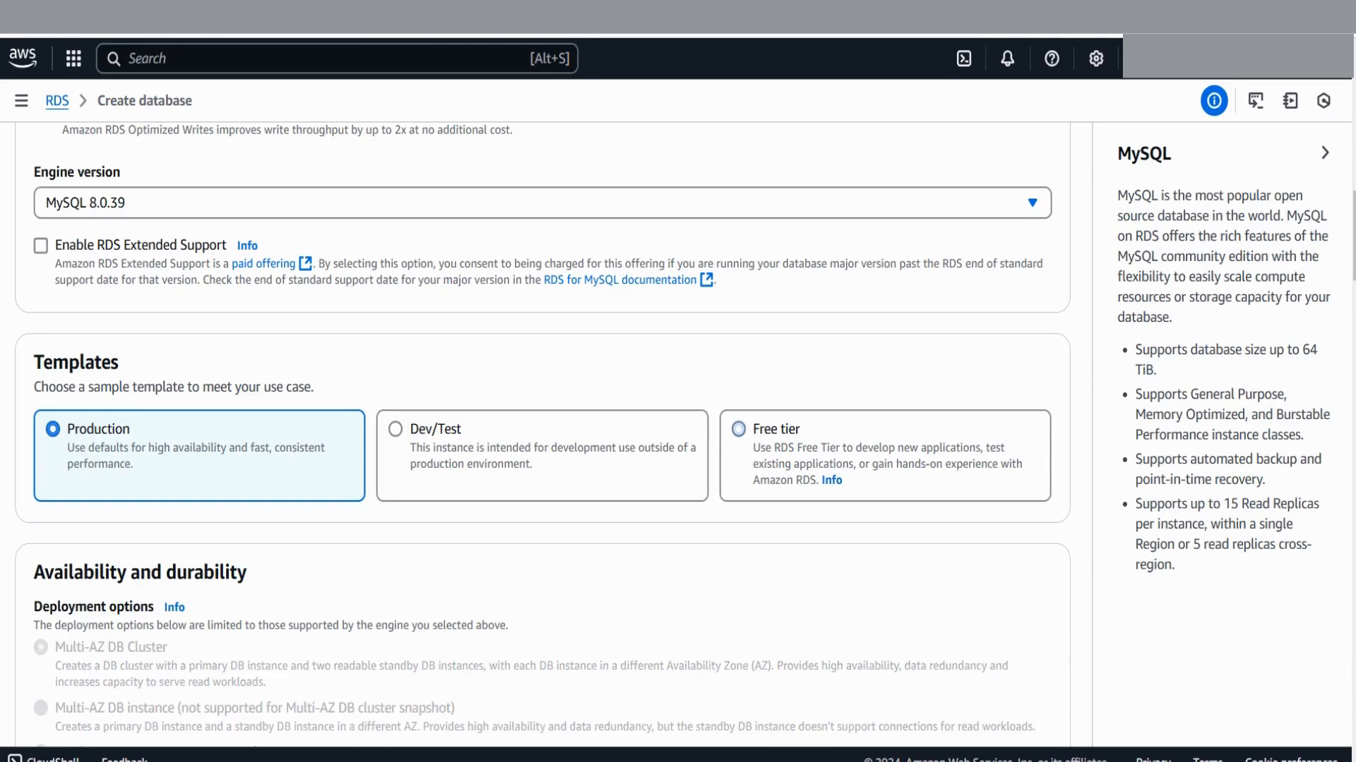
scroll(544, 435, "down", 3)
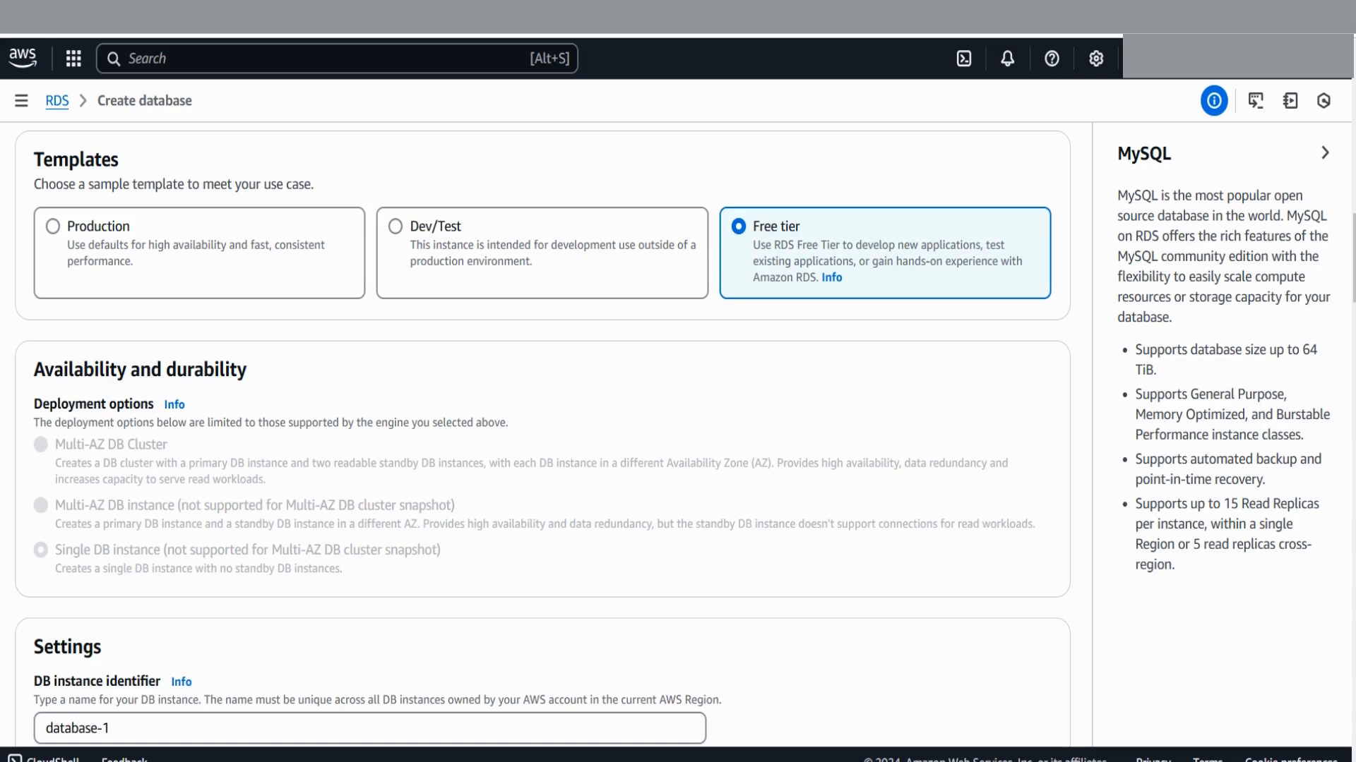
scroll(543, 424, "down", 3)
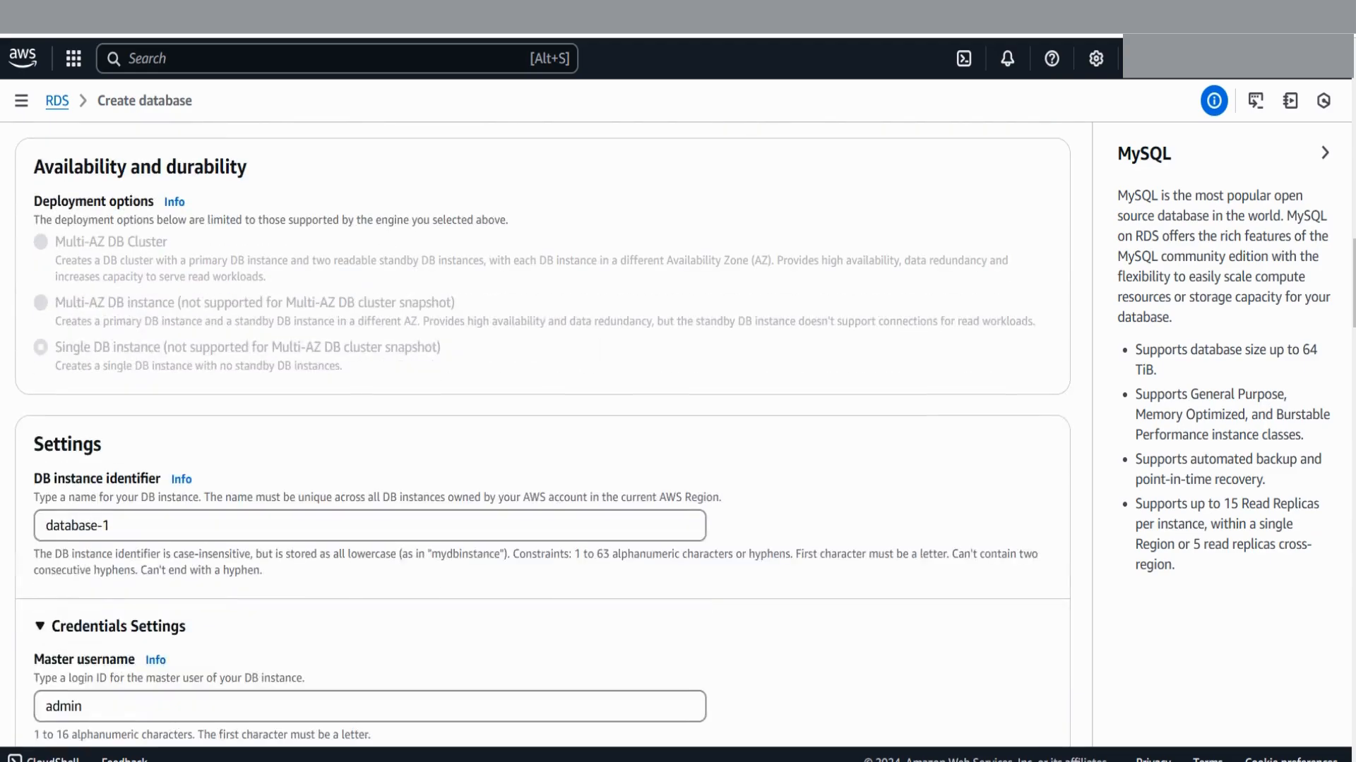
scroll(542, 423, "up", 1)
scroll(542, 424, "down", 1)
scroll(542, 423, "down", 1)
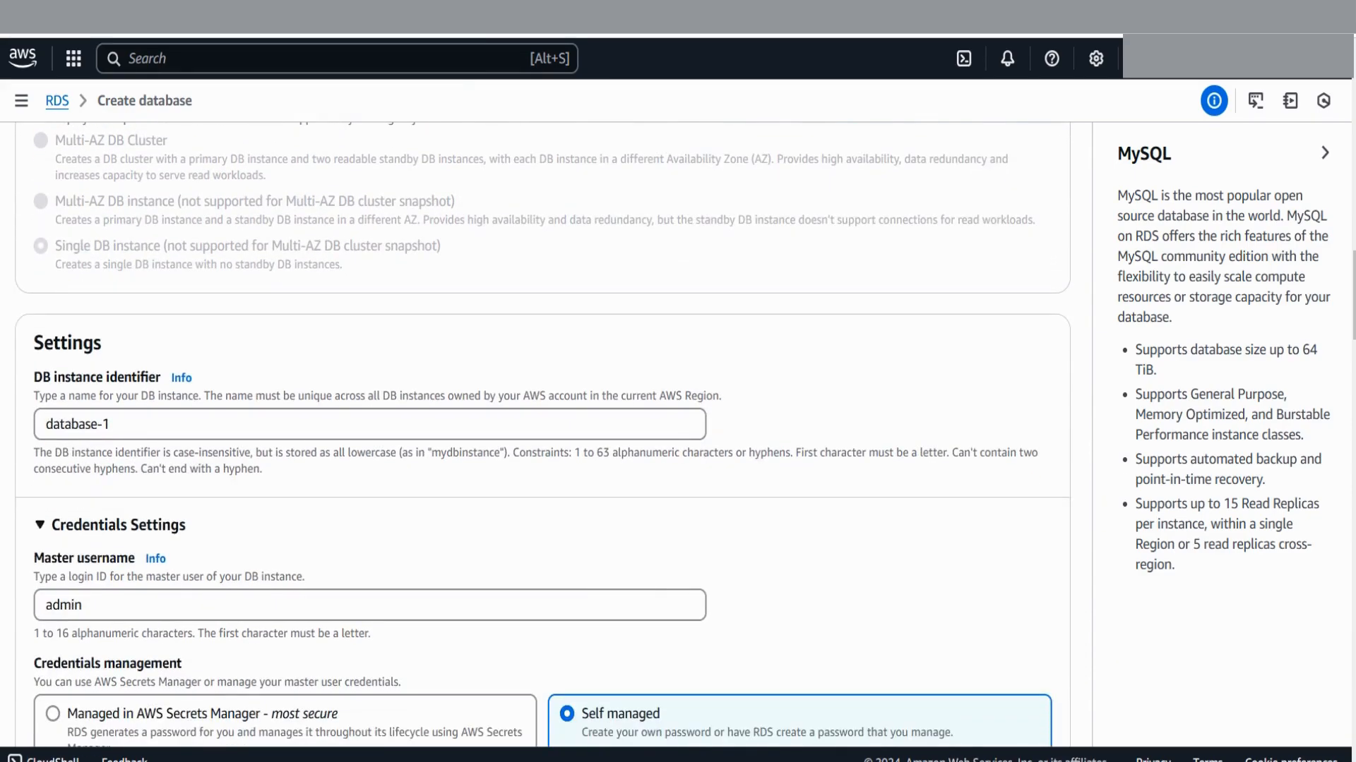
scroll(542, 424, "down", 1)
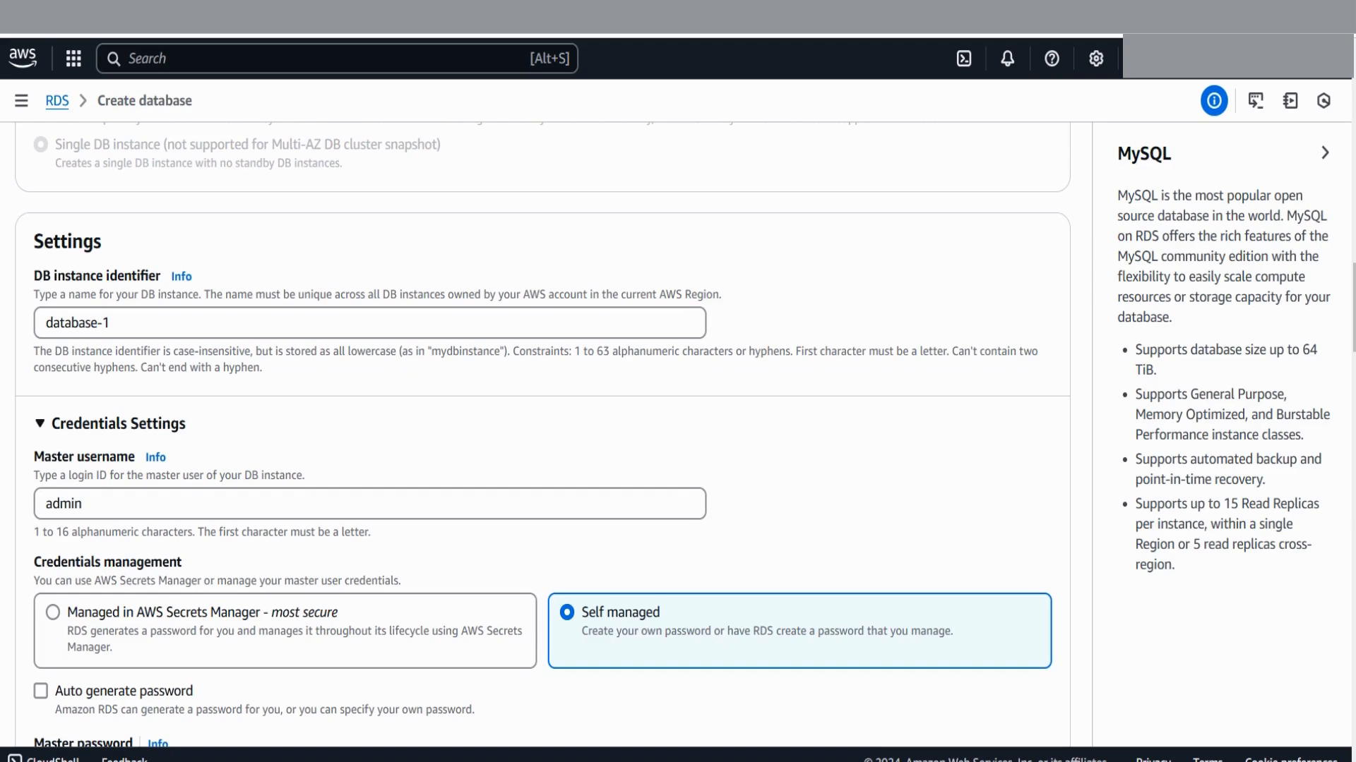
scroll(542, 432, "up", 1)
scroll(542, 434, "down", 5)
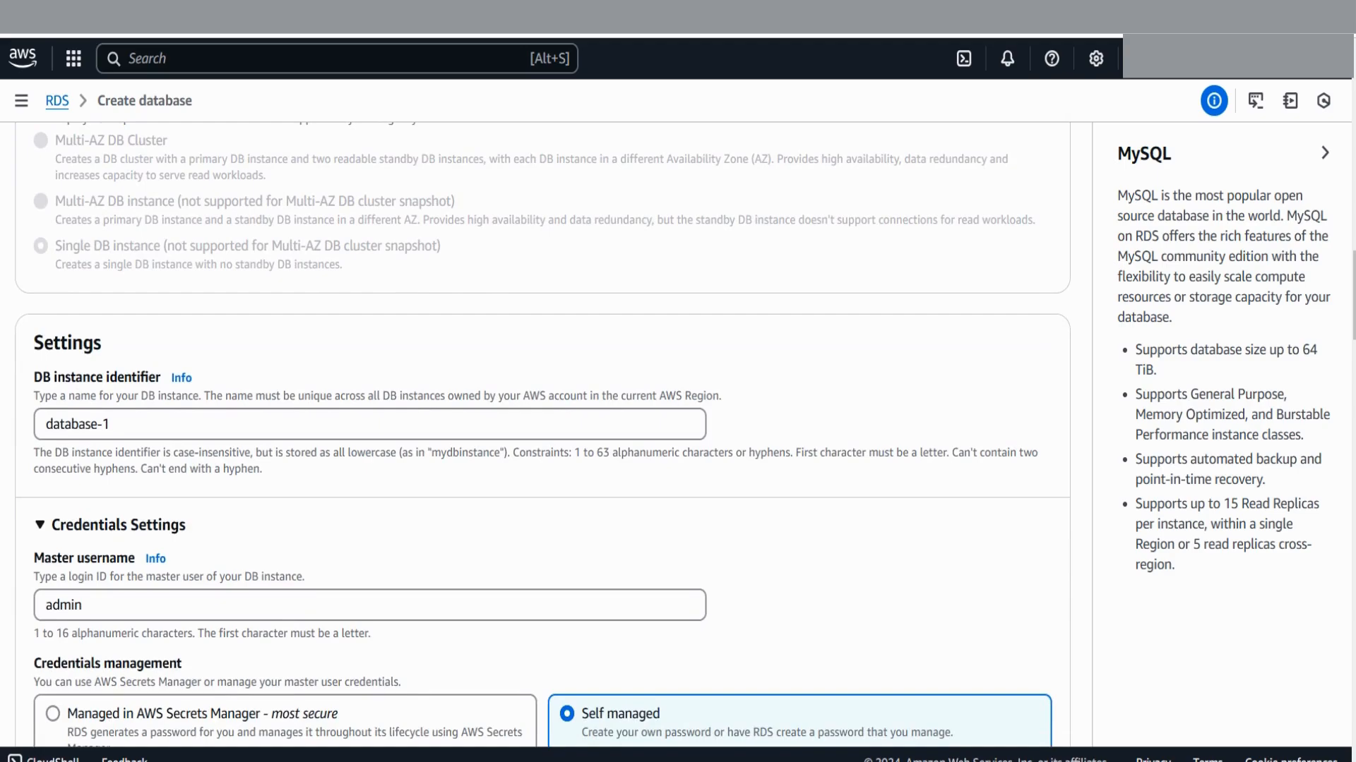
Rename the DB instance identifier to database-test, keeping master username admin
left_click(113, 424)
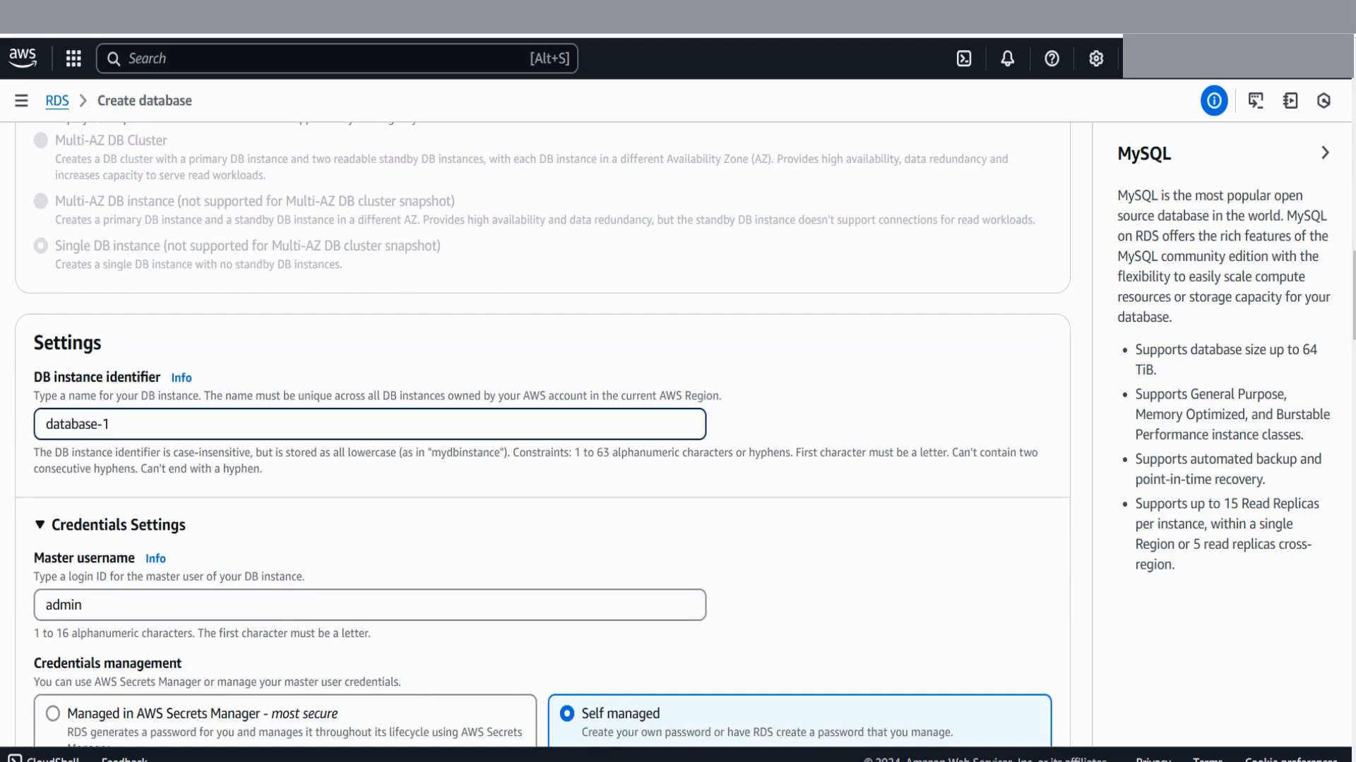
key("BackSpace")
type("test")
scroll(542, 423, "down", 2)
scroll(542, 424, "down", 2)
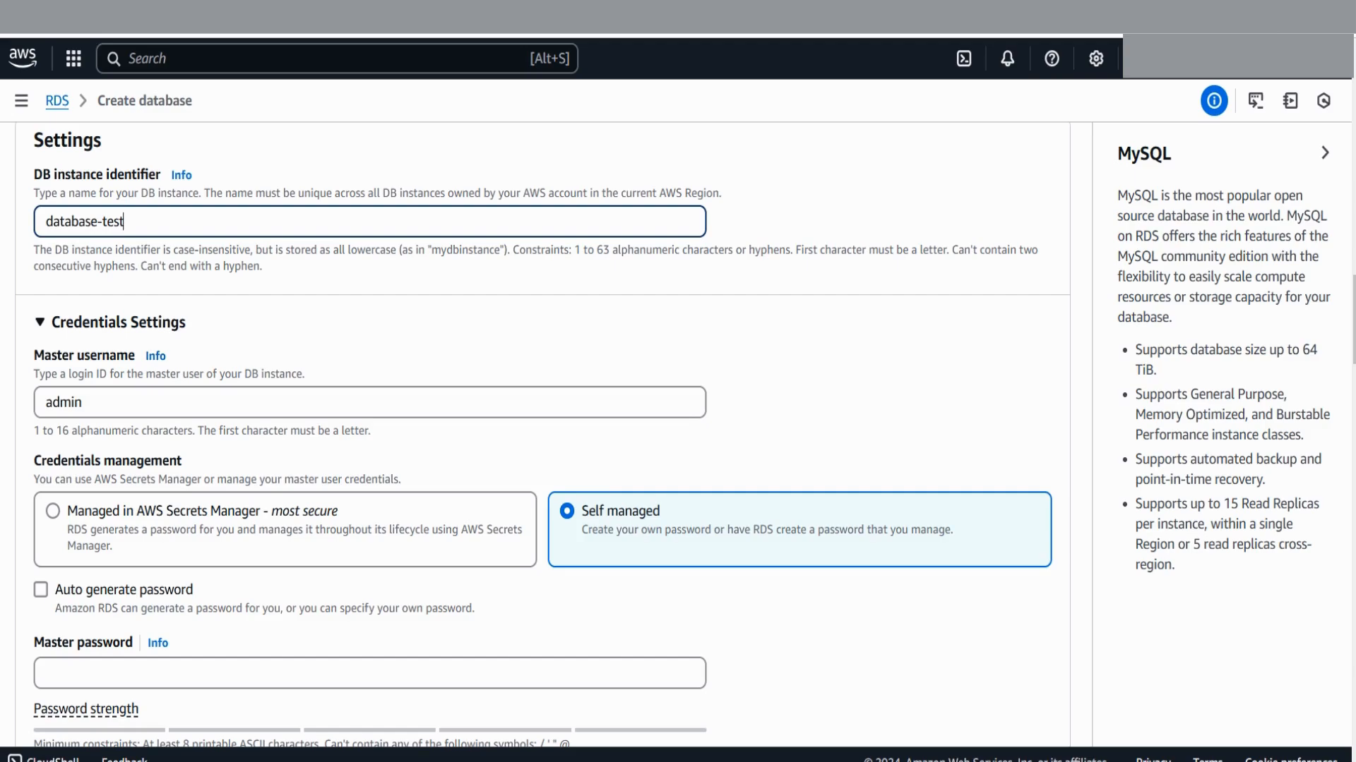
scroll(543, 424, "down", 2)
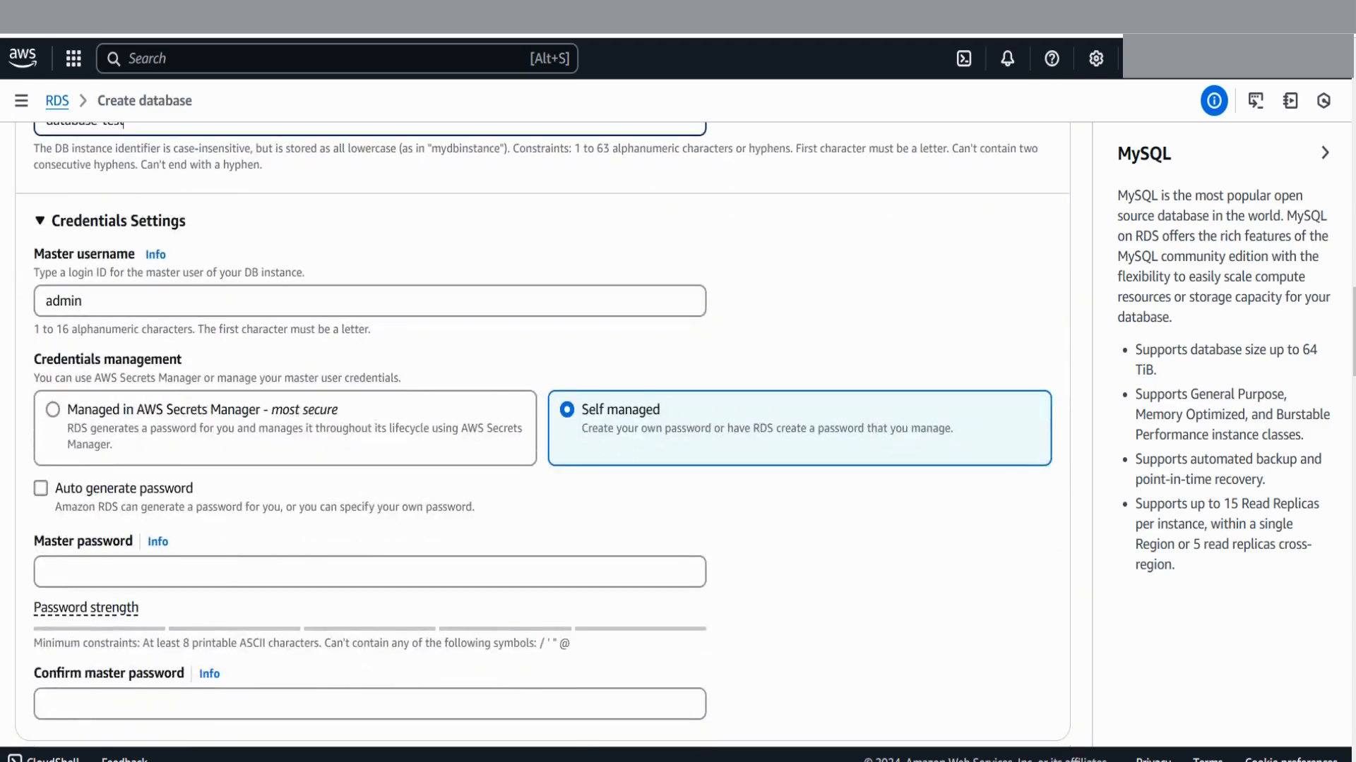
scroll(543, 424, "down", 2)
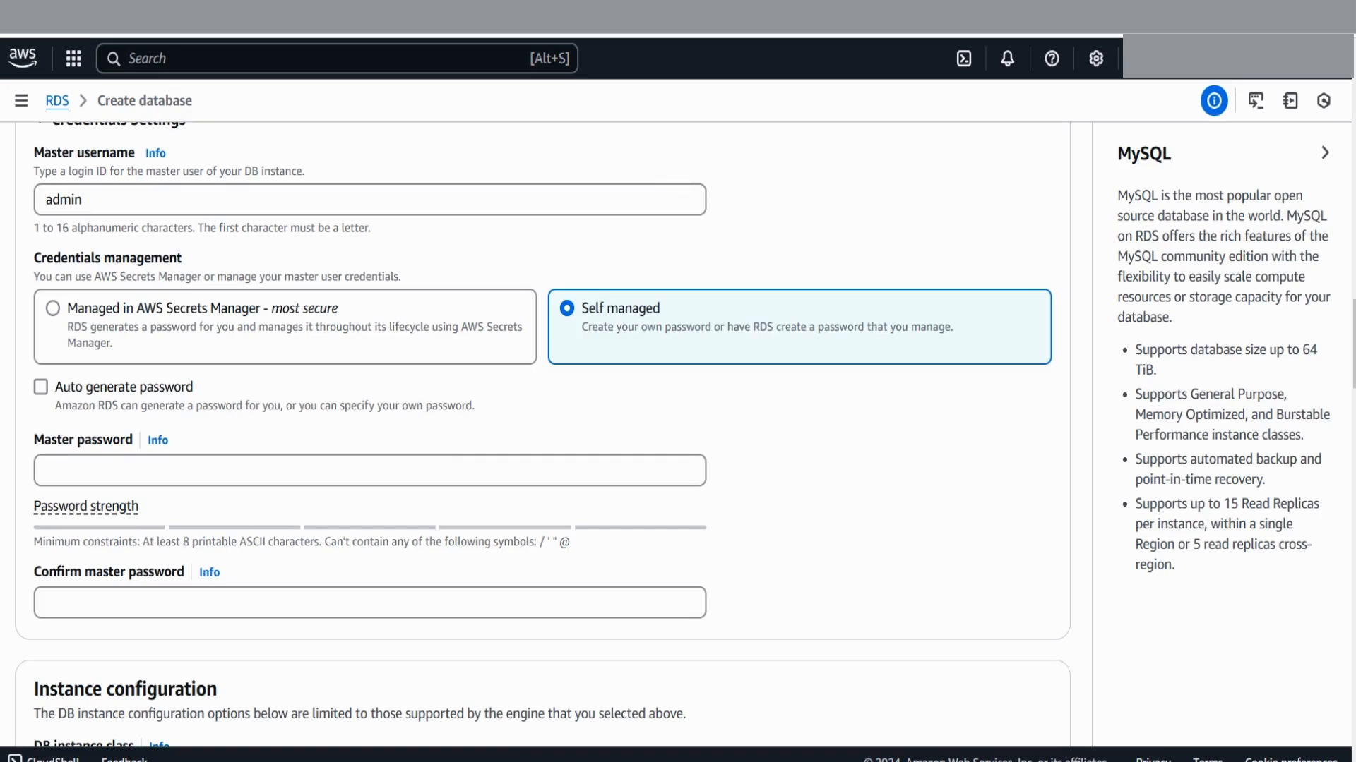
Enable Auto generate password for the master credentials
left_click(41, 387)
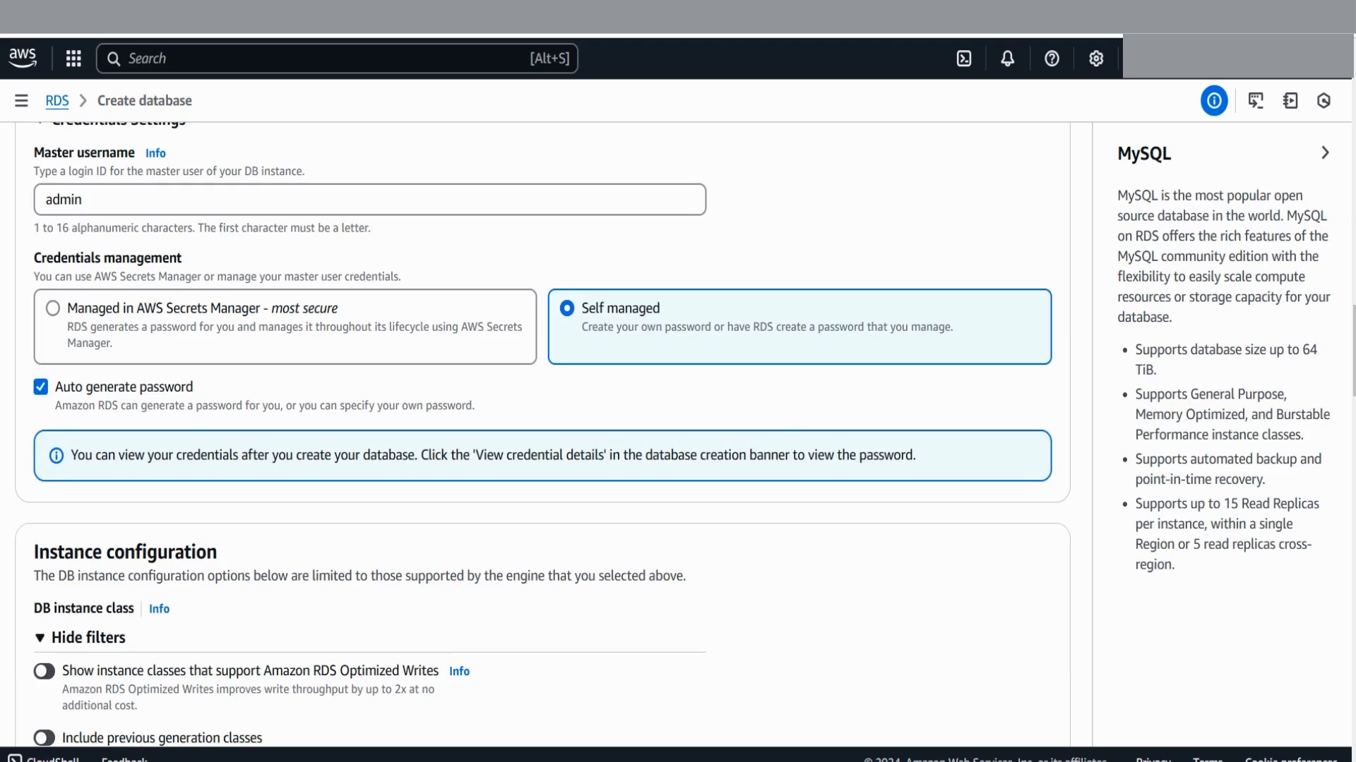
scroll(543, 432, "down", 4)
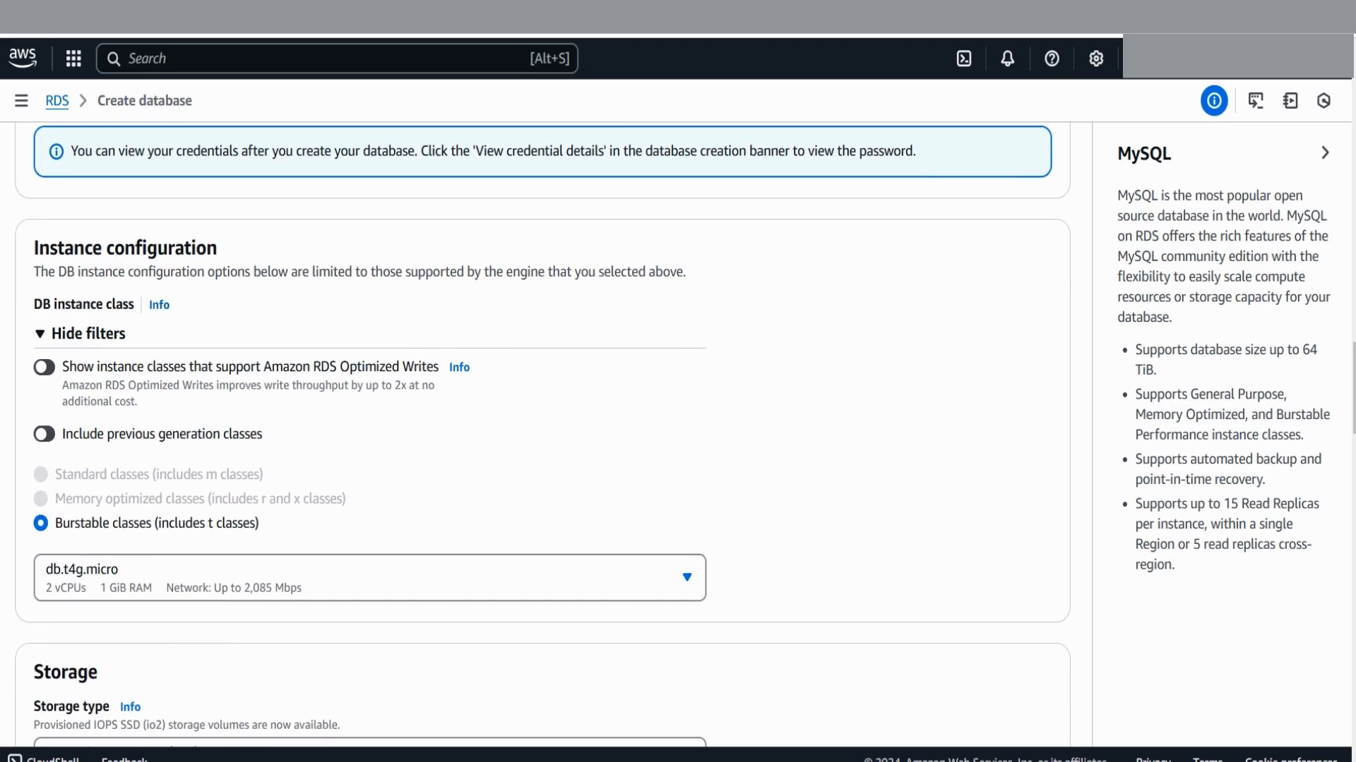
scroll(543, 434, "down", 3)
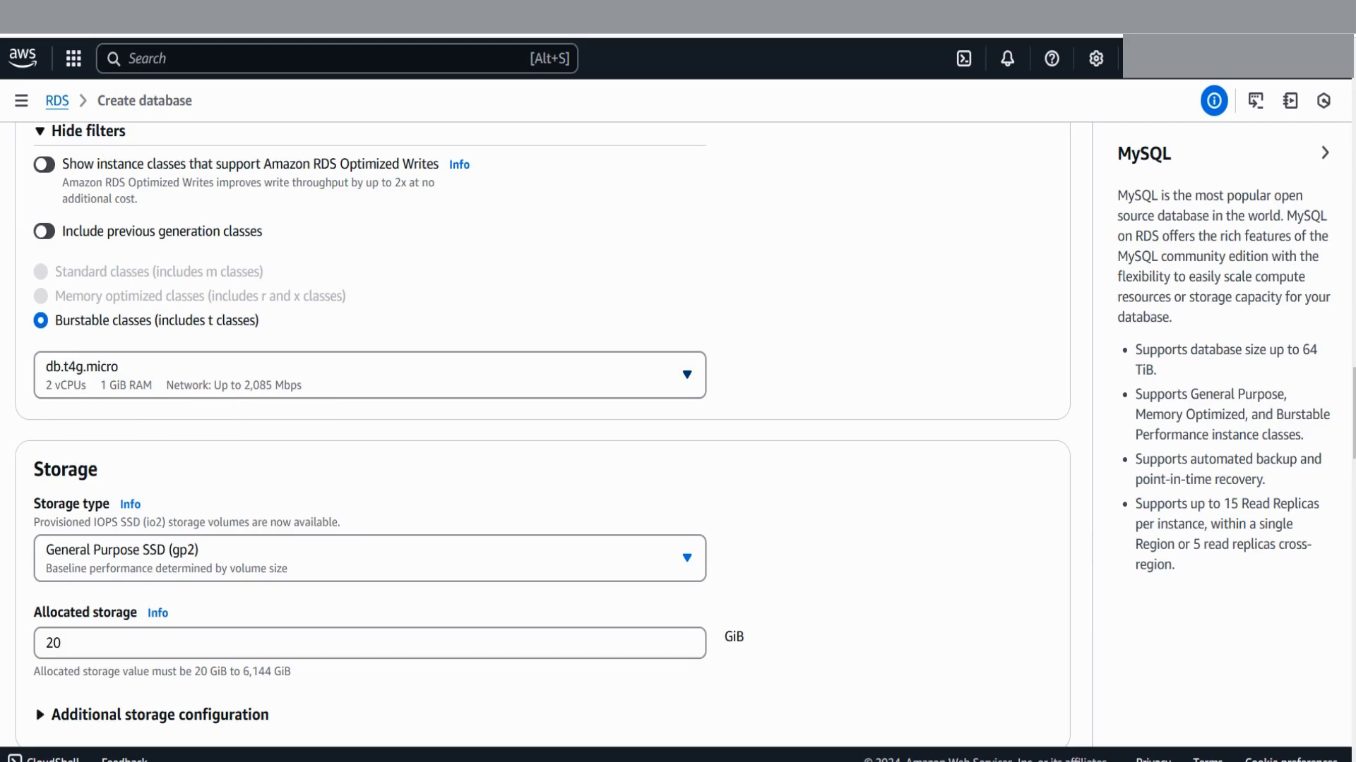
Review the DB instance class list and keep db.t4g.micro
left_click(156, 378)
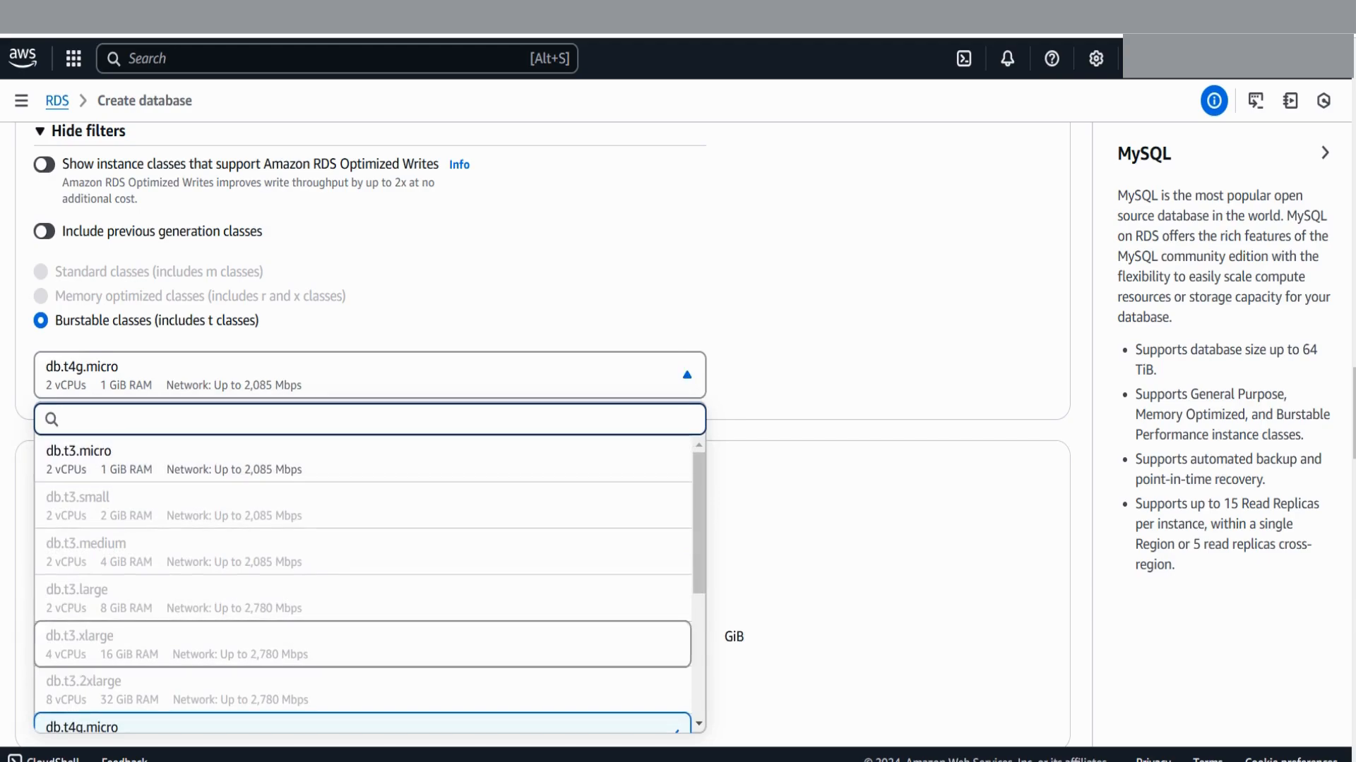
key("Escape")
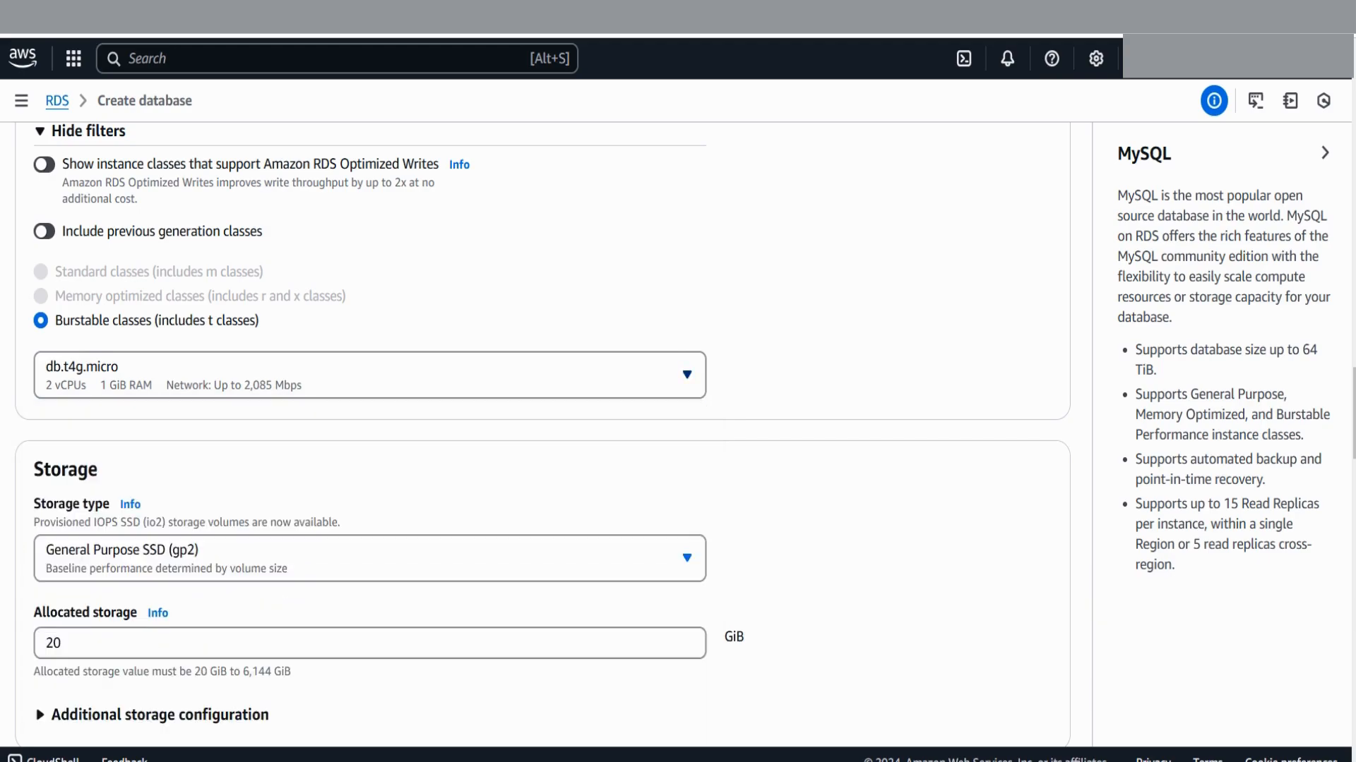
key("Return")
key("Down")
key("Down")
key("Down")
key("Down")
key("Down")
key("Down")
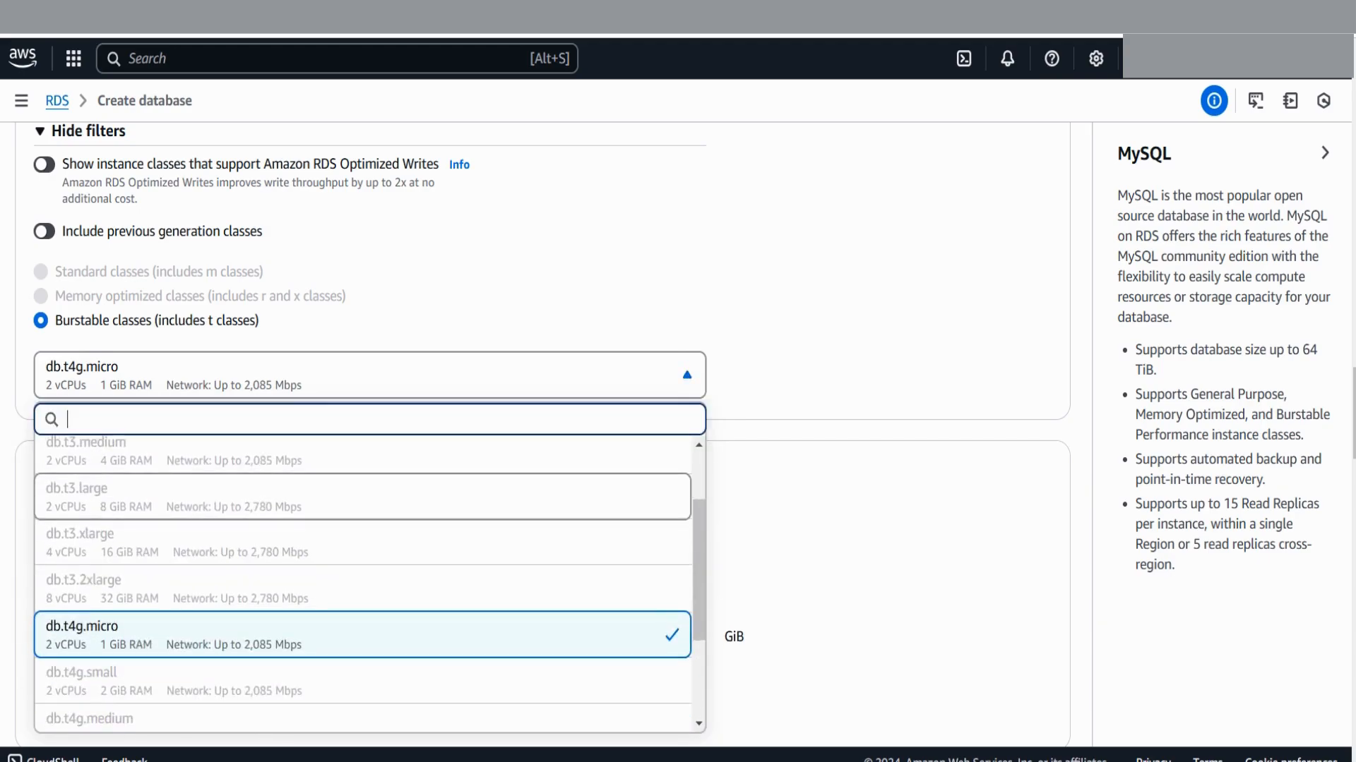
scroll(353, 413, "down", 3)
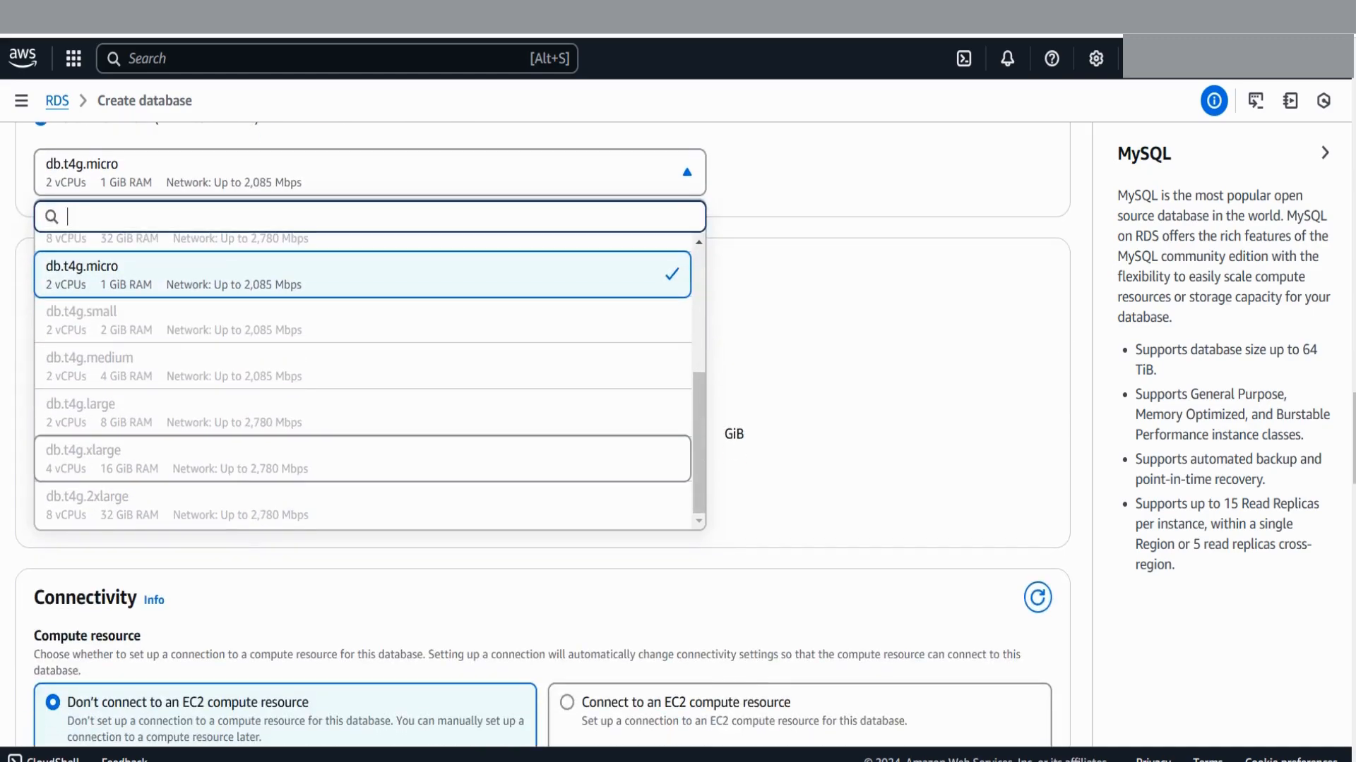
scroll(353, 416, "up", 3)
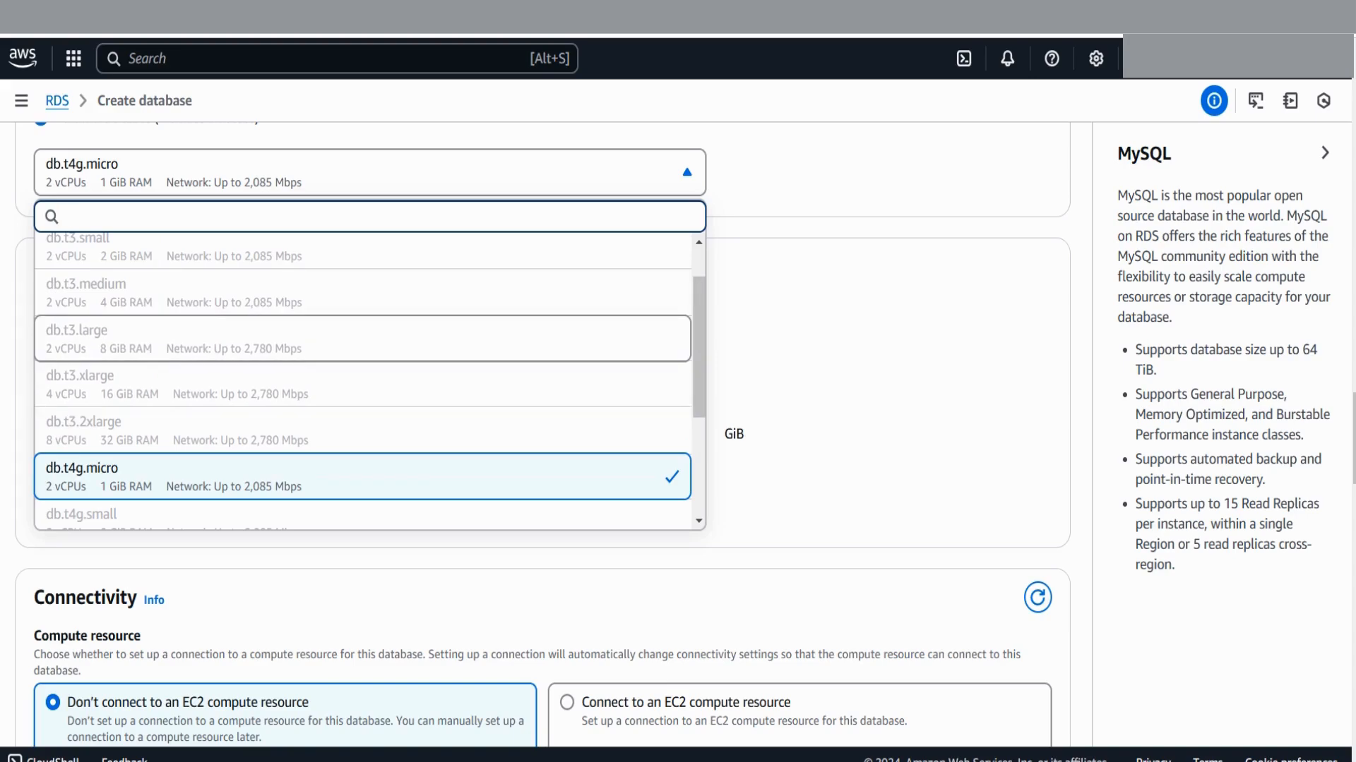
scroll(353, 395, "down", 2)
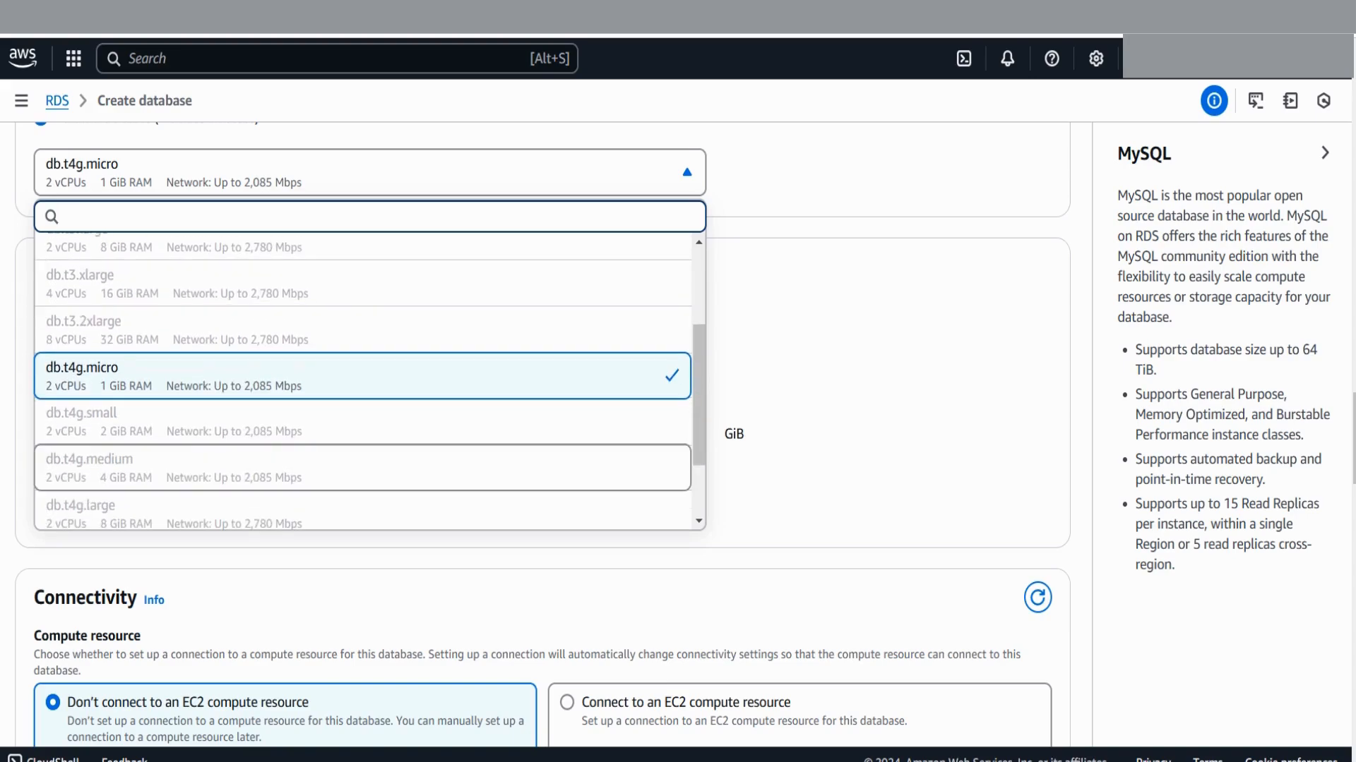
key("Escape")
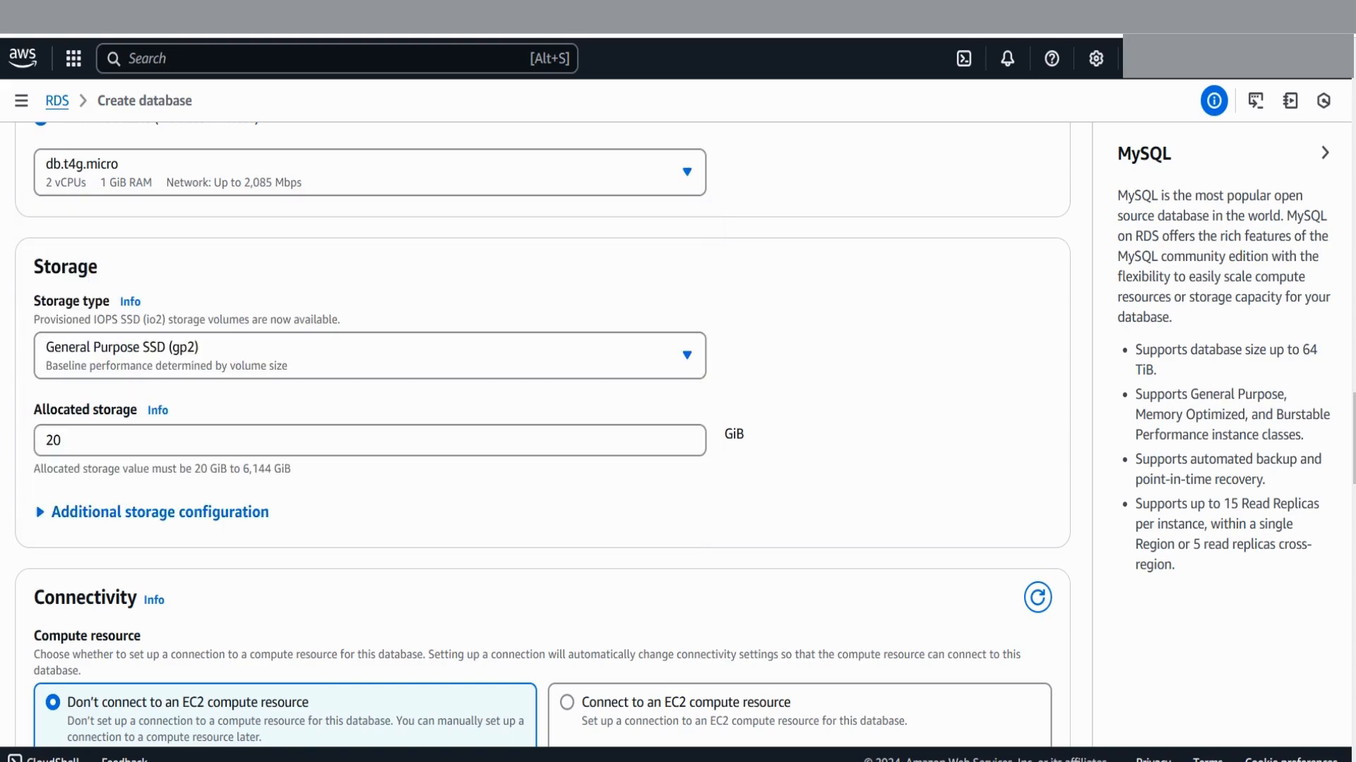
scroll(537, 423, "down", 3)
left_click(160, 309)
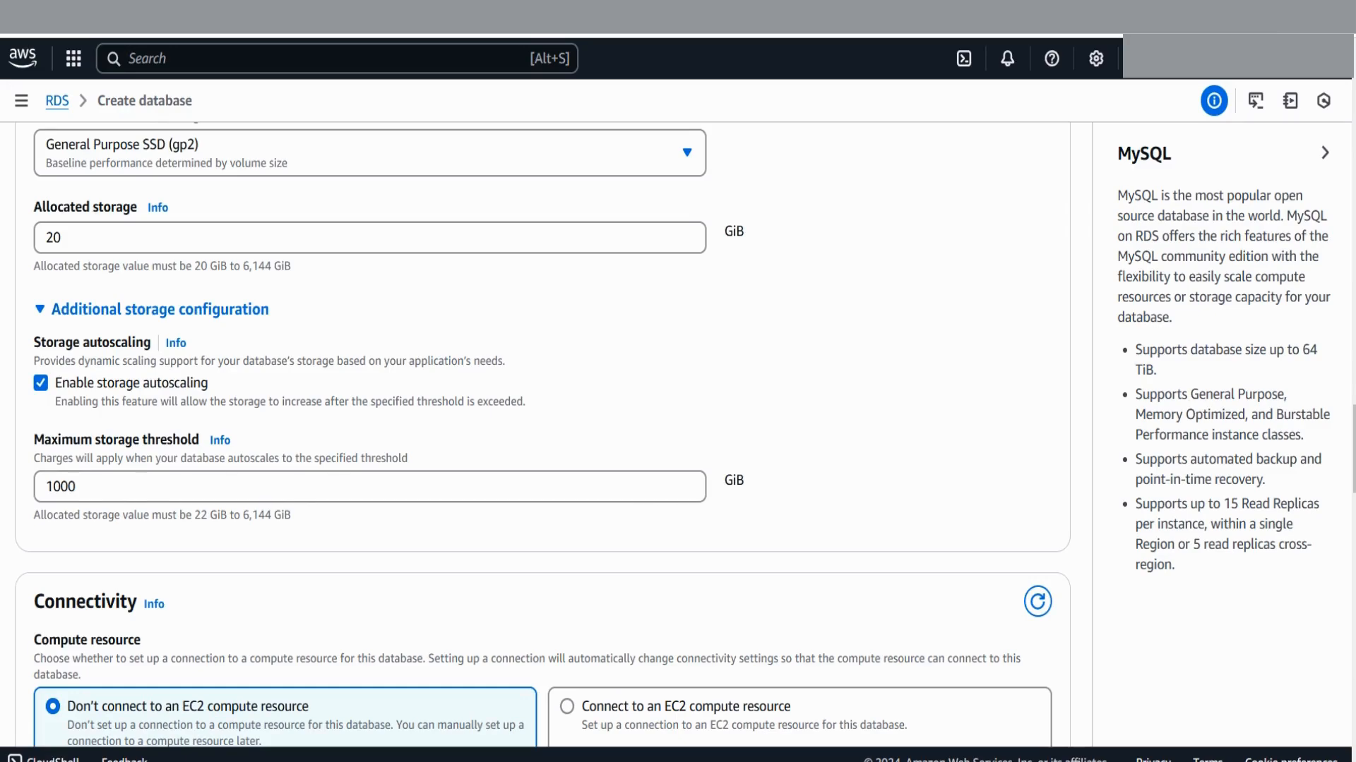
key("Return")
scroll(537, 424, "down", 4)
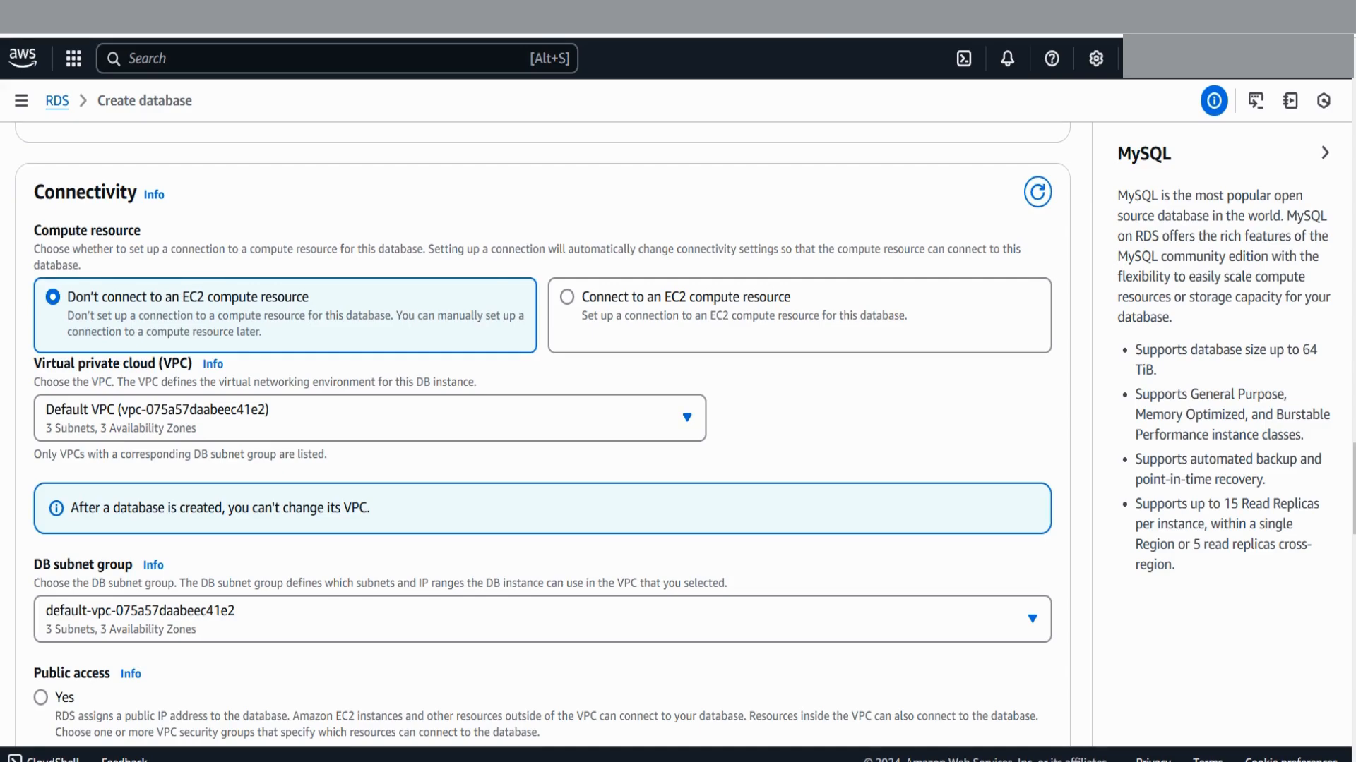
Set Public access to Yes in the Connectivity settings
scroll(542, 436, "down", 2)
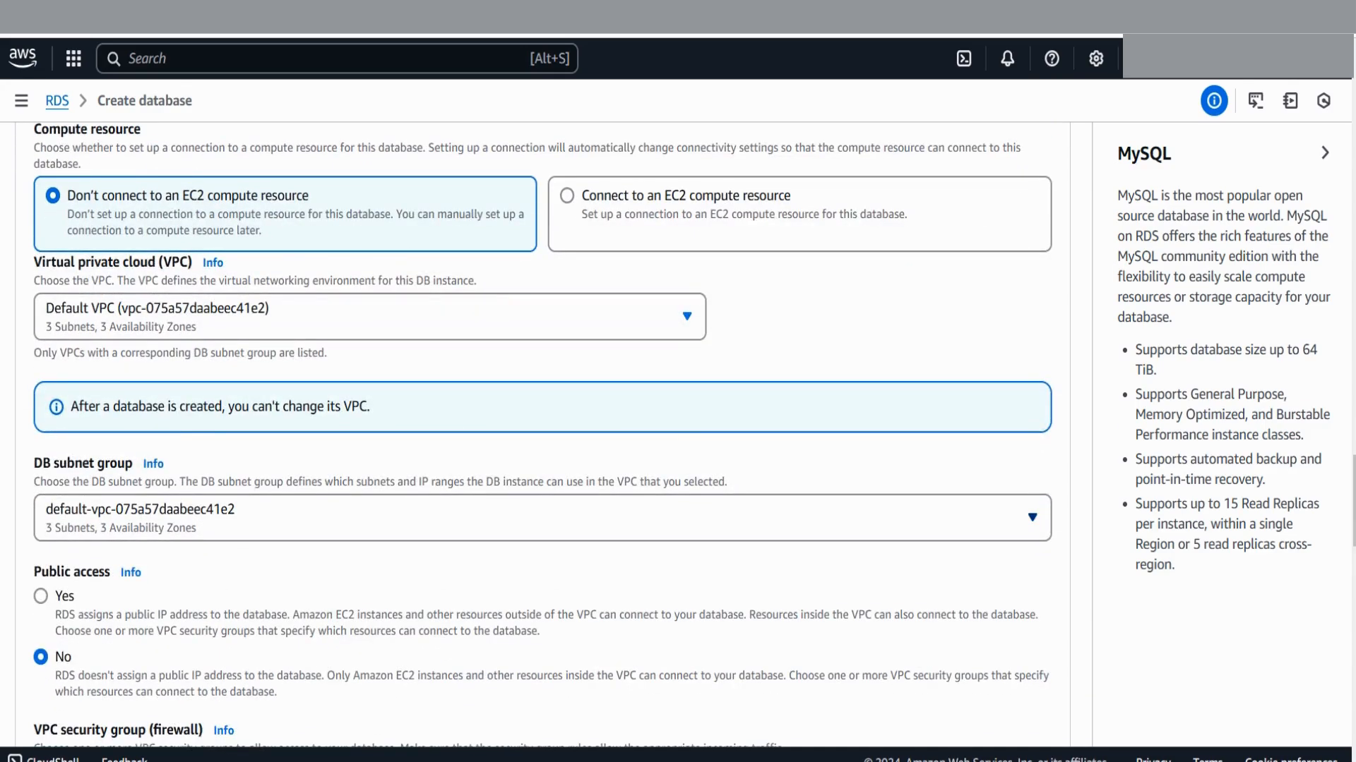
scroll(542, 436, "down", 2)
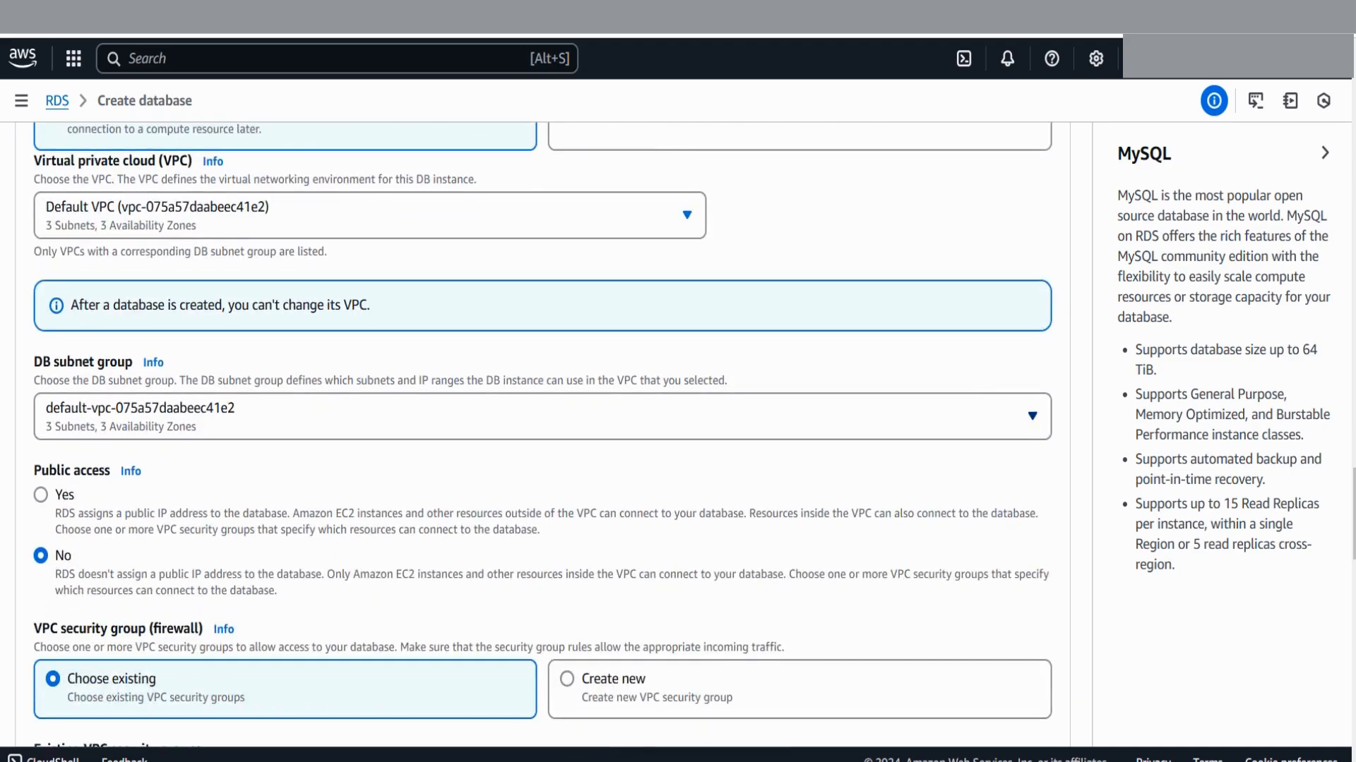
scroll(542, 437, "down", 2)
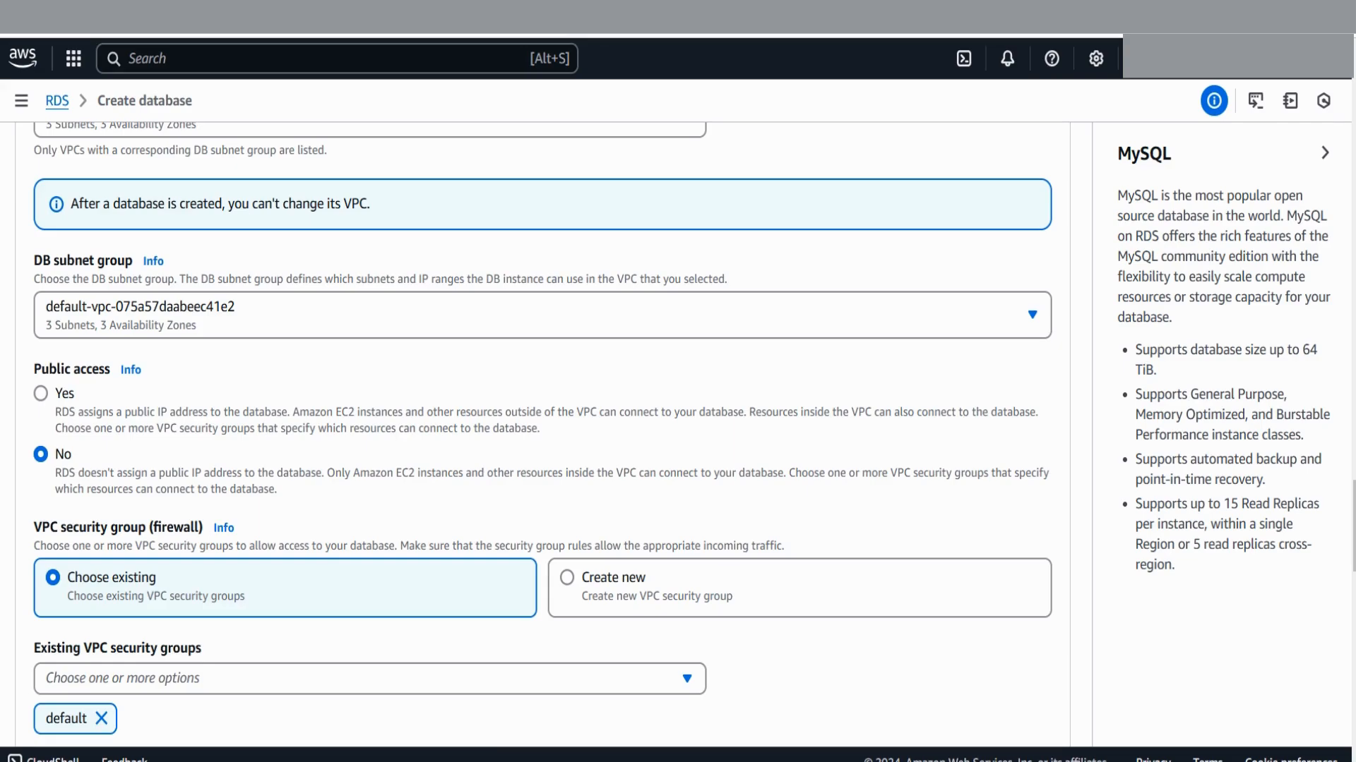
left_click(41, 393)
scroll(542, 424, "down", 1)
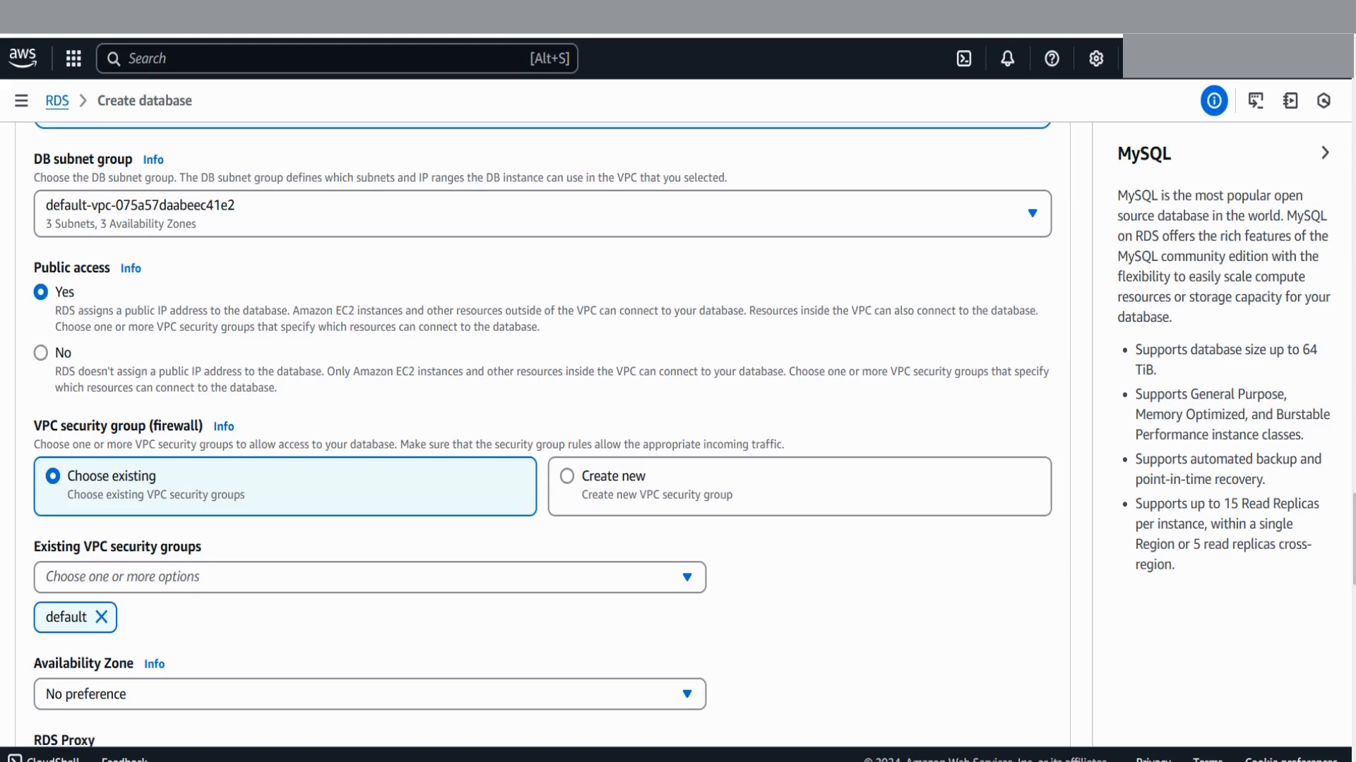
Switch to a new VPC security group and name it demordssg1
left_click(567, 477)
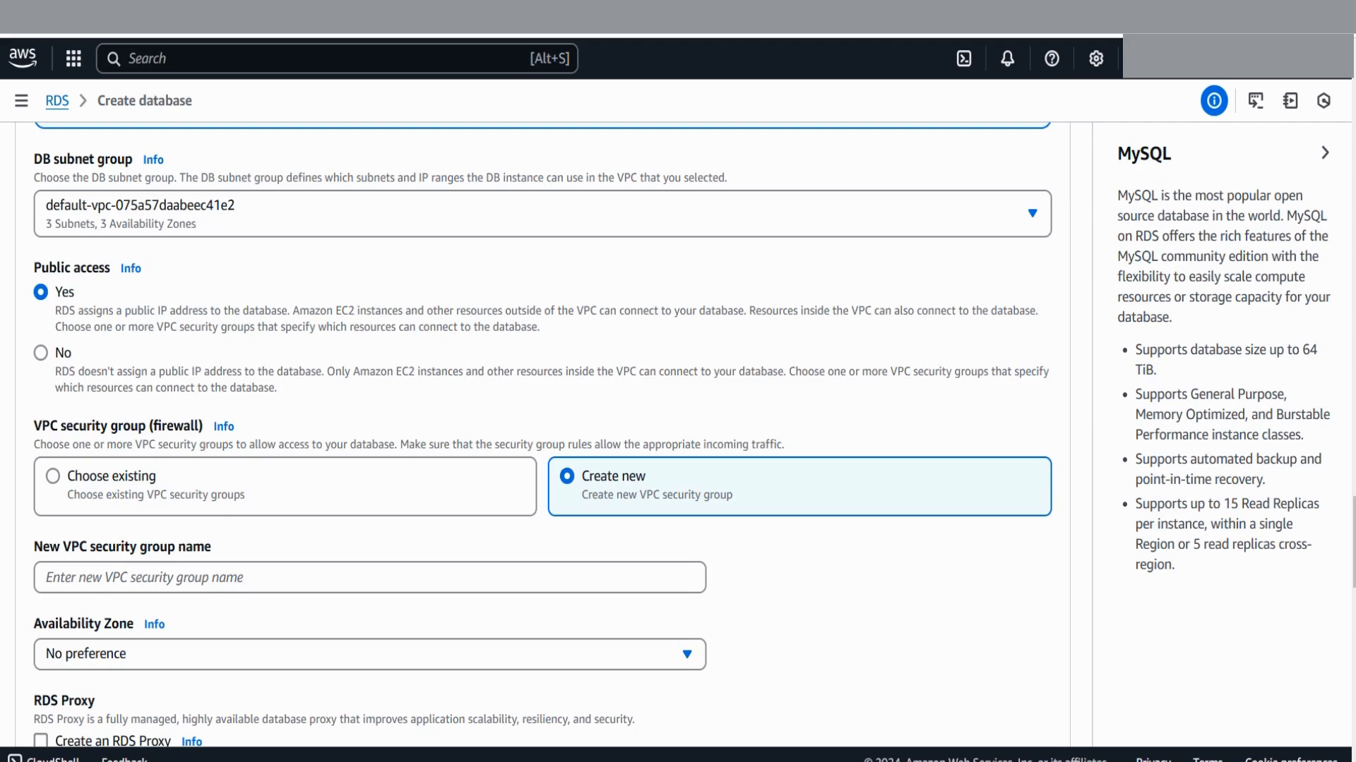
left_click(369, 577)
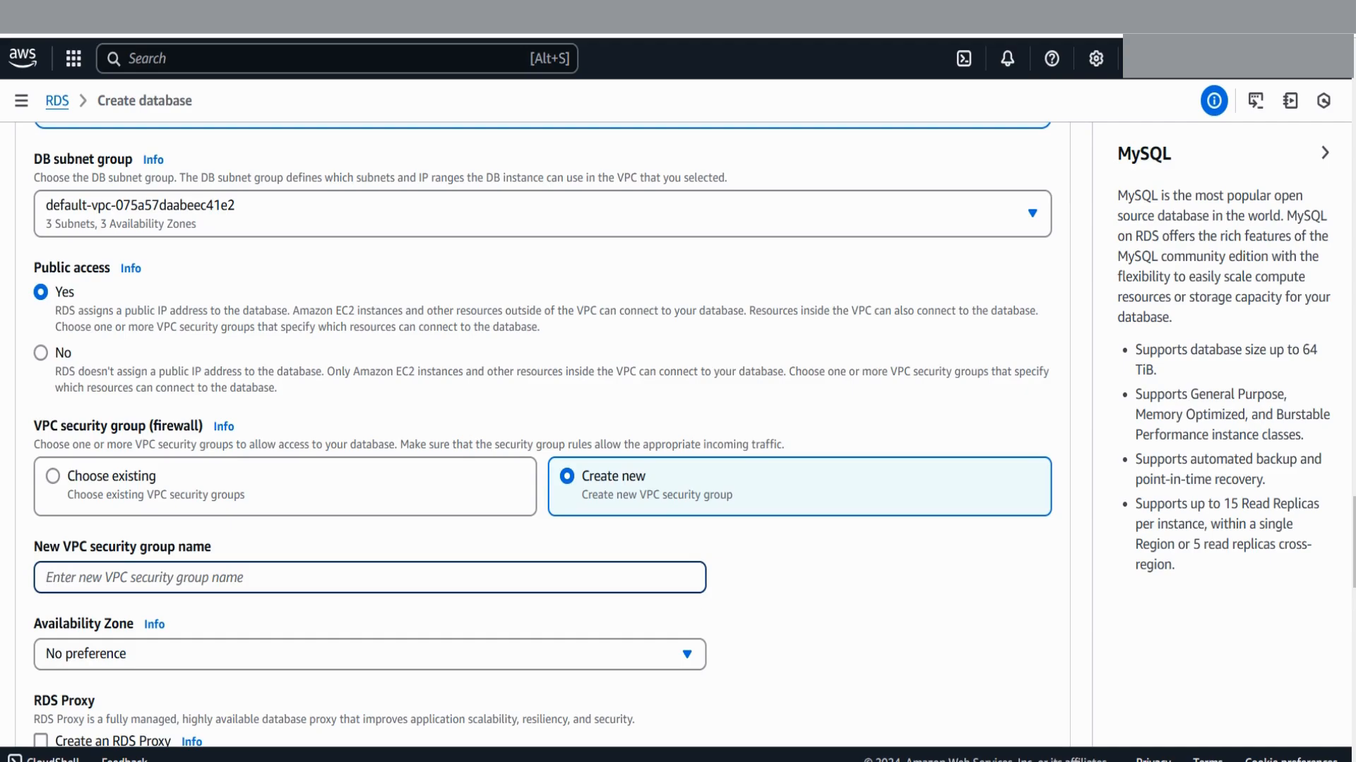
type("VPC")
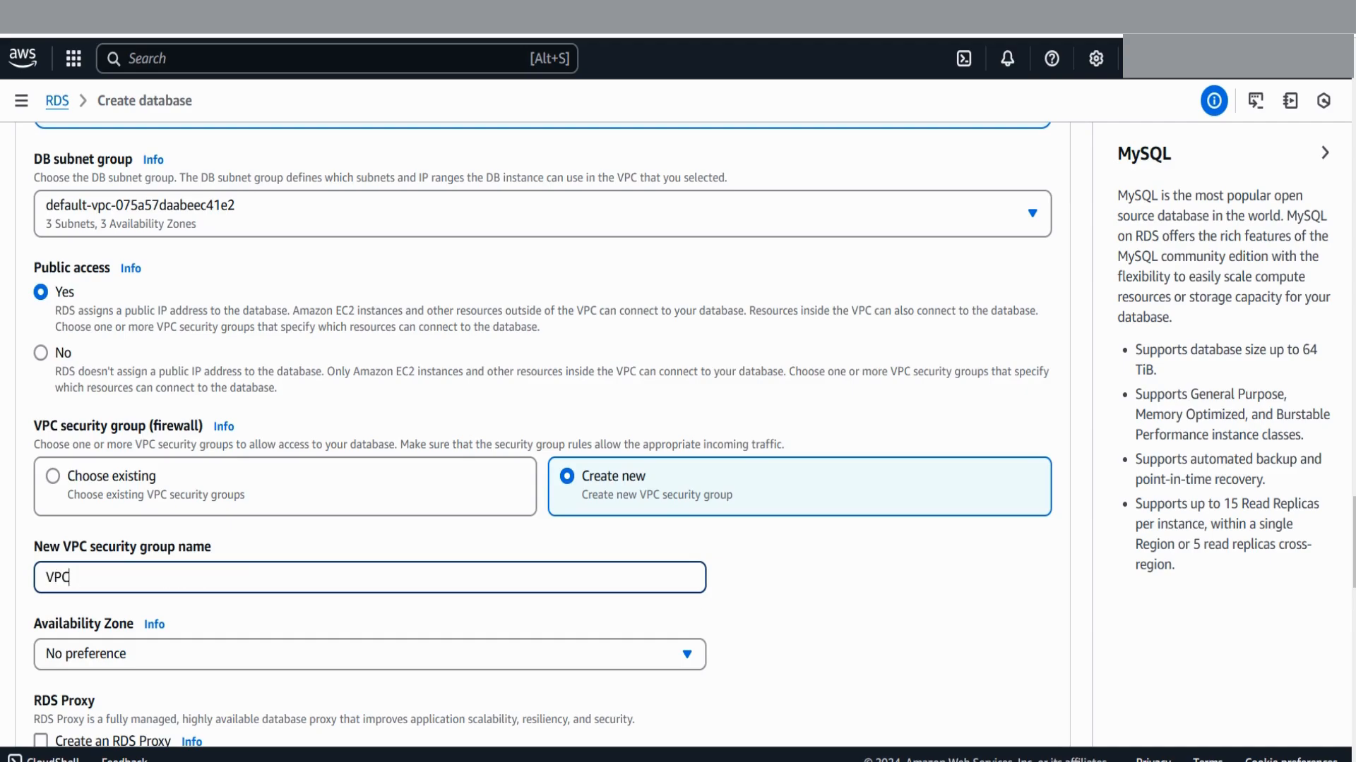
key("BackSpace")
key("BackSpace")
key("BackSpace")
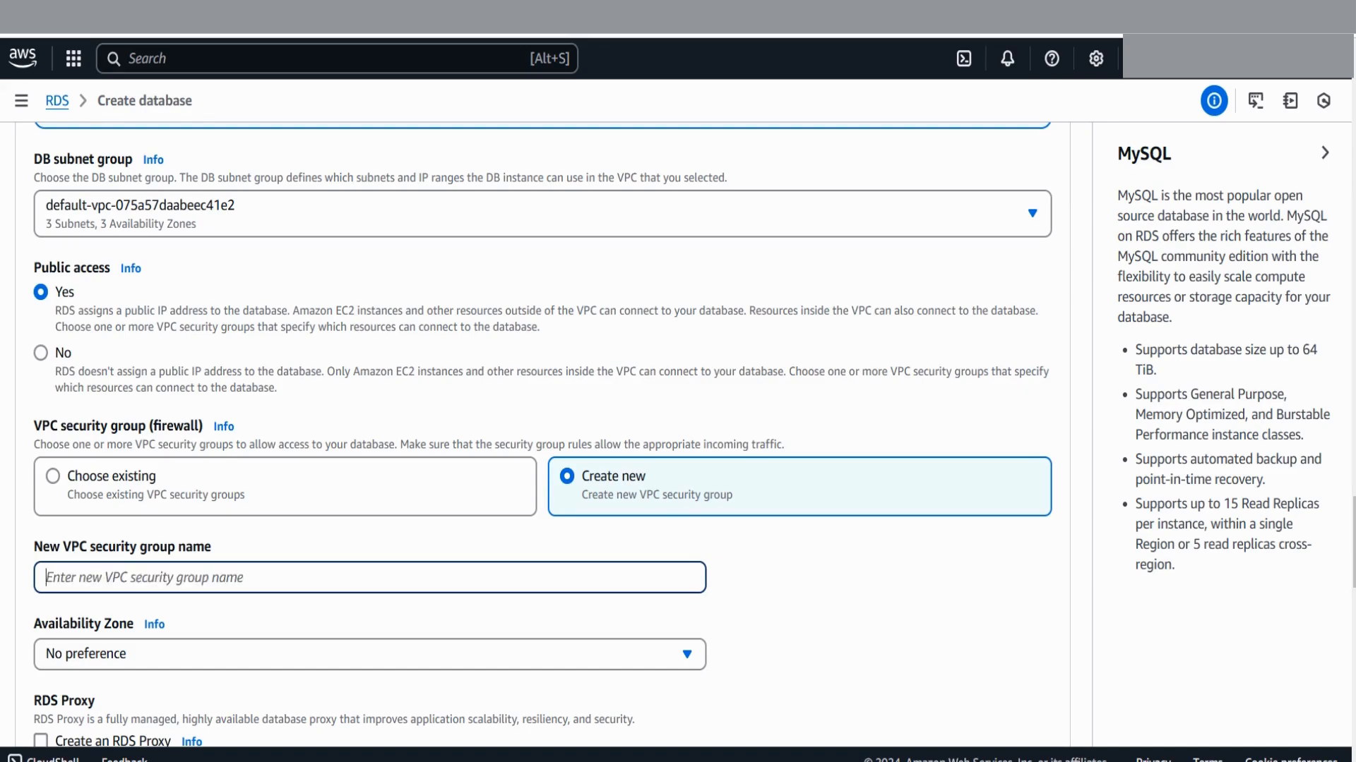
type("DE")
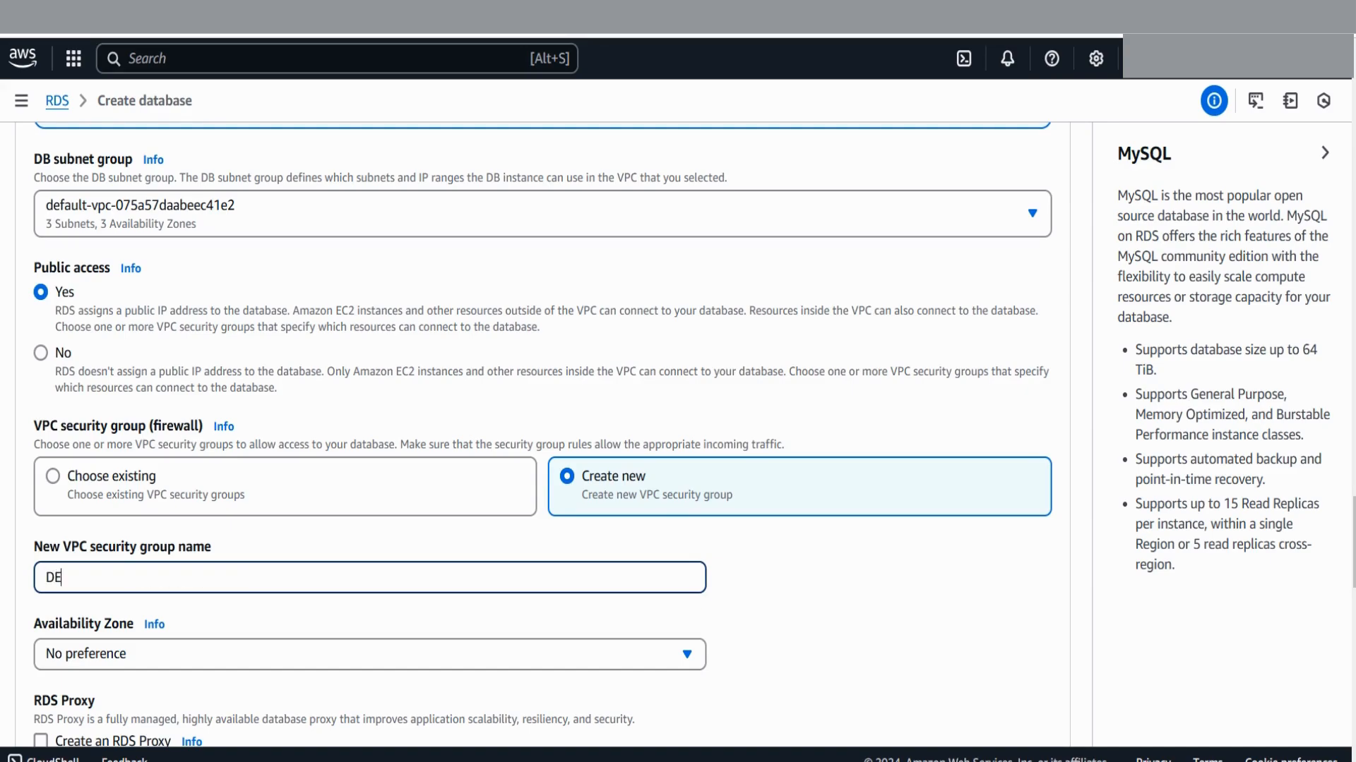
type("MORDSSG")
key("BackSpace")
key("BackSpace")
key("BackSpace")
key("BackSpace")
key("BackSpace")
key("BackSpace")
key("BackSpace")
key("BackSpace")
key("BackSpace")
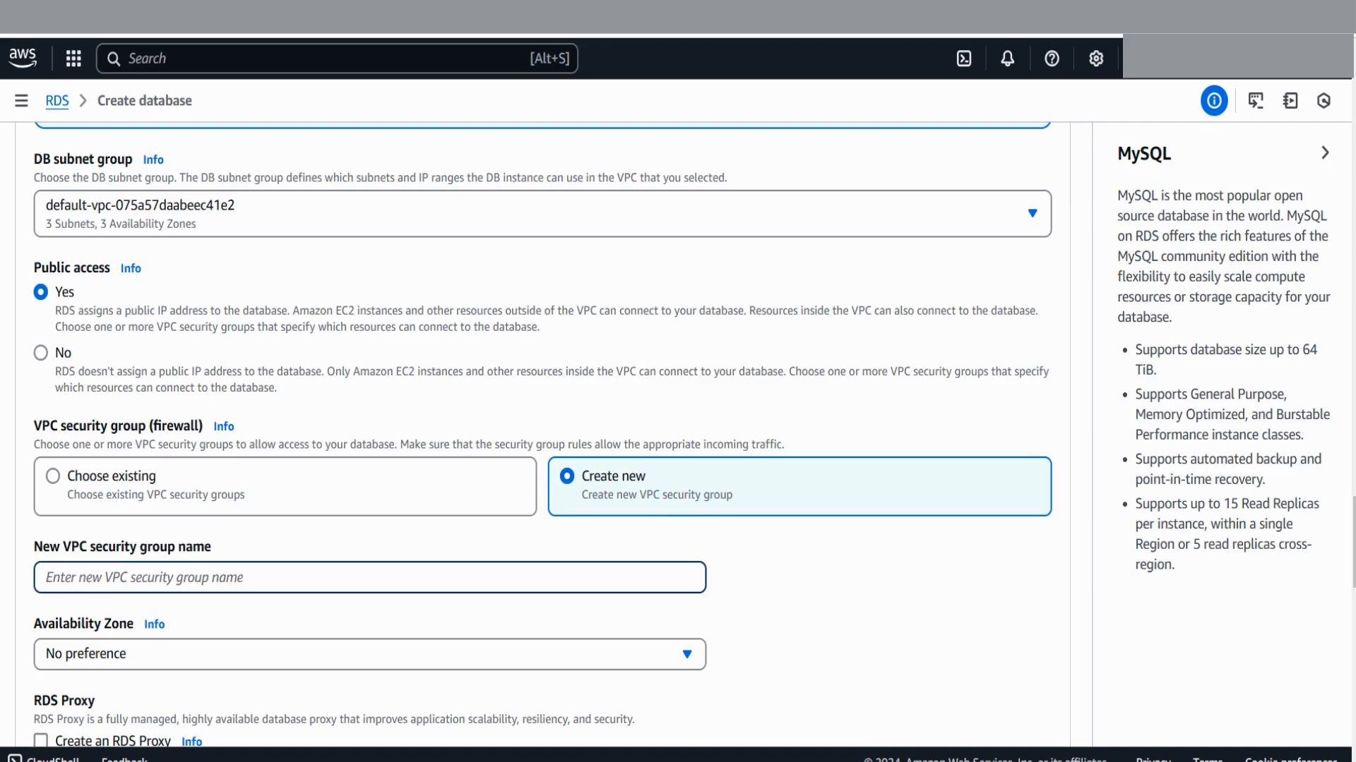
type("demo")
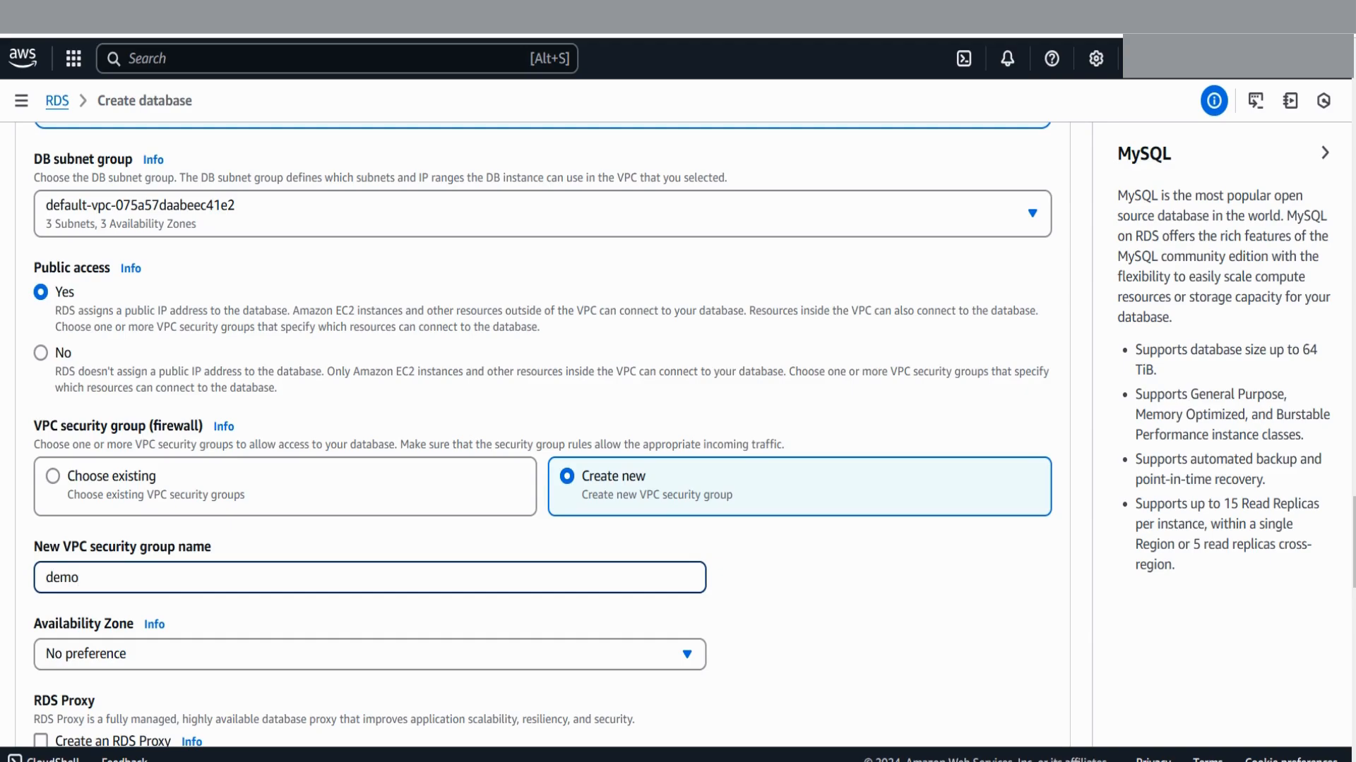
type("rdssg1")
scroll(542, 435, "down", 1)
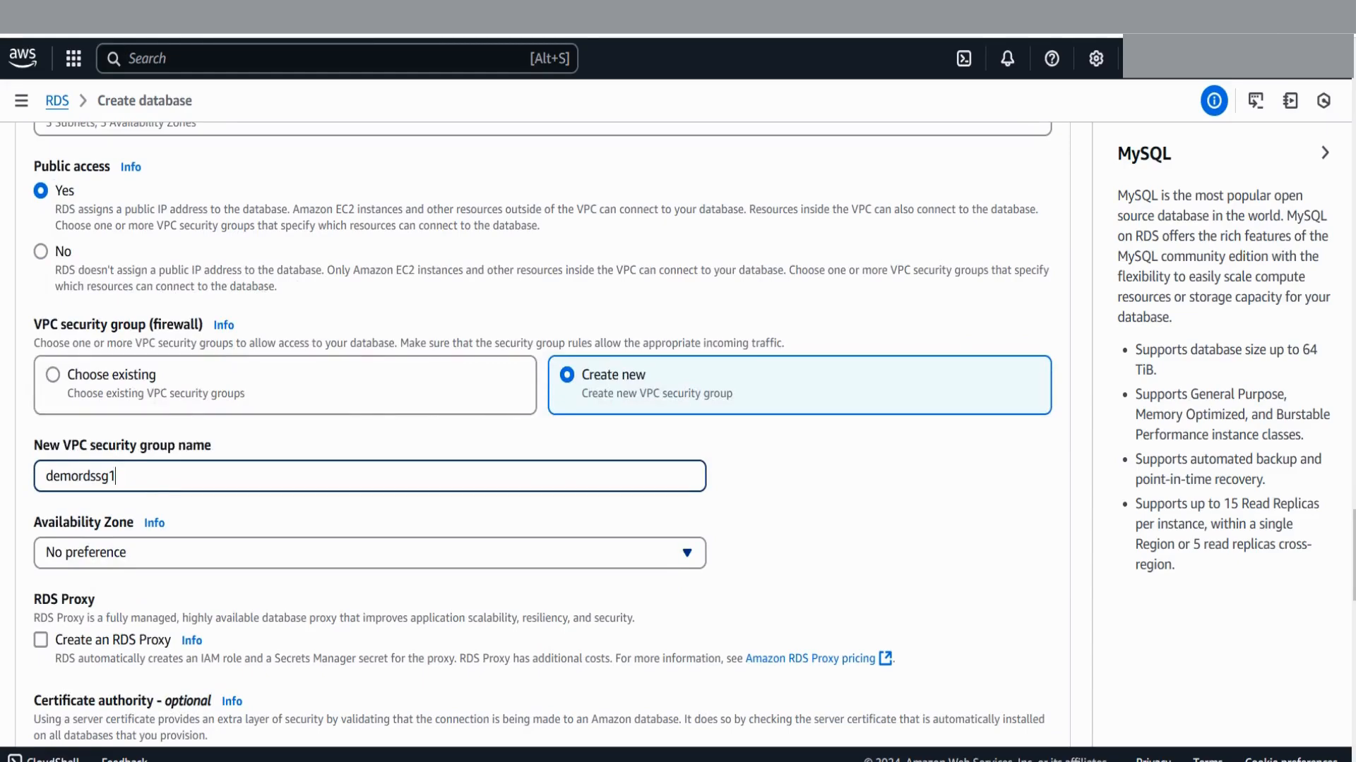
left_click(687, 553)
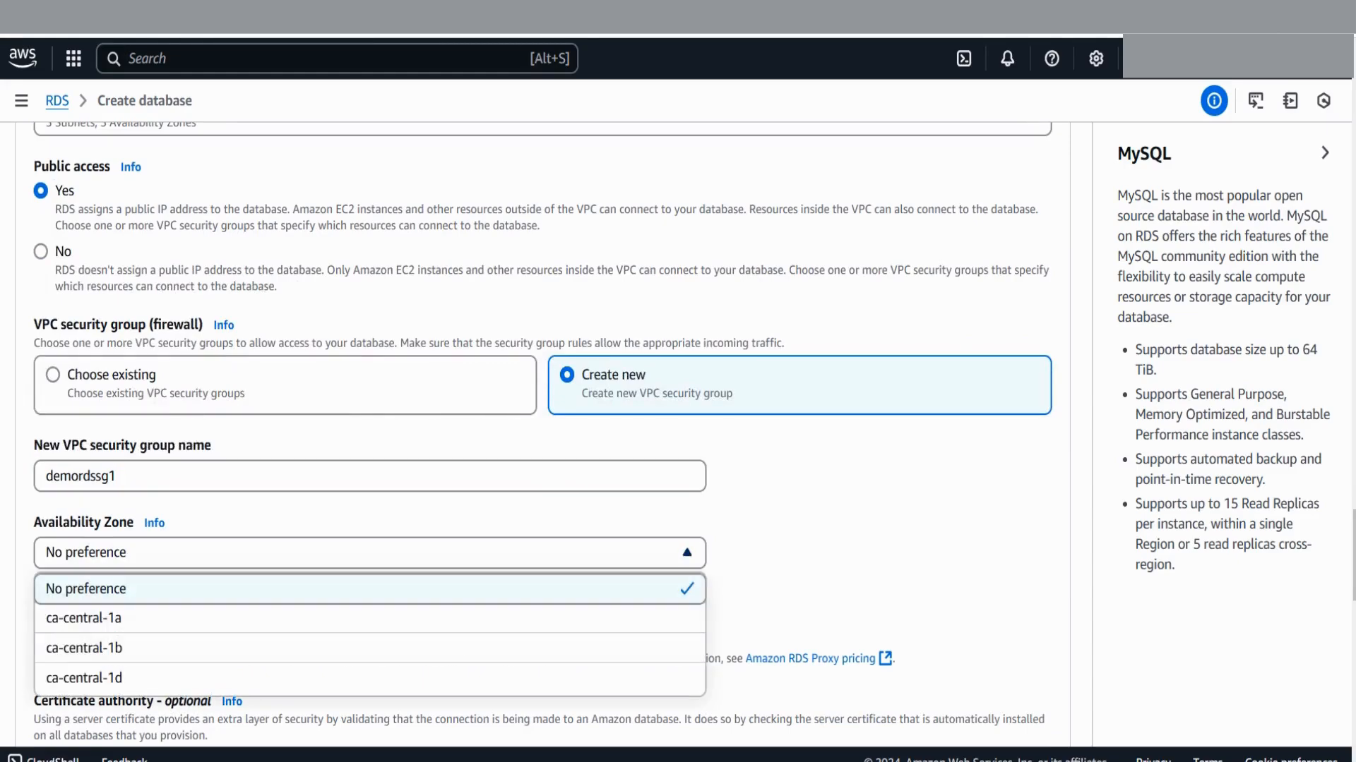
key("Escape")
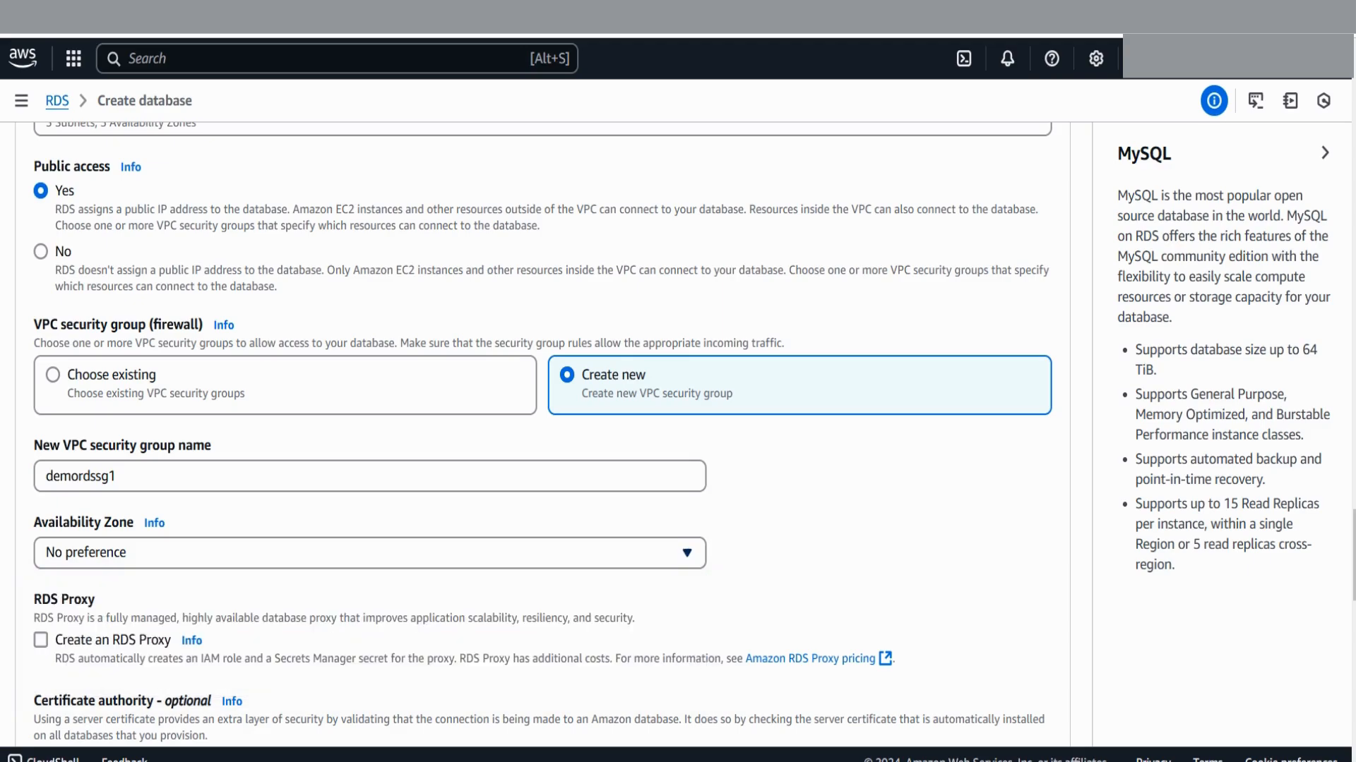
scroll(542, 424, "down", 1)
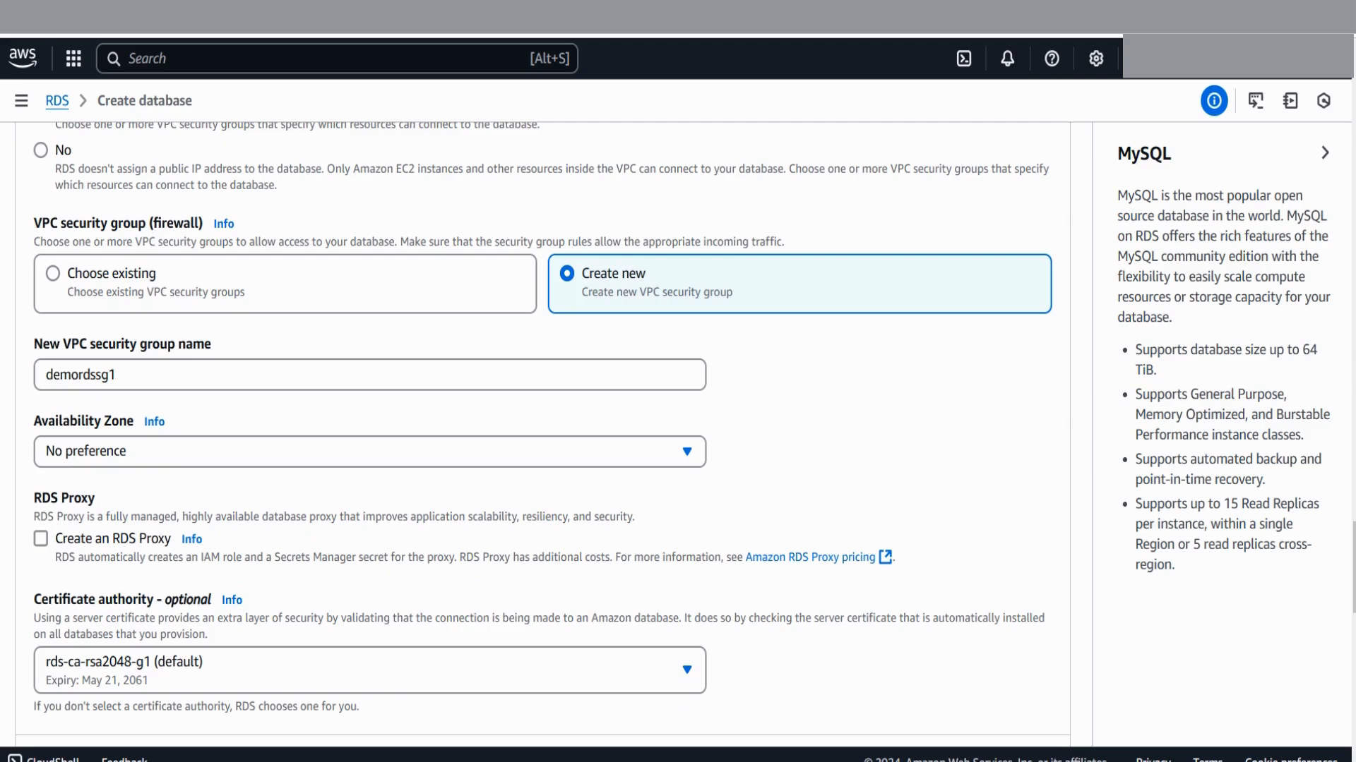
scroll(542, 424, "down", 2)
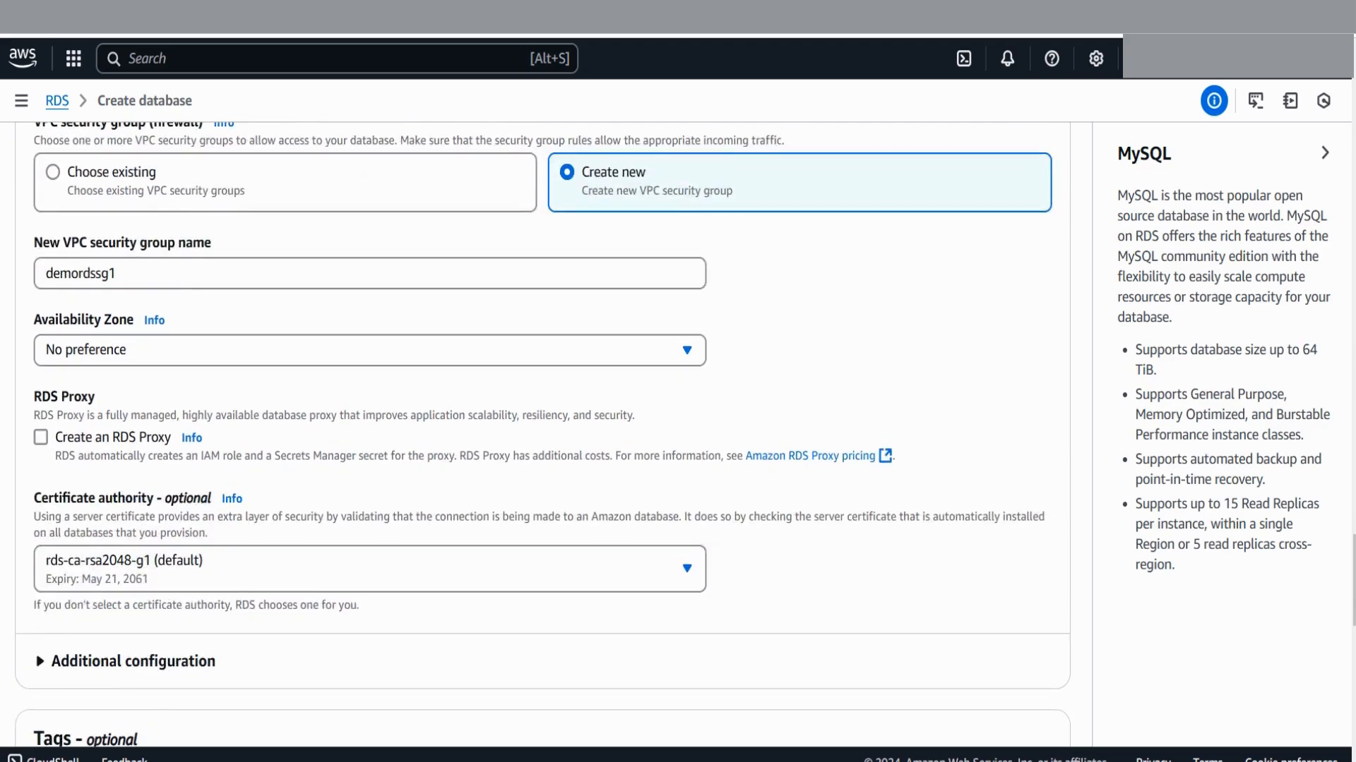
scroll(543, 424, "down", 6)
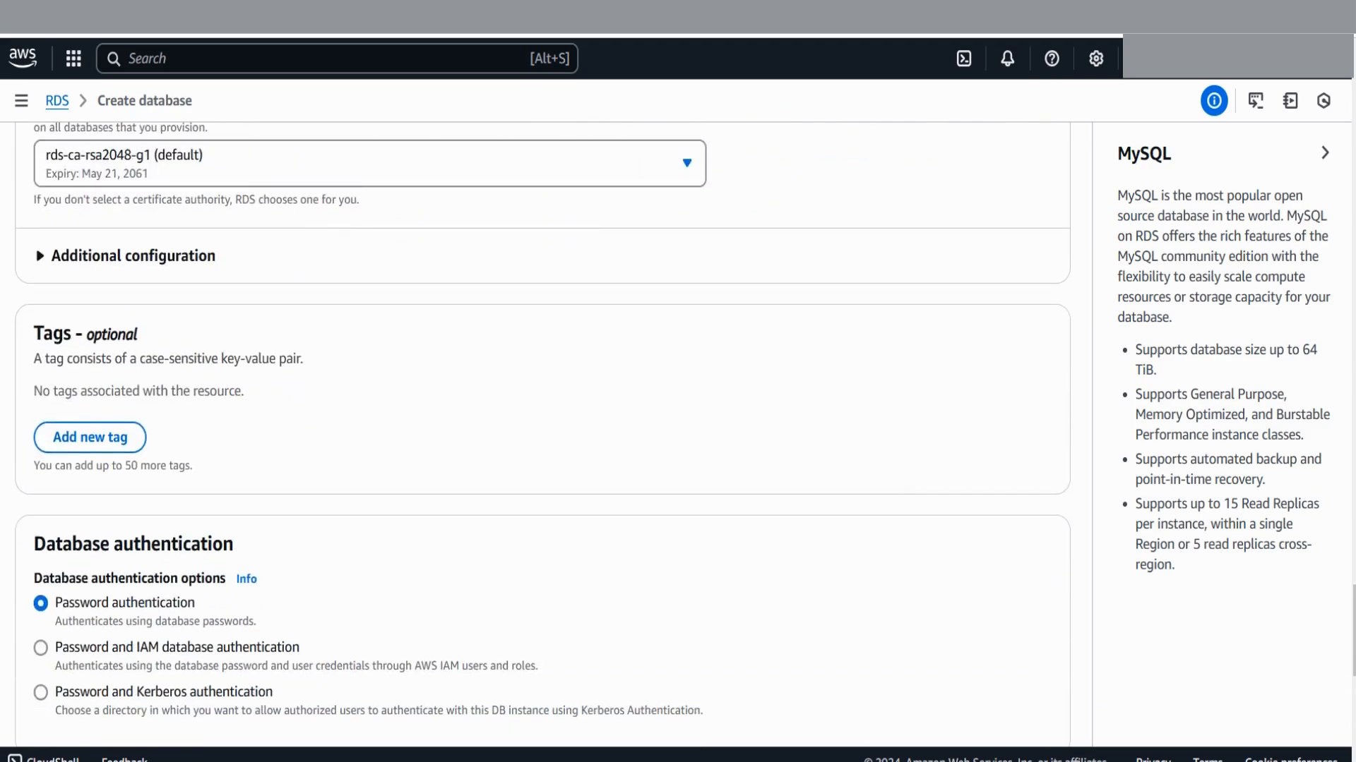
scroll(542, 424, "down", 3)
scroll(542, 423, "down", 4)
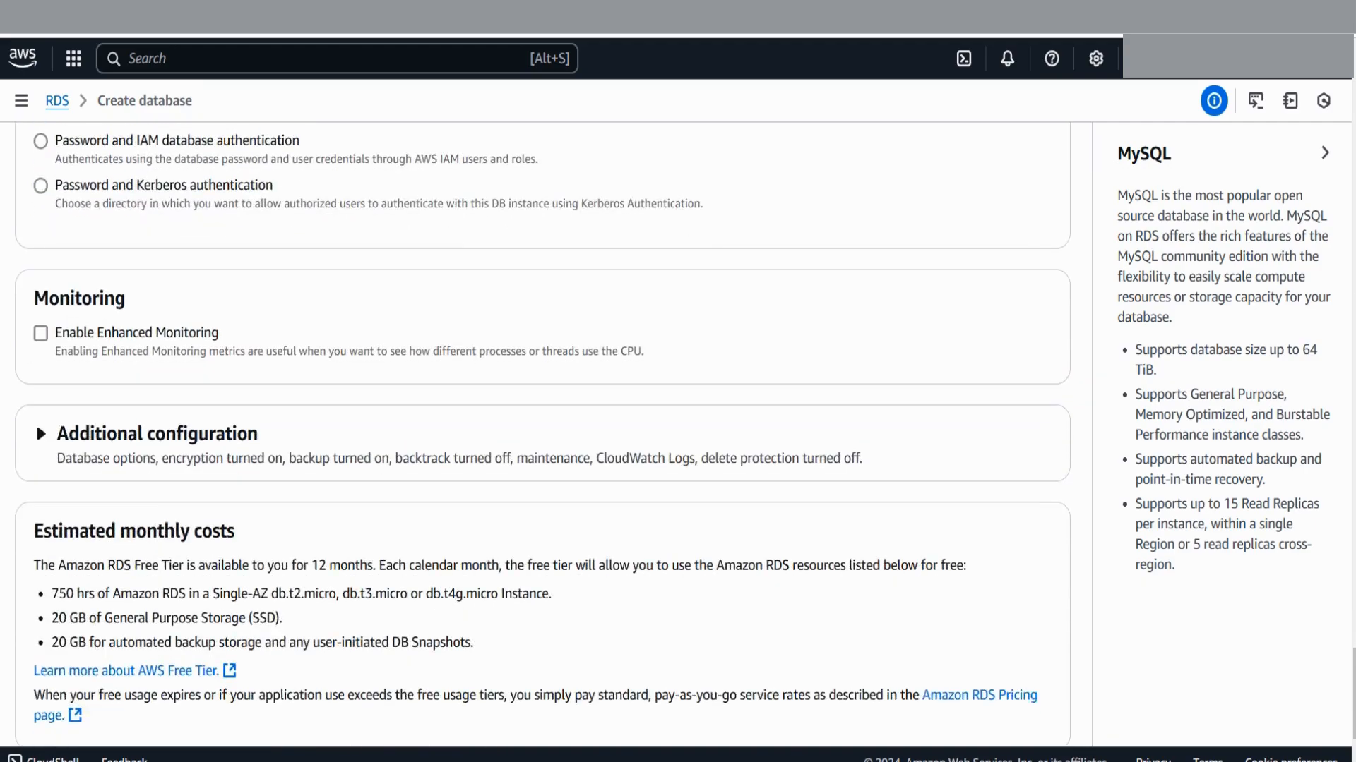
scroll(542, 423, "down", 3)
scroll(542, 424, "up", 7)
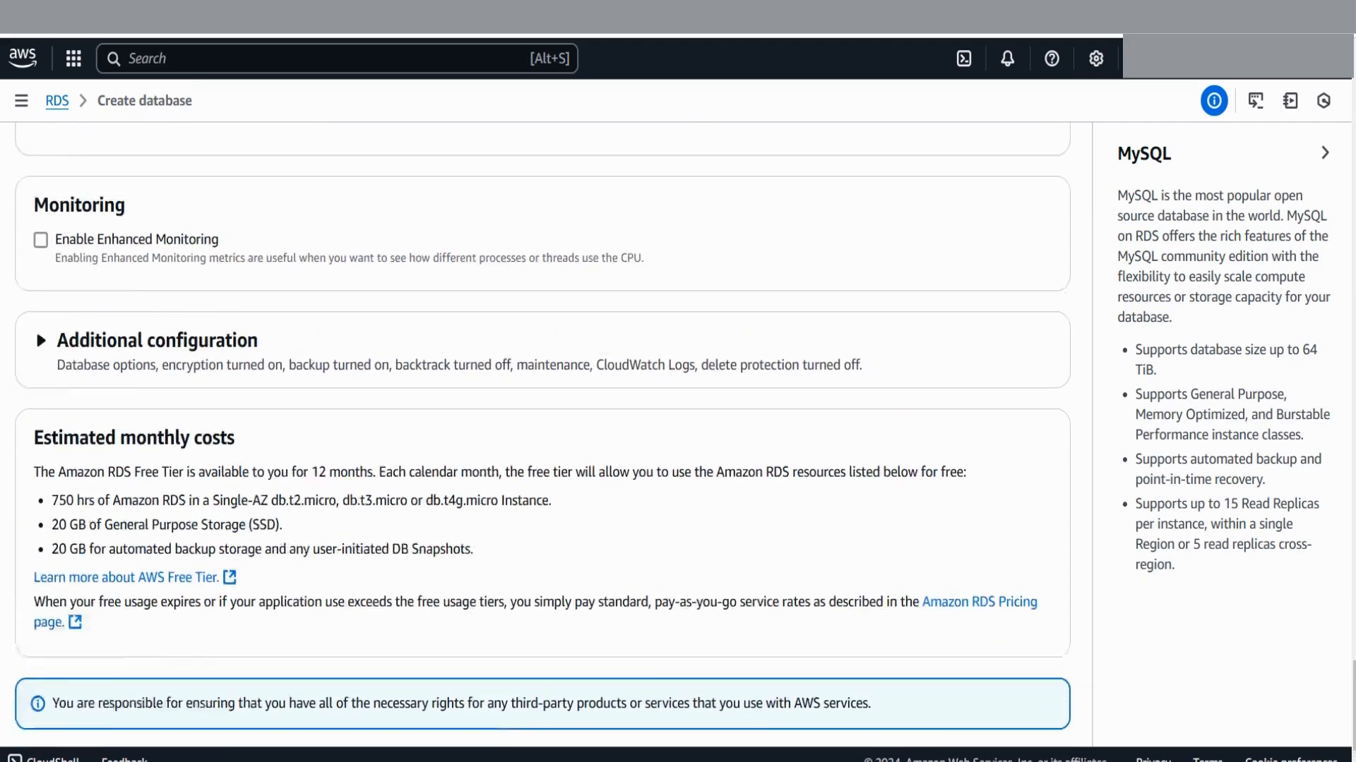
scroll(542, 423, "up", 10)
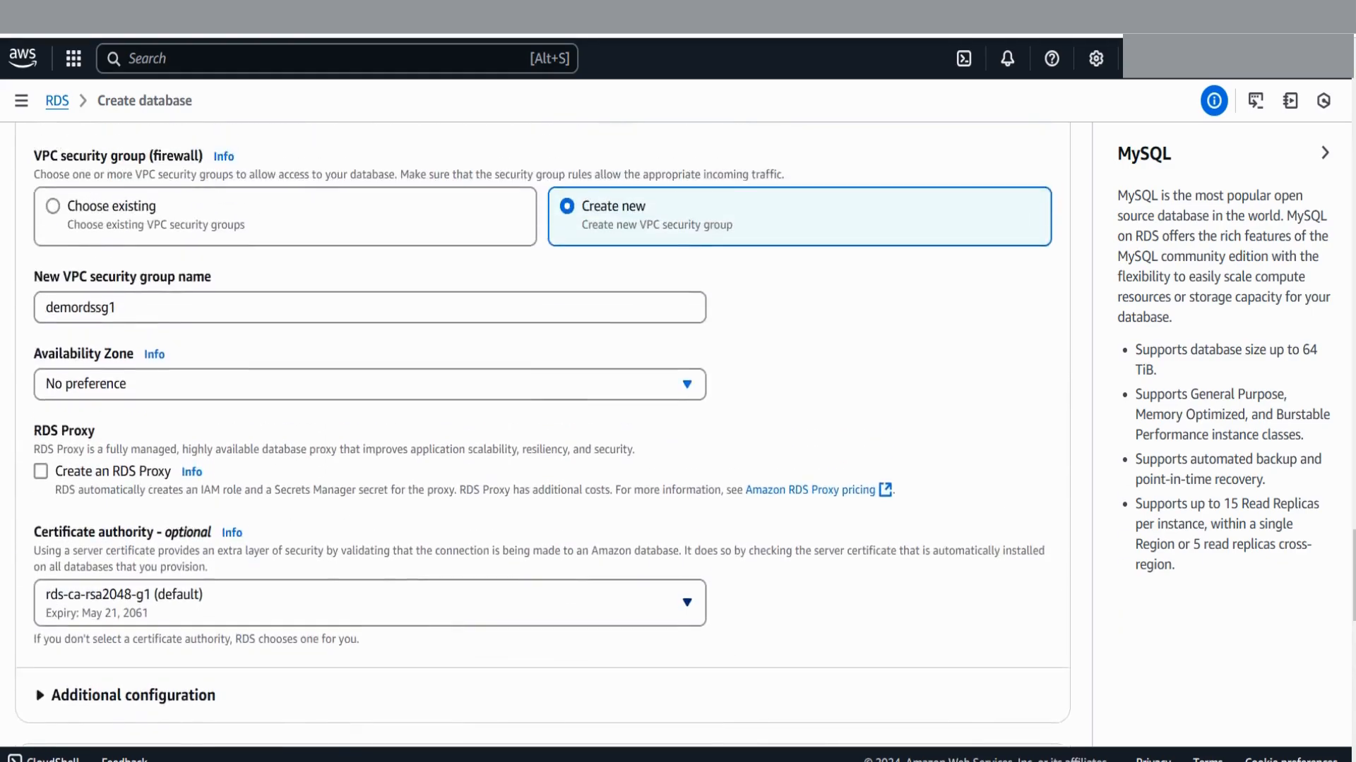
scroll(542, 424, "up", 2)
scroll(542, 423, "up", 8)
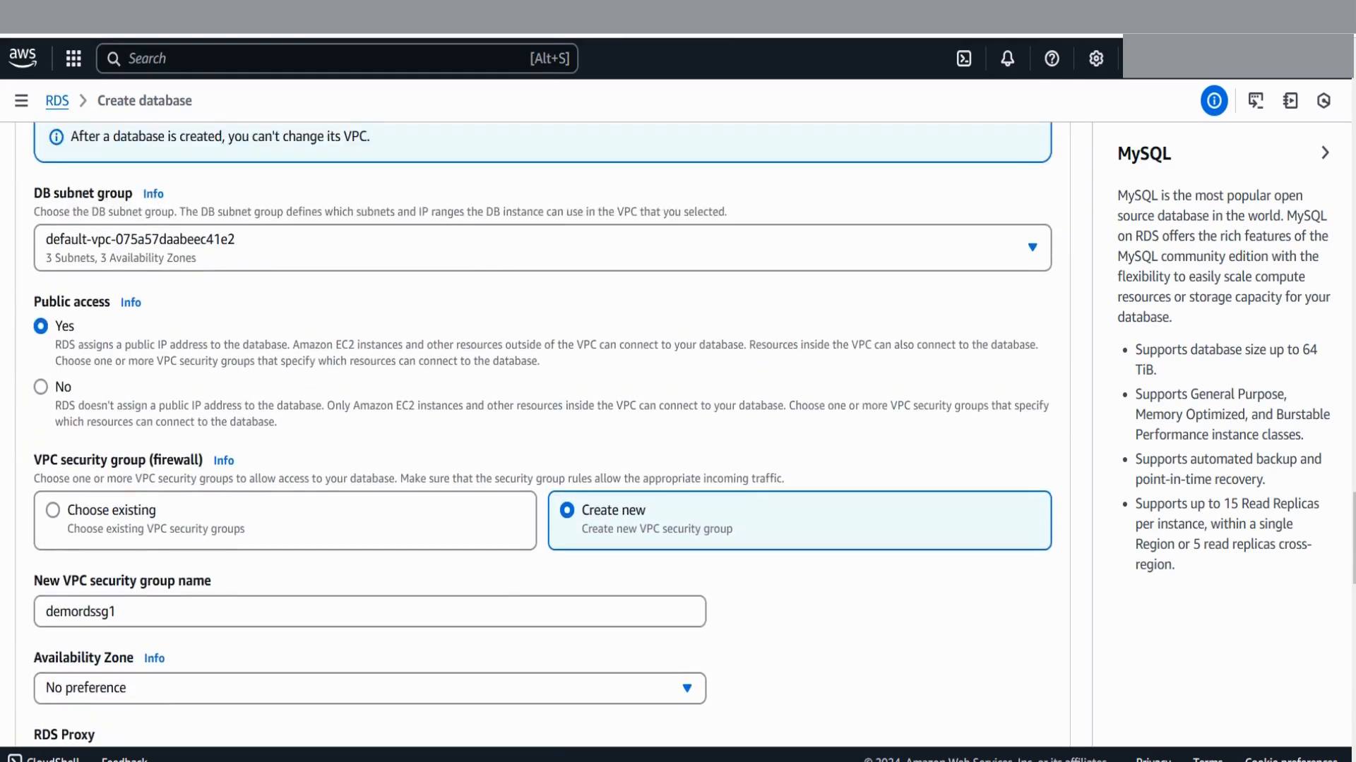
scroll(542, 424, "up", 1)
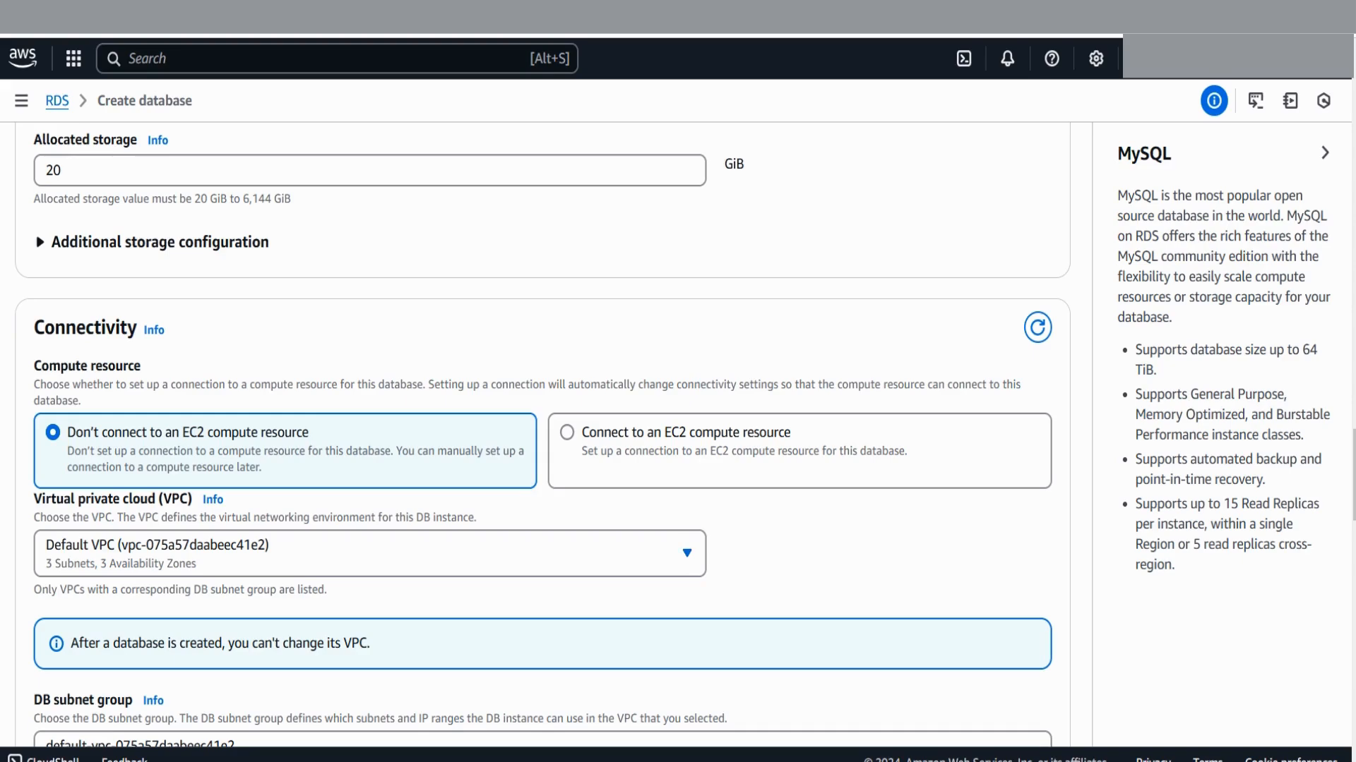
scroll(542, 434, "down", 4)
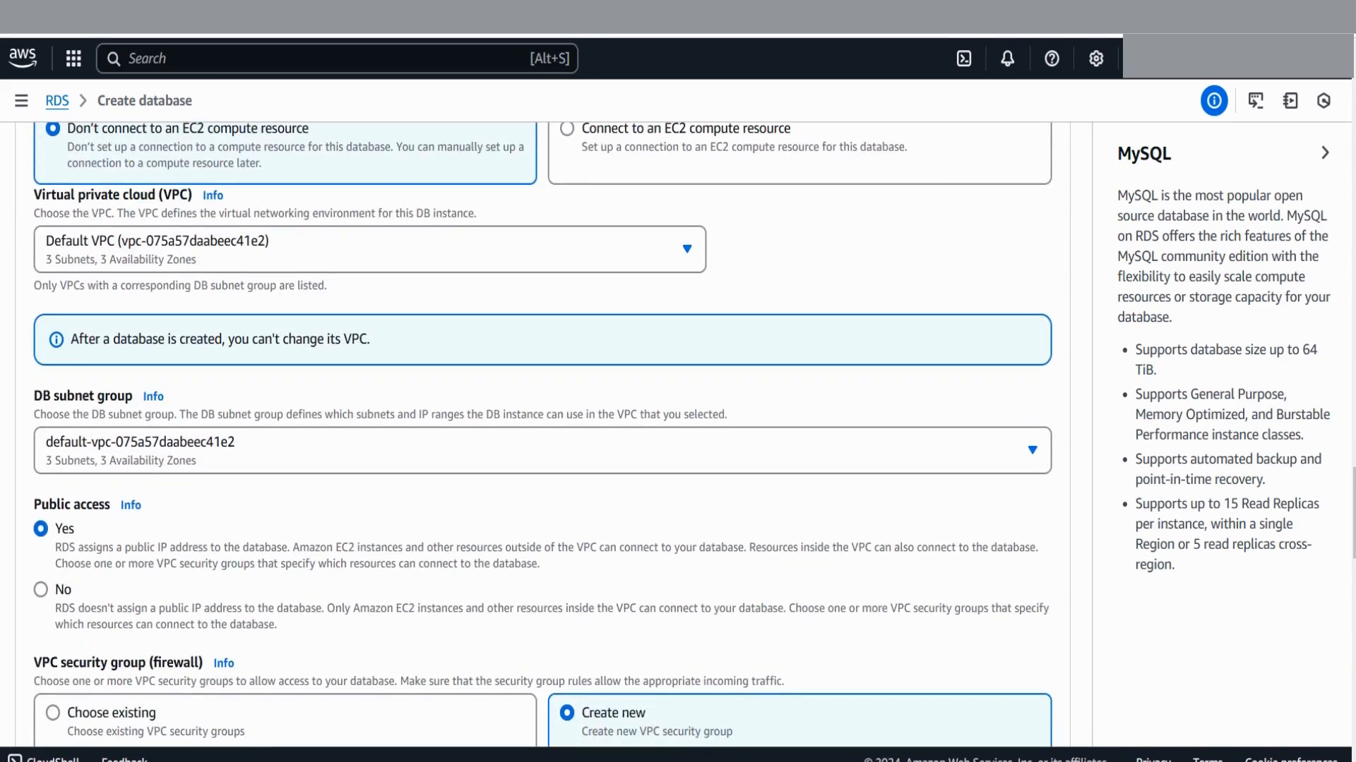
scroll(543, 434, "down", 2)
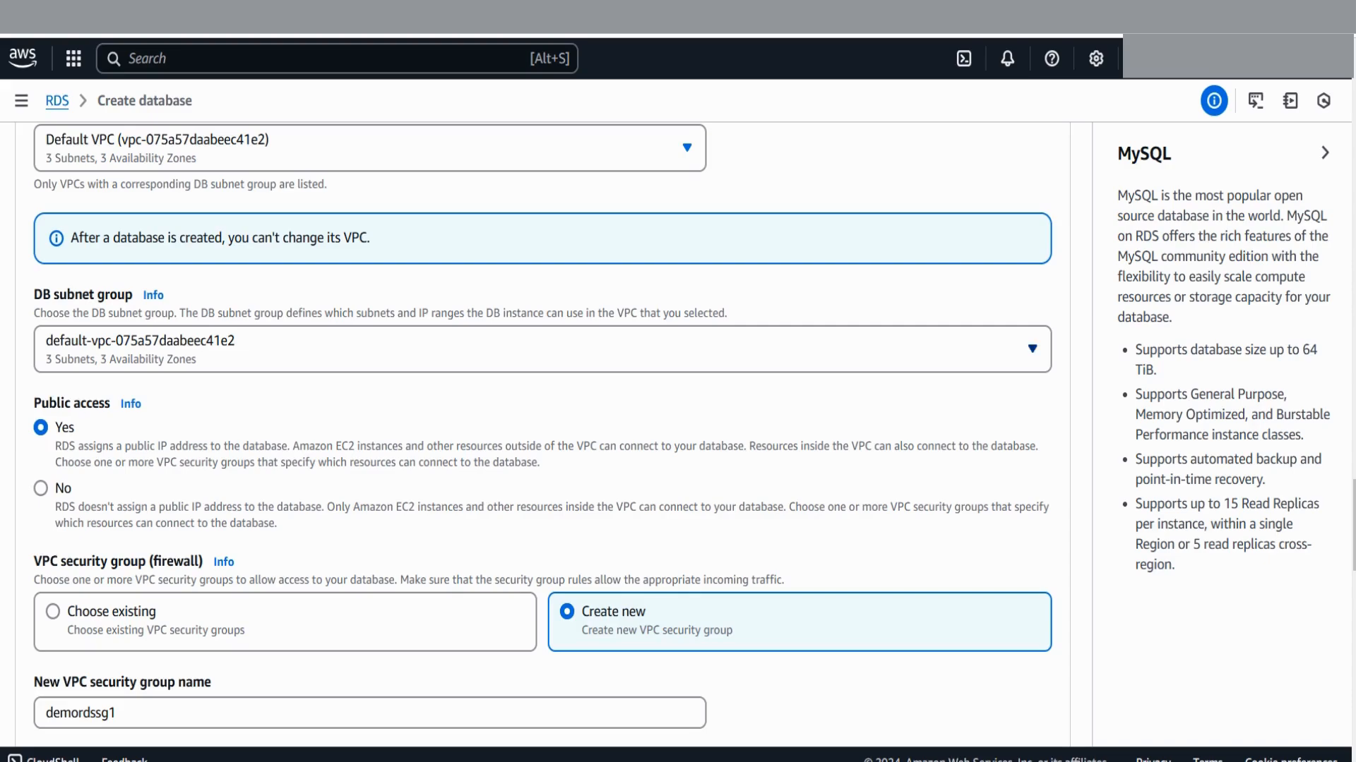
scroll(542, 435, "up", 2)
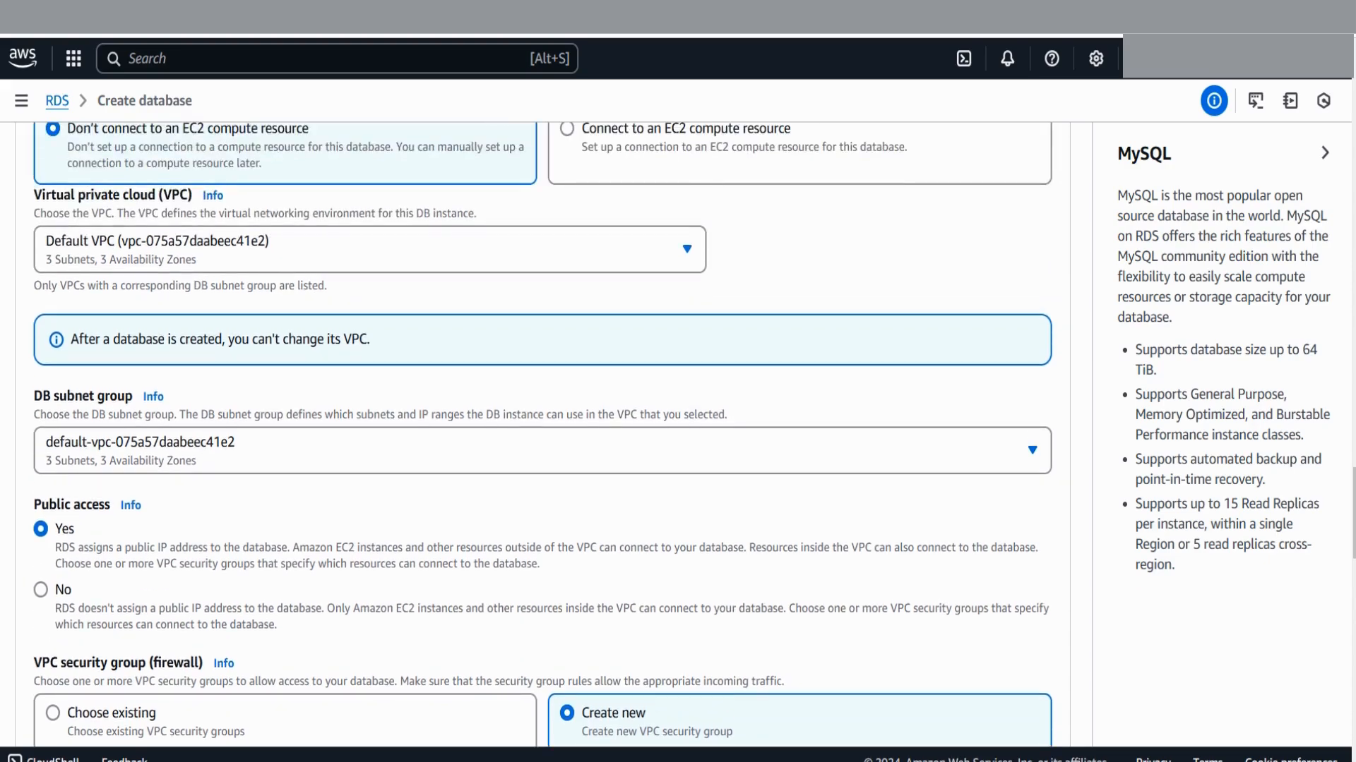
scroll(542, 435, "down", 3)
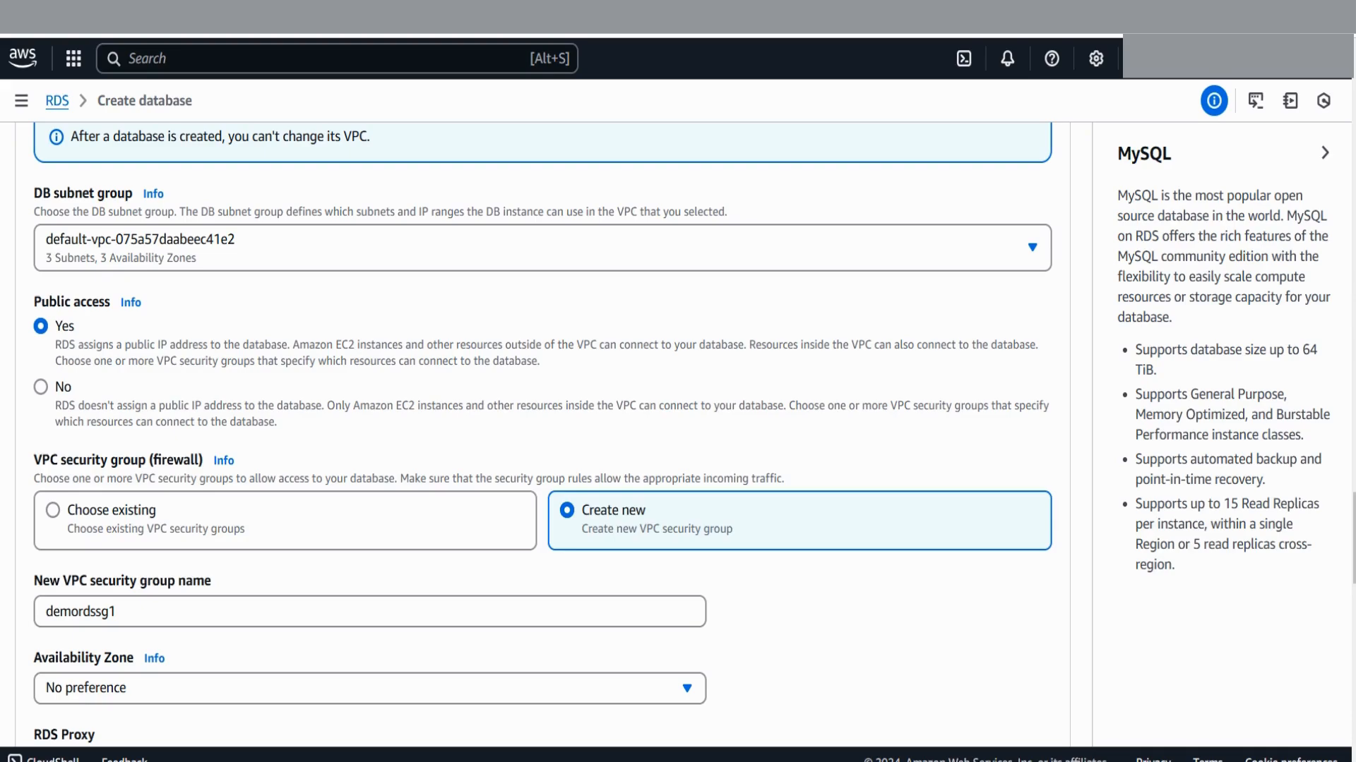
scroll(542, 423, "down", 20)
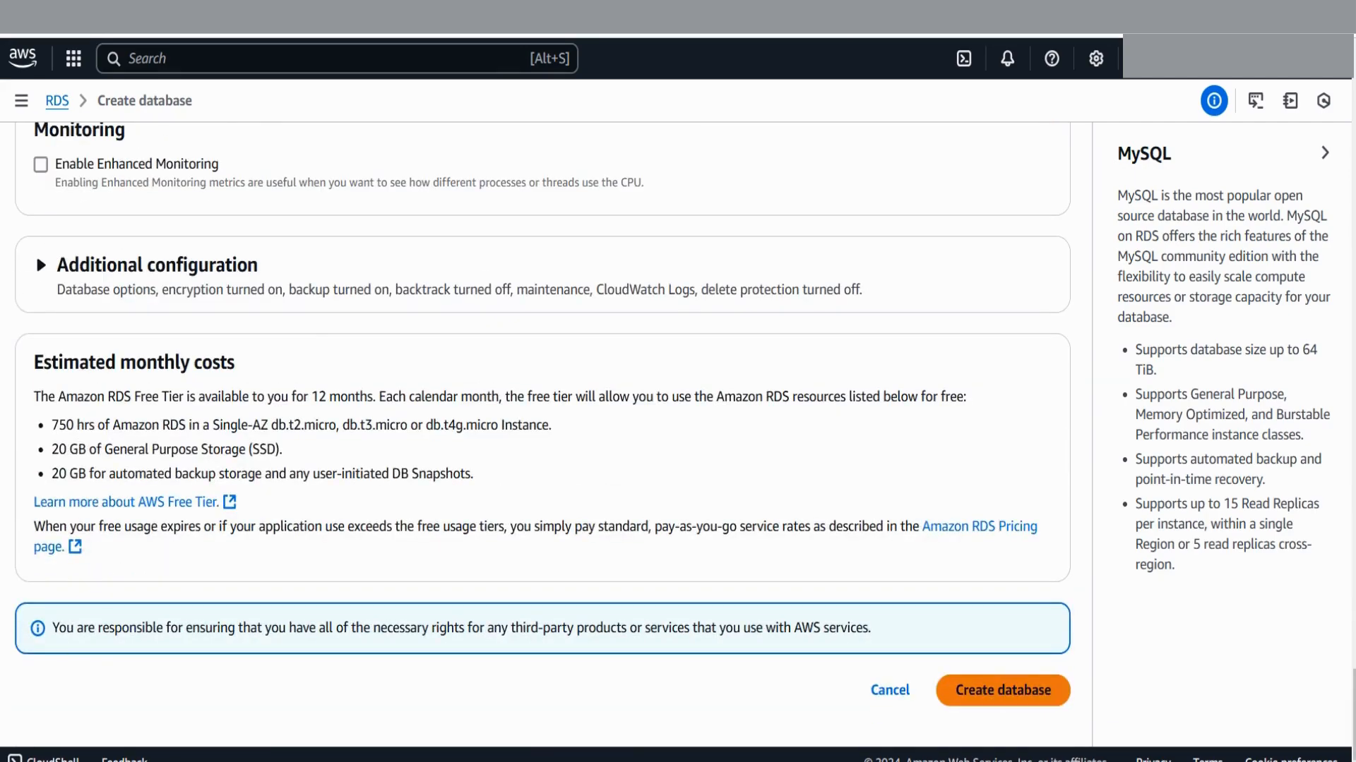
Submit the form to create database-test and dismiss the Suggested add-ons dialog
left_click(1003, 690)
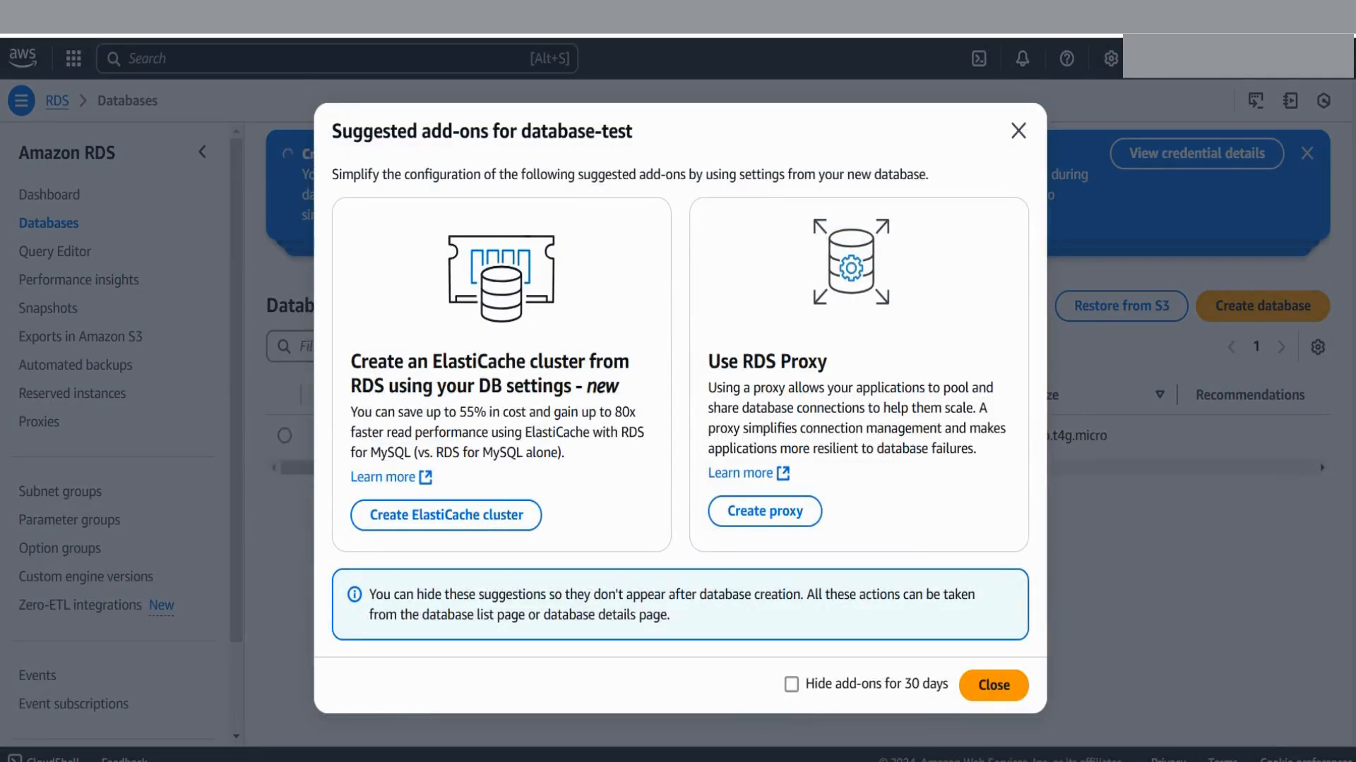
left_click(993, 685)
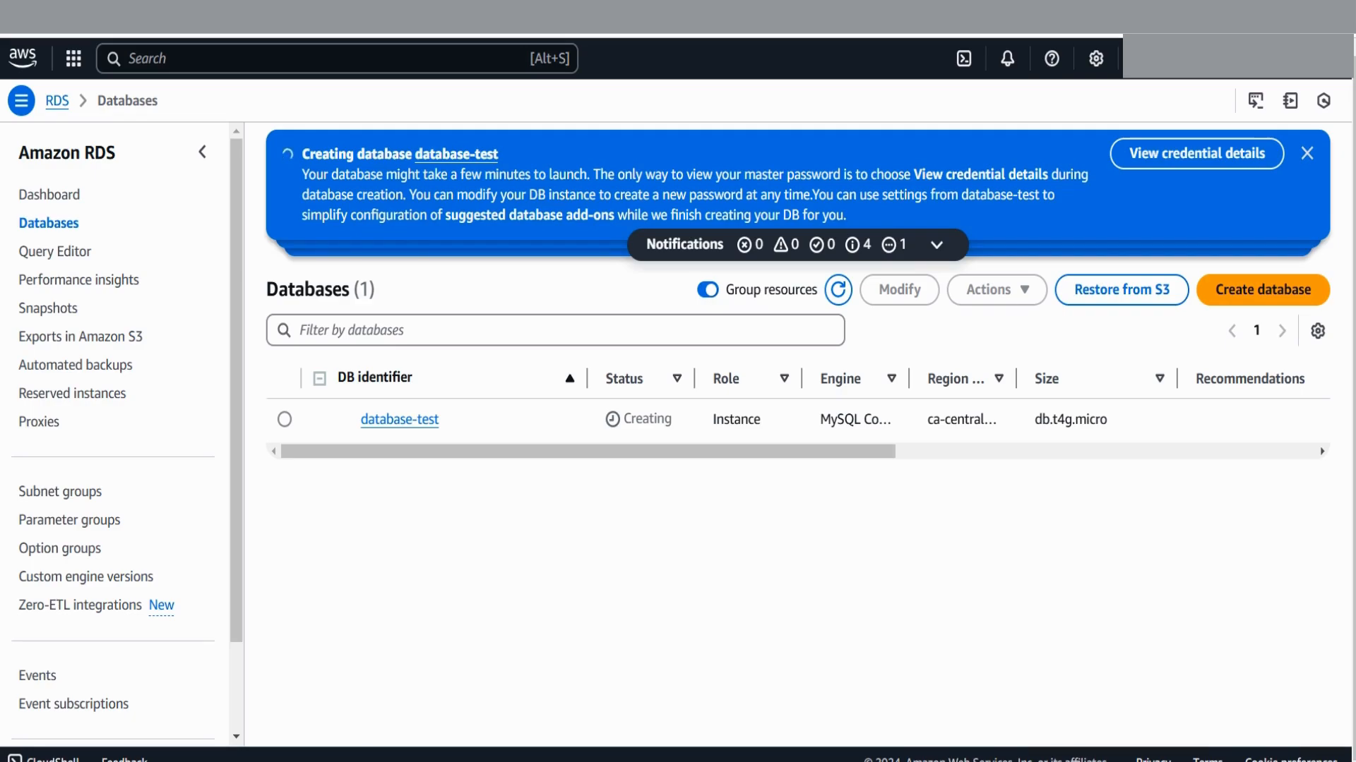
Review the master username and password for database-test, then dismiss the credentials dialog
left_click(1197, 154)
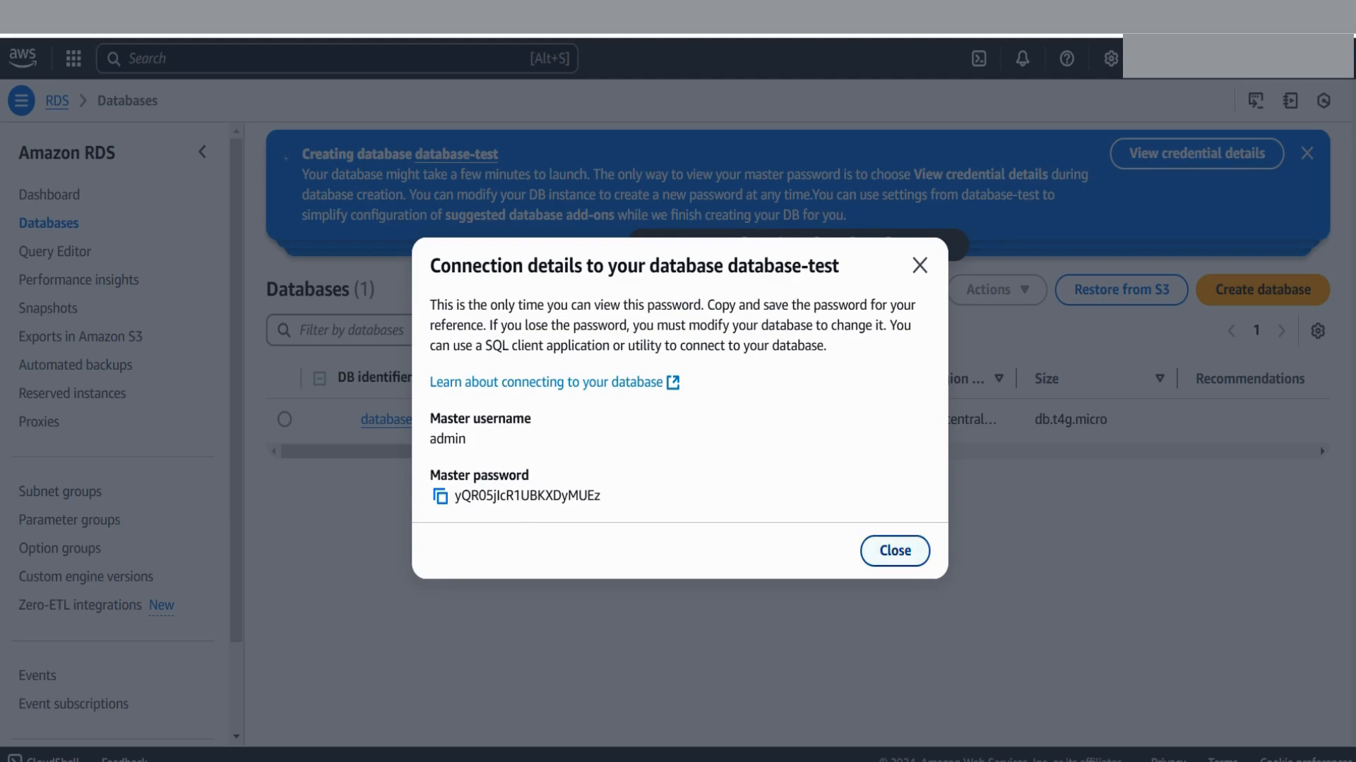
left_click(894, 551)
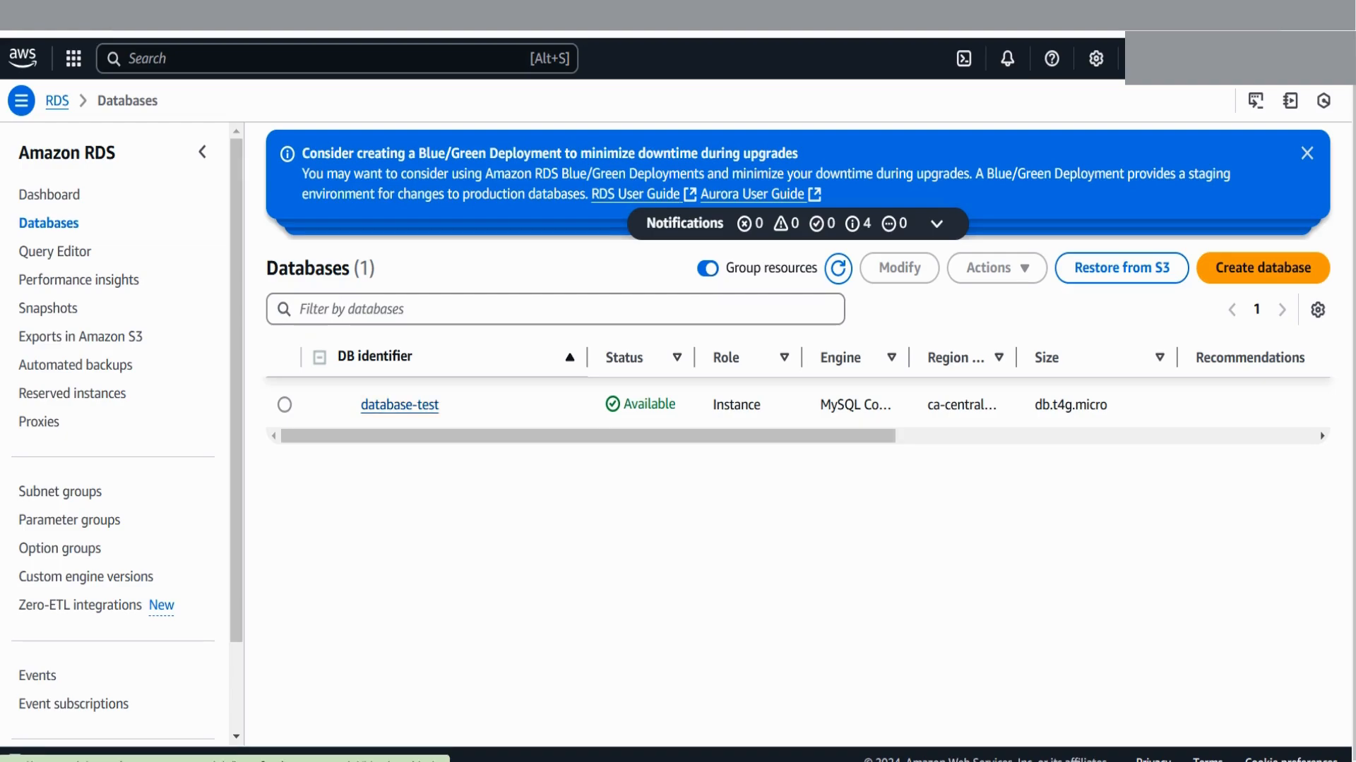
Inspect database-test's endpoint, port 3306 and demordssg1 security group, then start modifying the instance
left_click(400, 404)
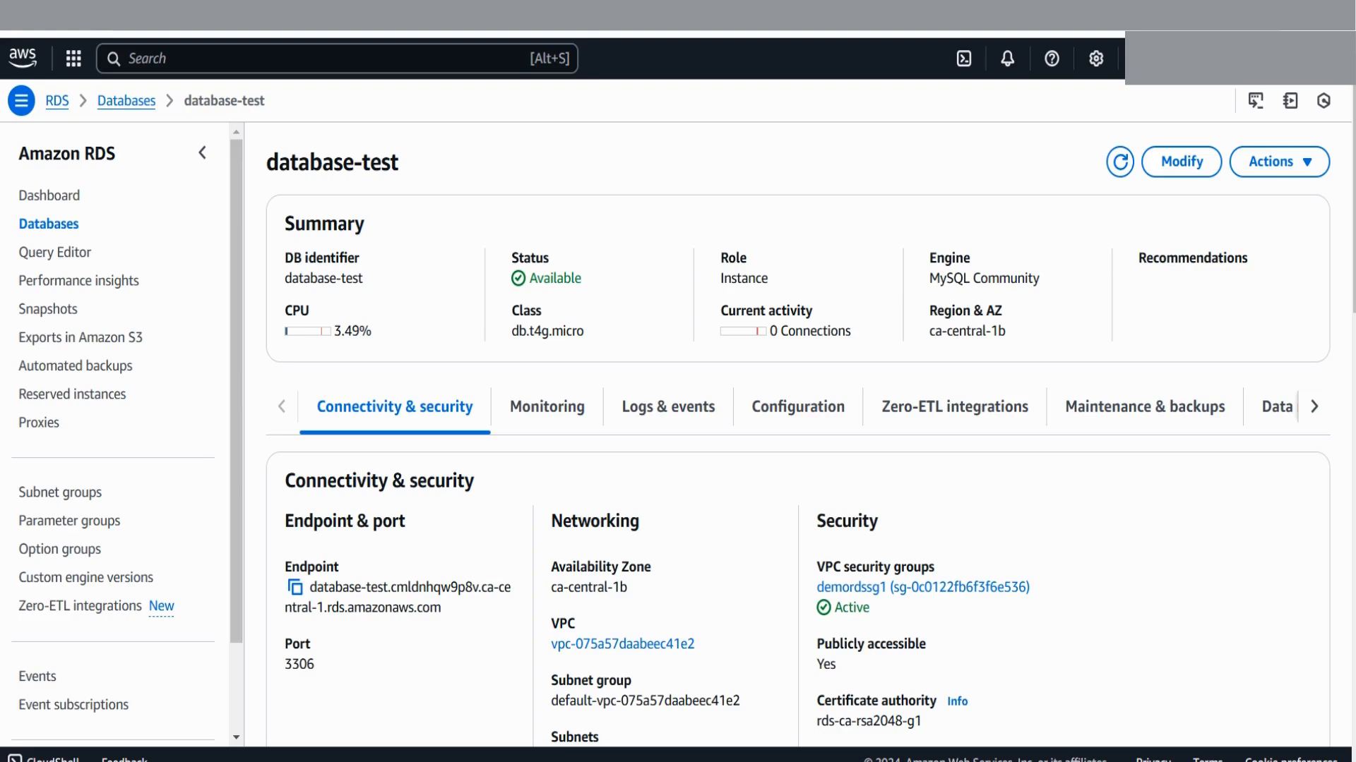
scroll(798, 434, "down", 10)
scroll(798, 434, "up", 10)
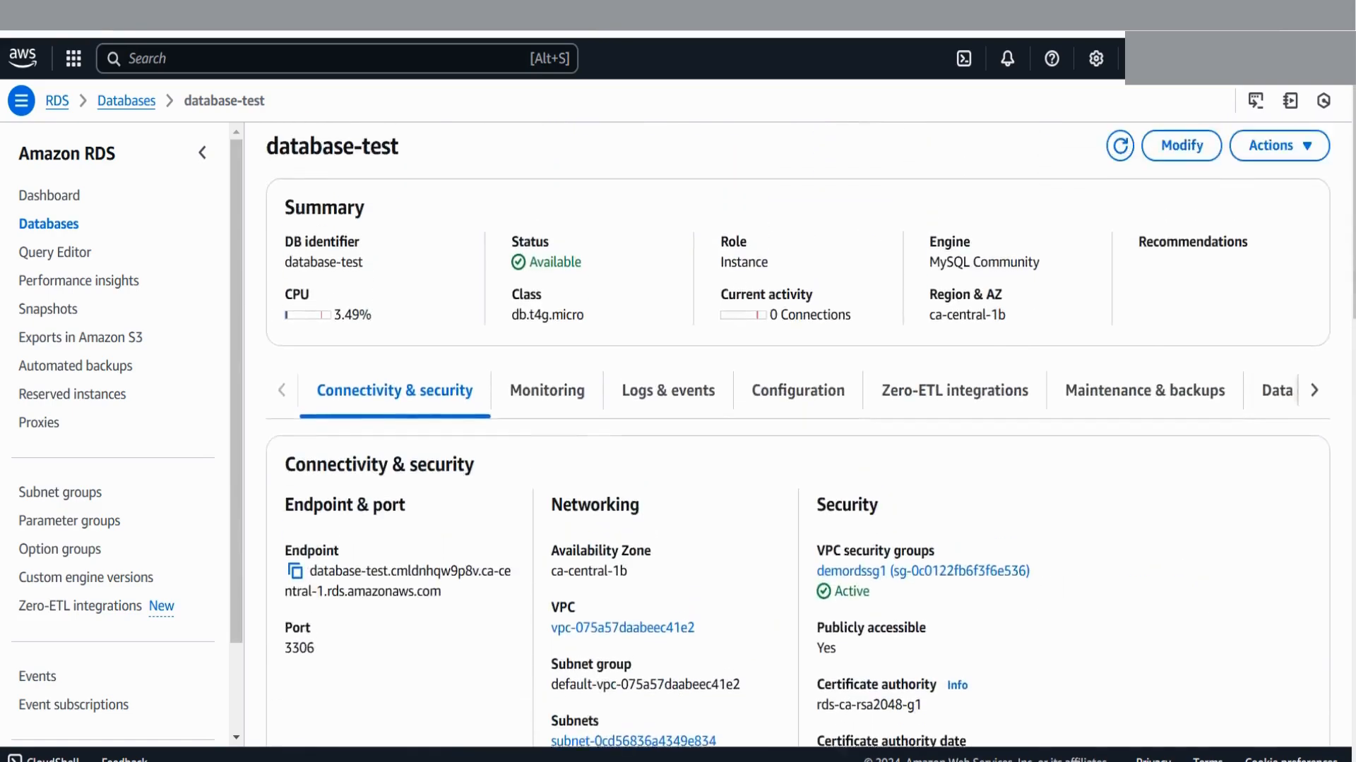
scroll(798, 440, "up", 1)
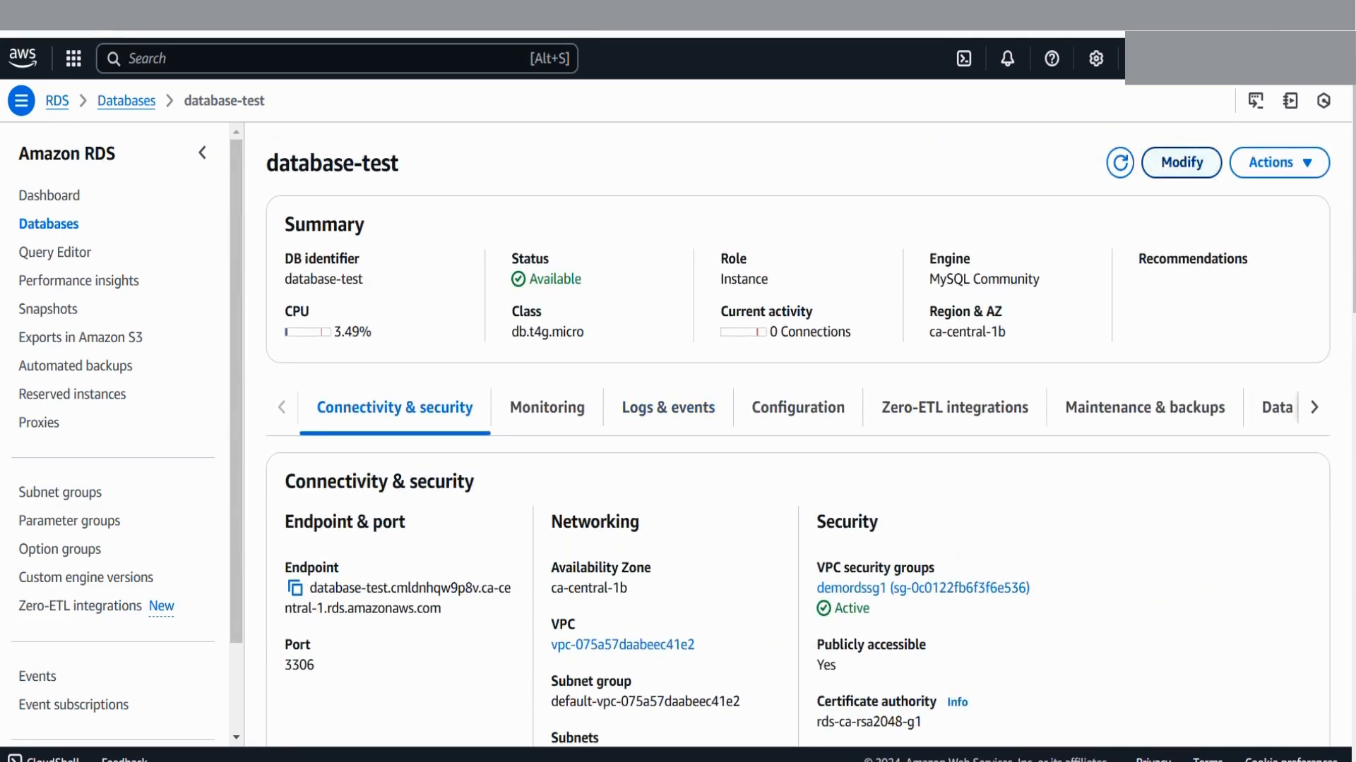
left_click(1182, 162)
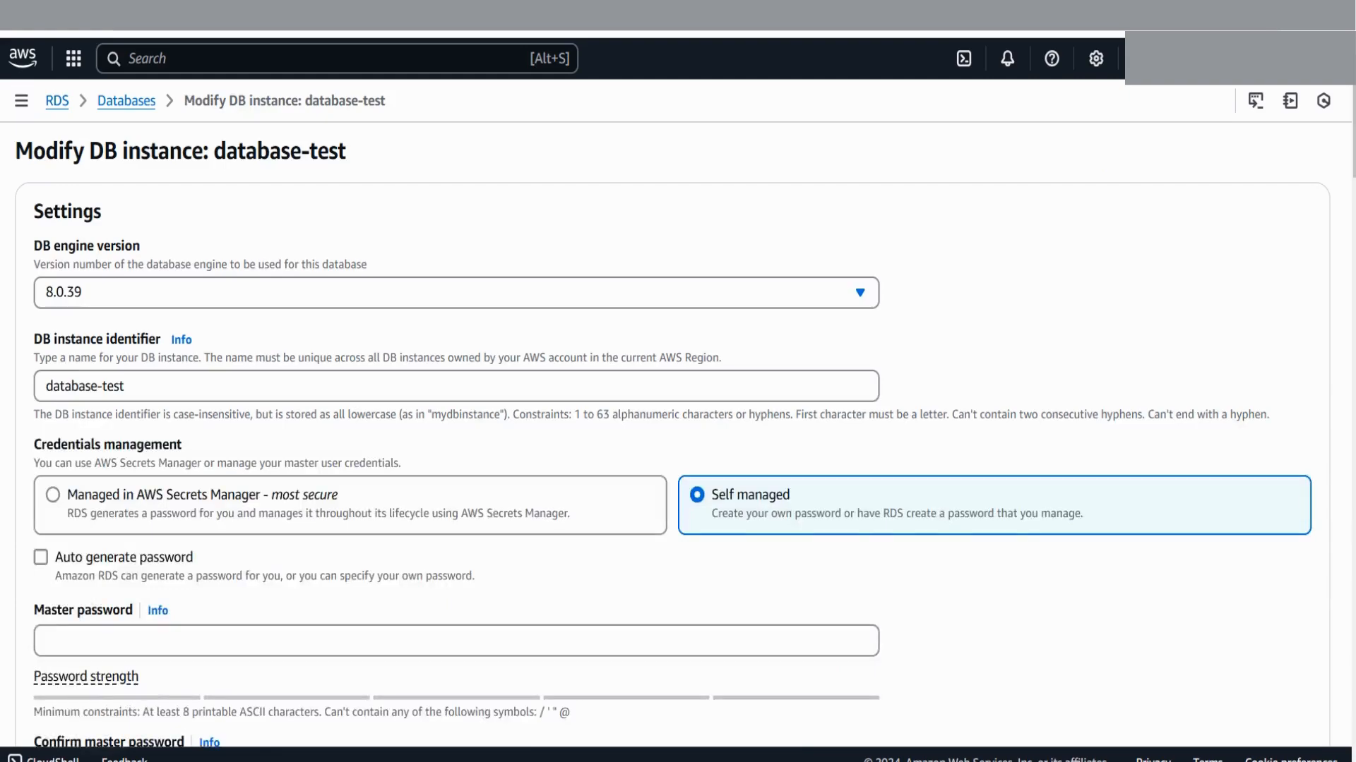
Cancel the Modify DB instance changes and reopen the database-test detail page
scroll(672, 434, "down", 9)
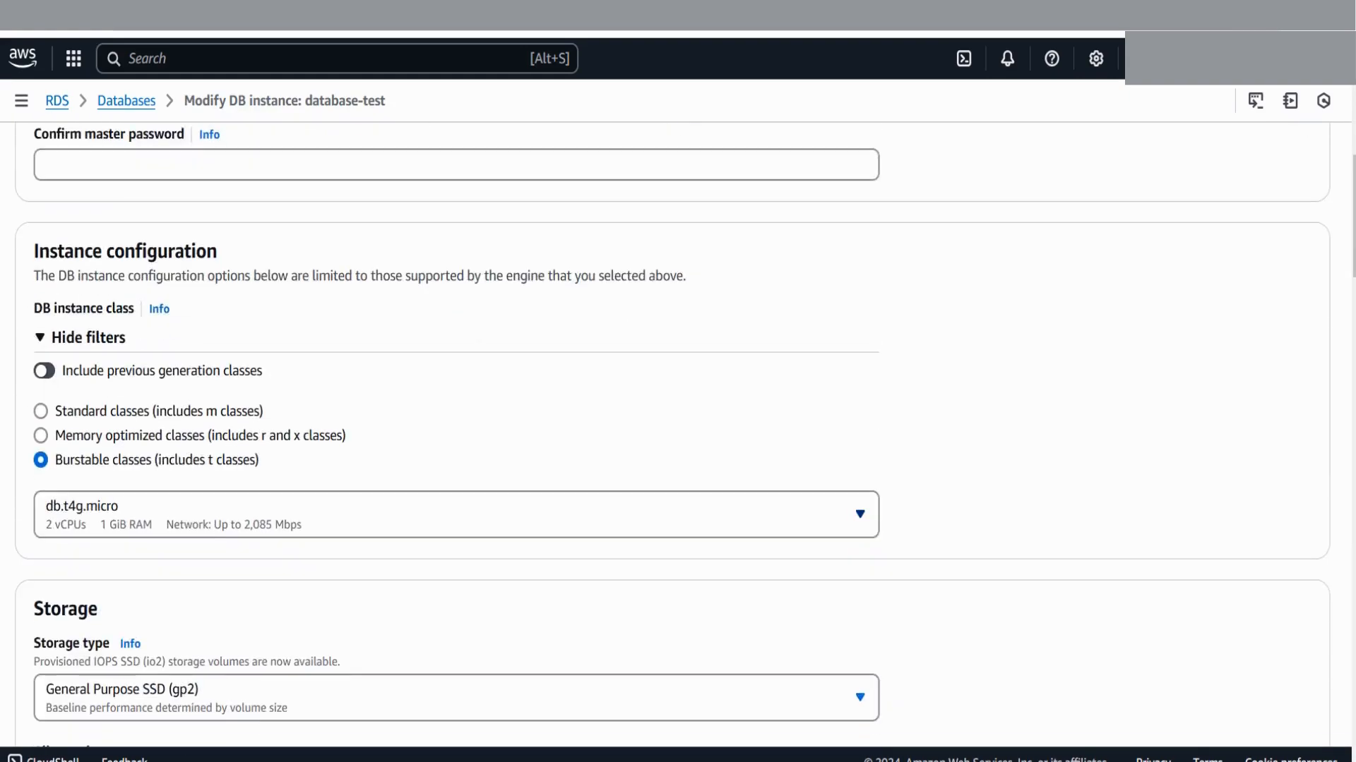
scroll(672, 434, "down", 6)
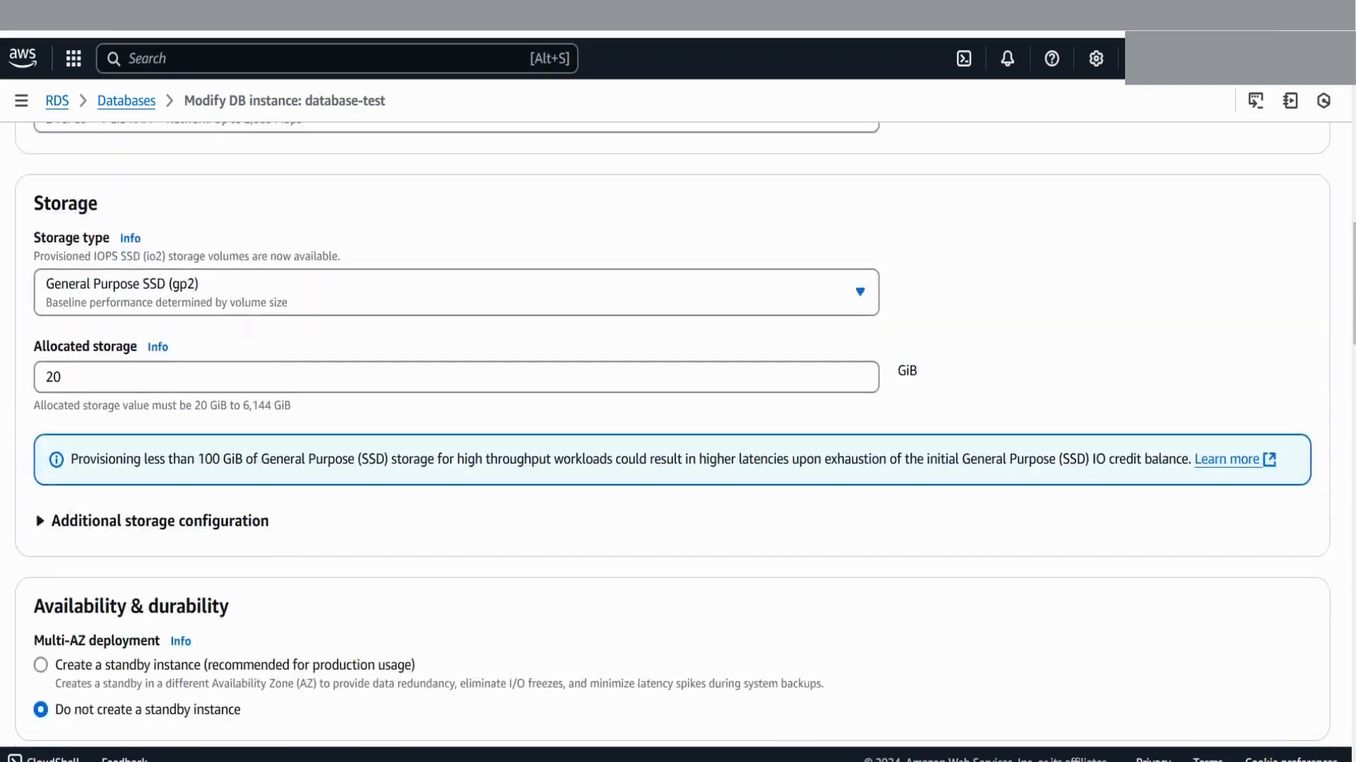
scroll(672, 434, "down", 12)
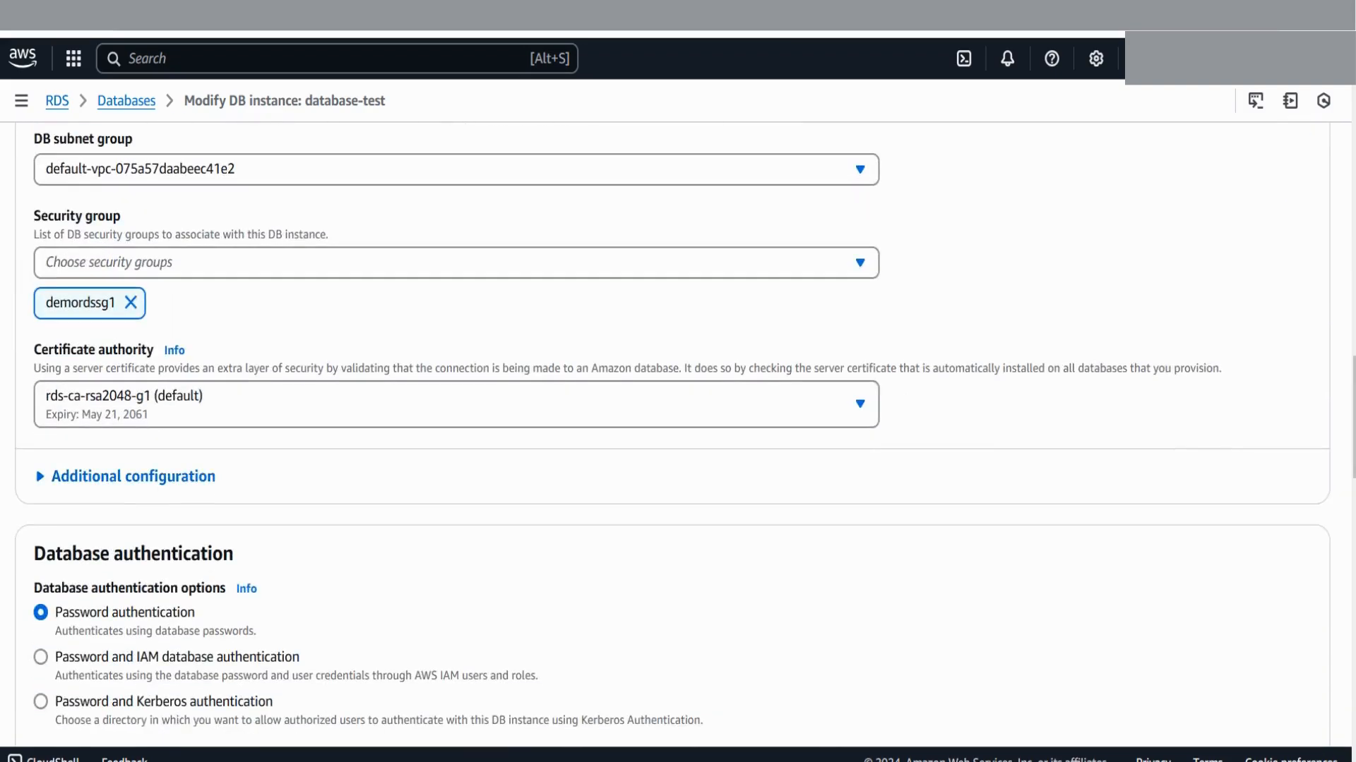
scroll(672, 434, "down", 20)
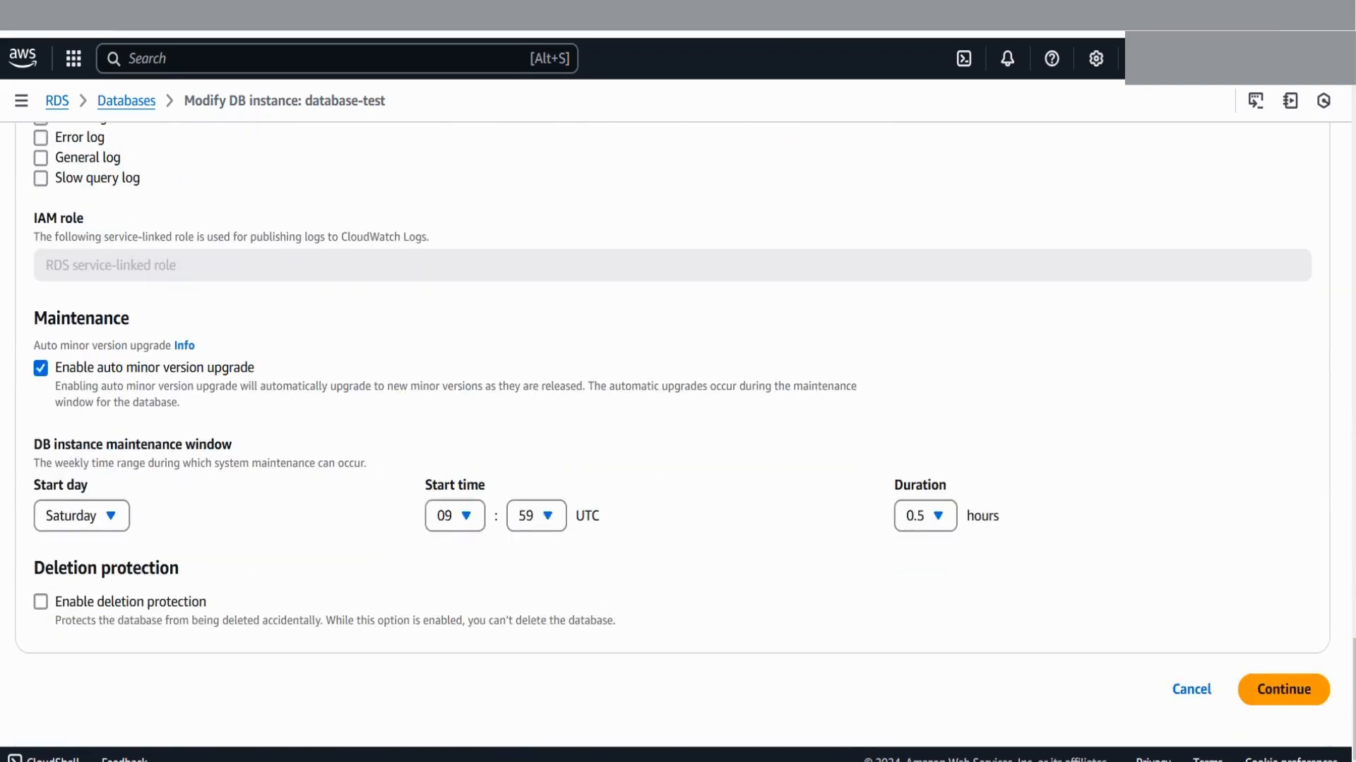
left_click(1191, 689)
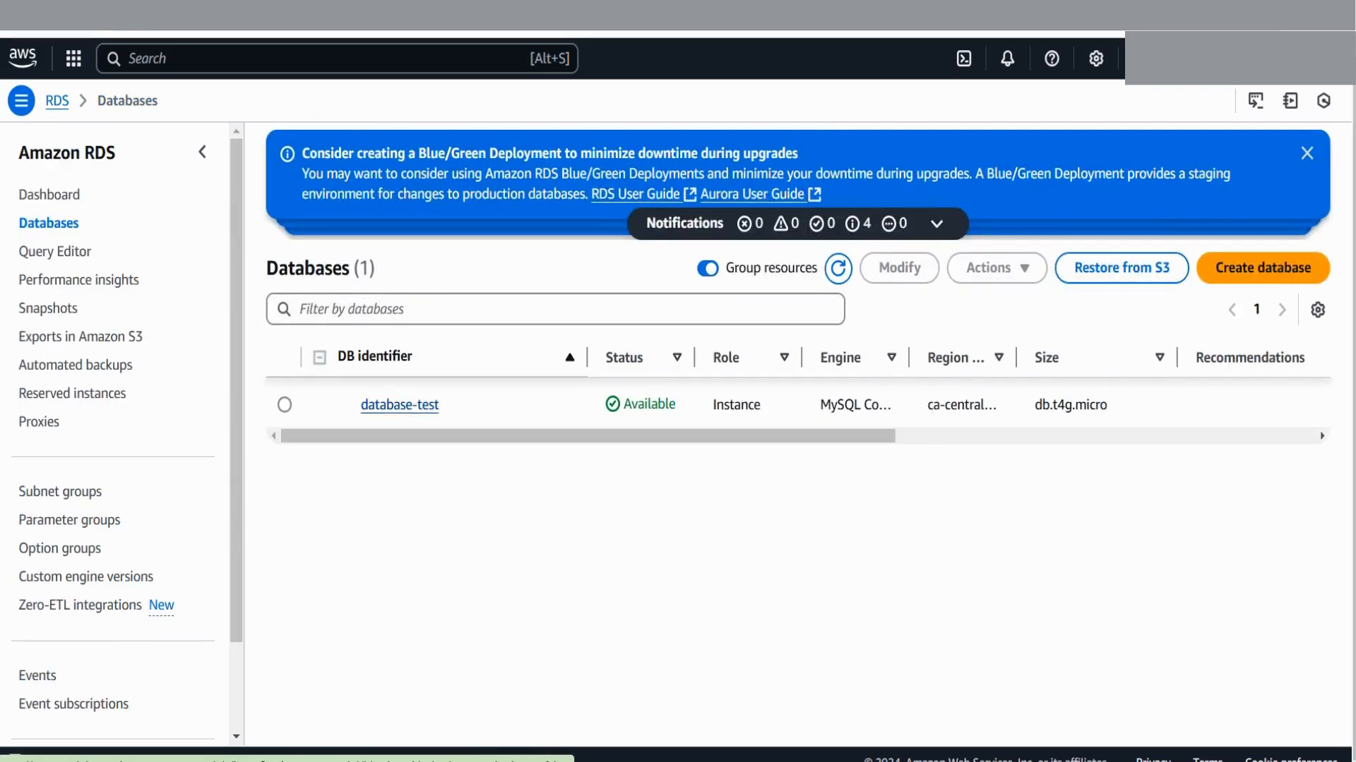
left_click(399, 405)
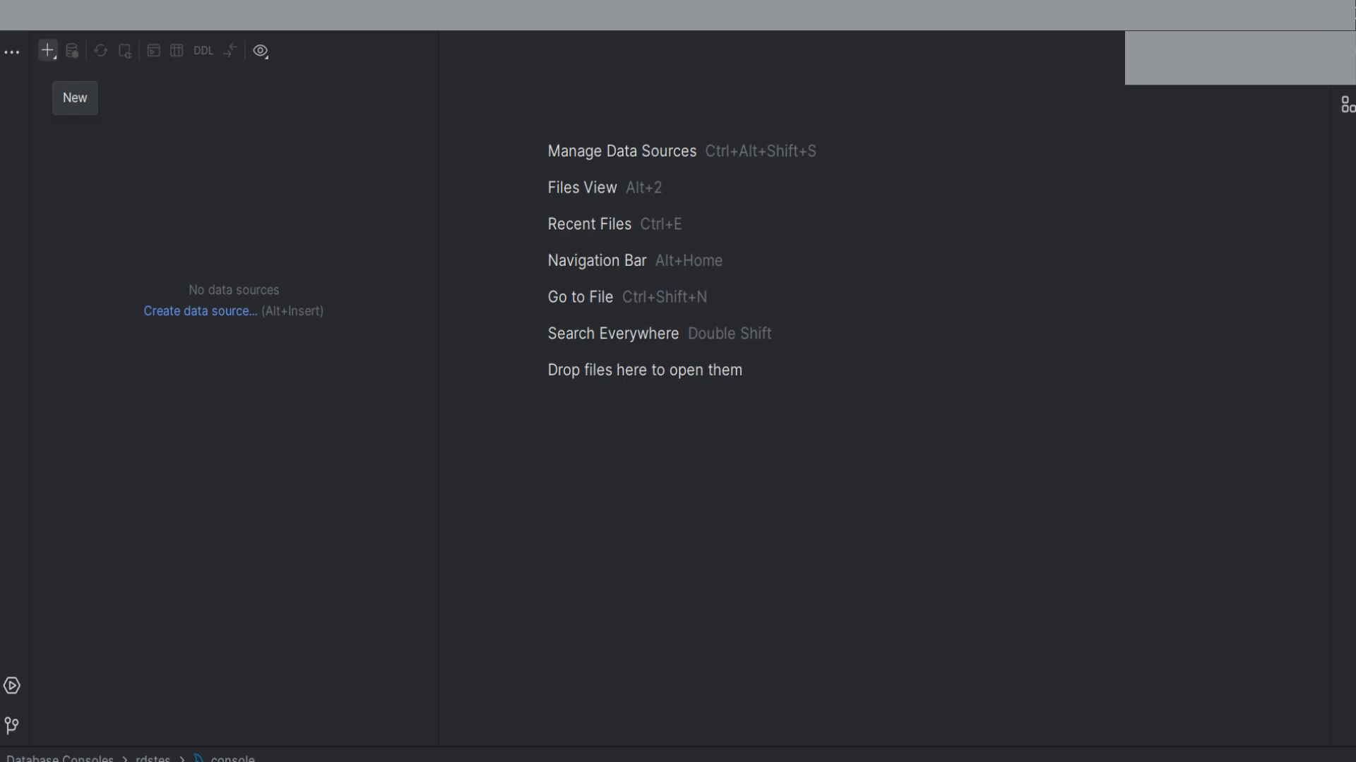
Add a new MySQL data source in DataGrip and name it testrds
left_click(48, 50)
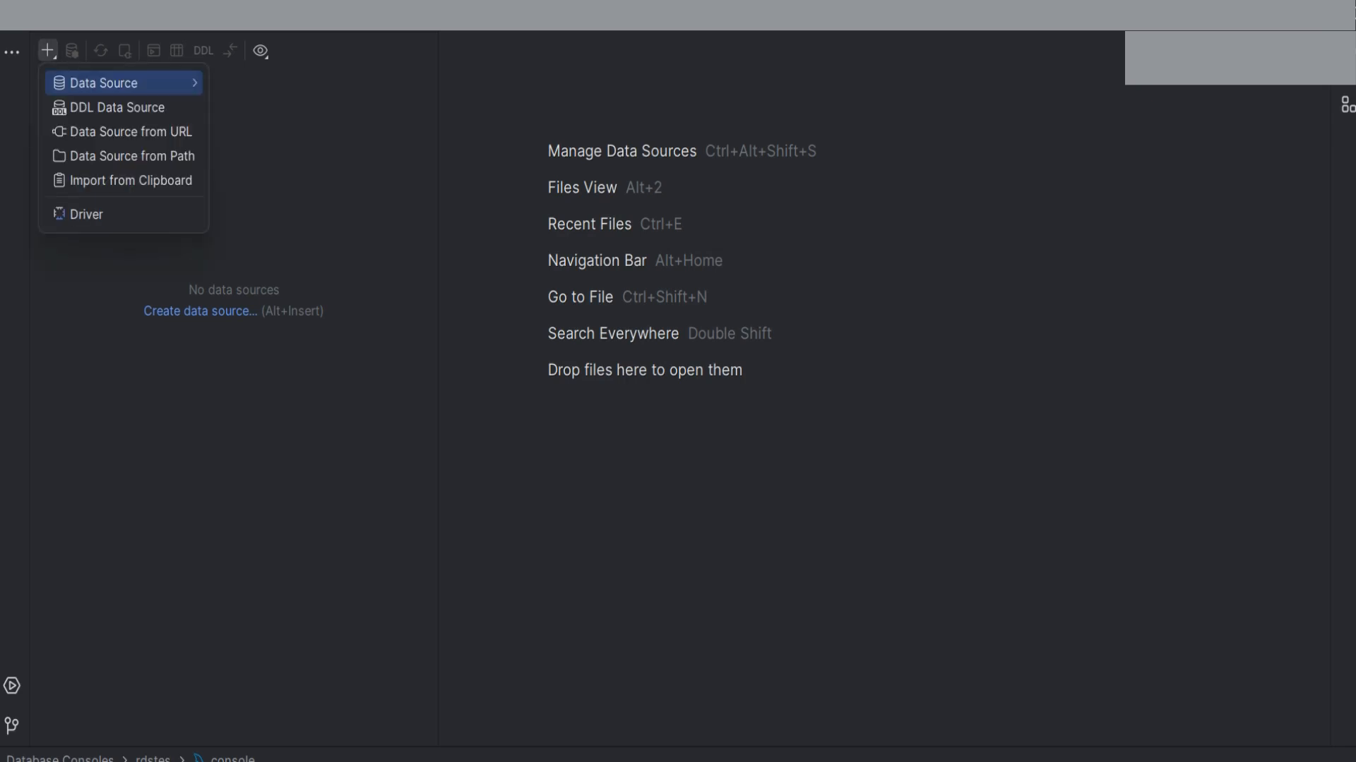
left_click(103, 82)
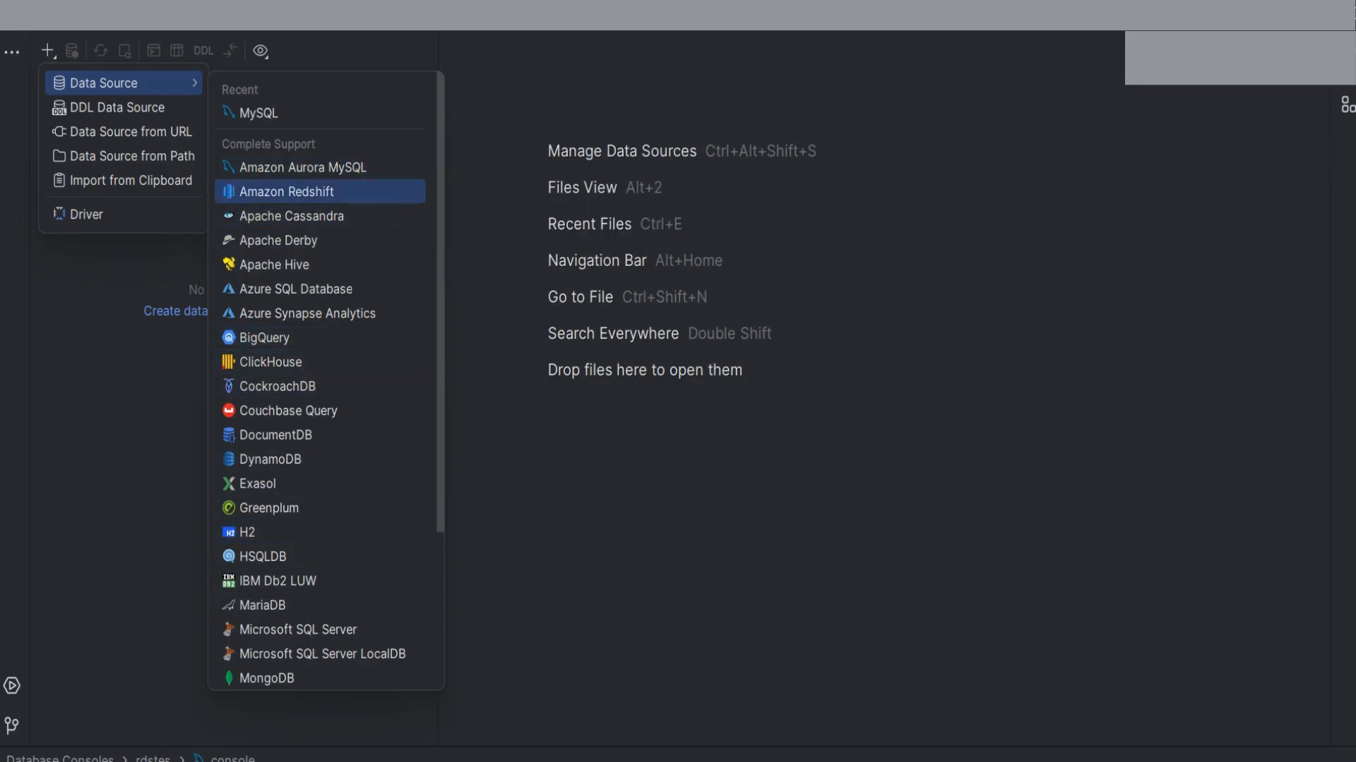
mouse_move(310, 113)
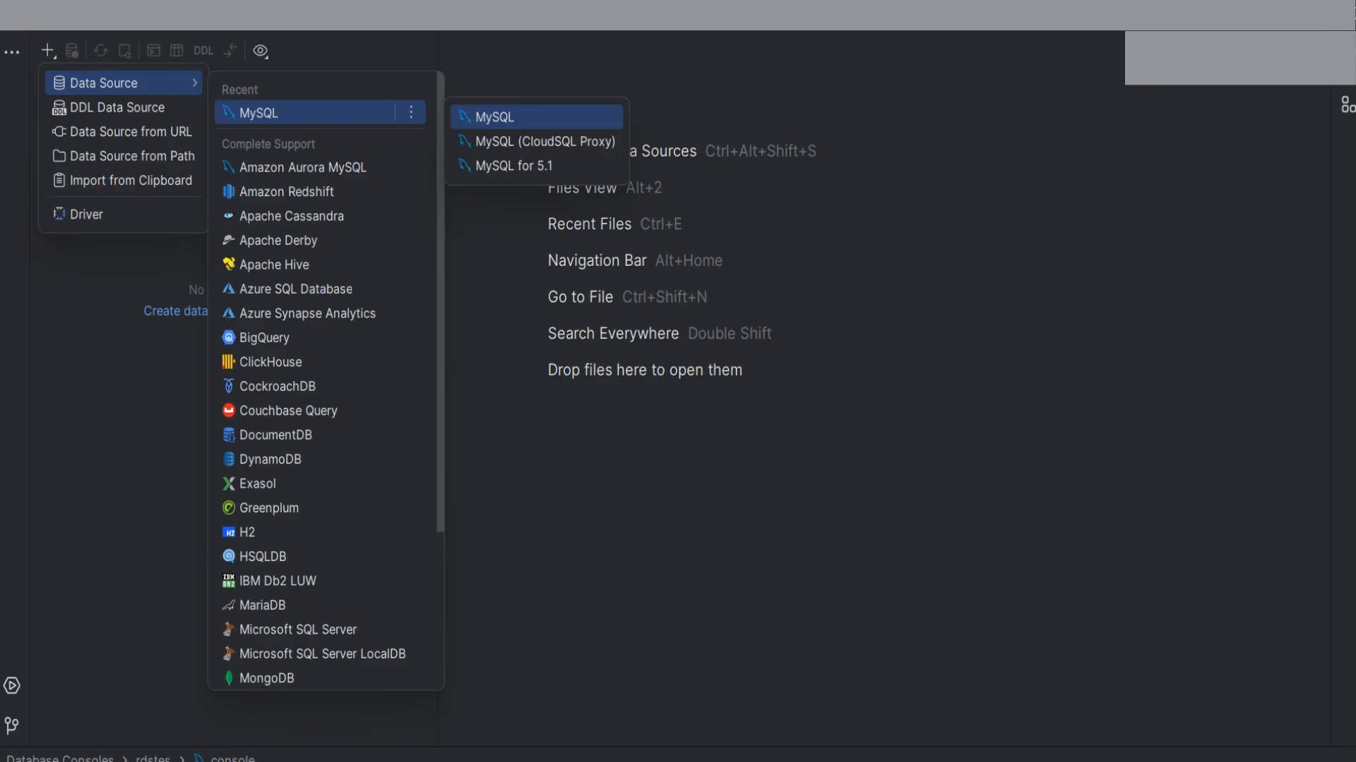
left_click(494, 117)
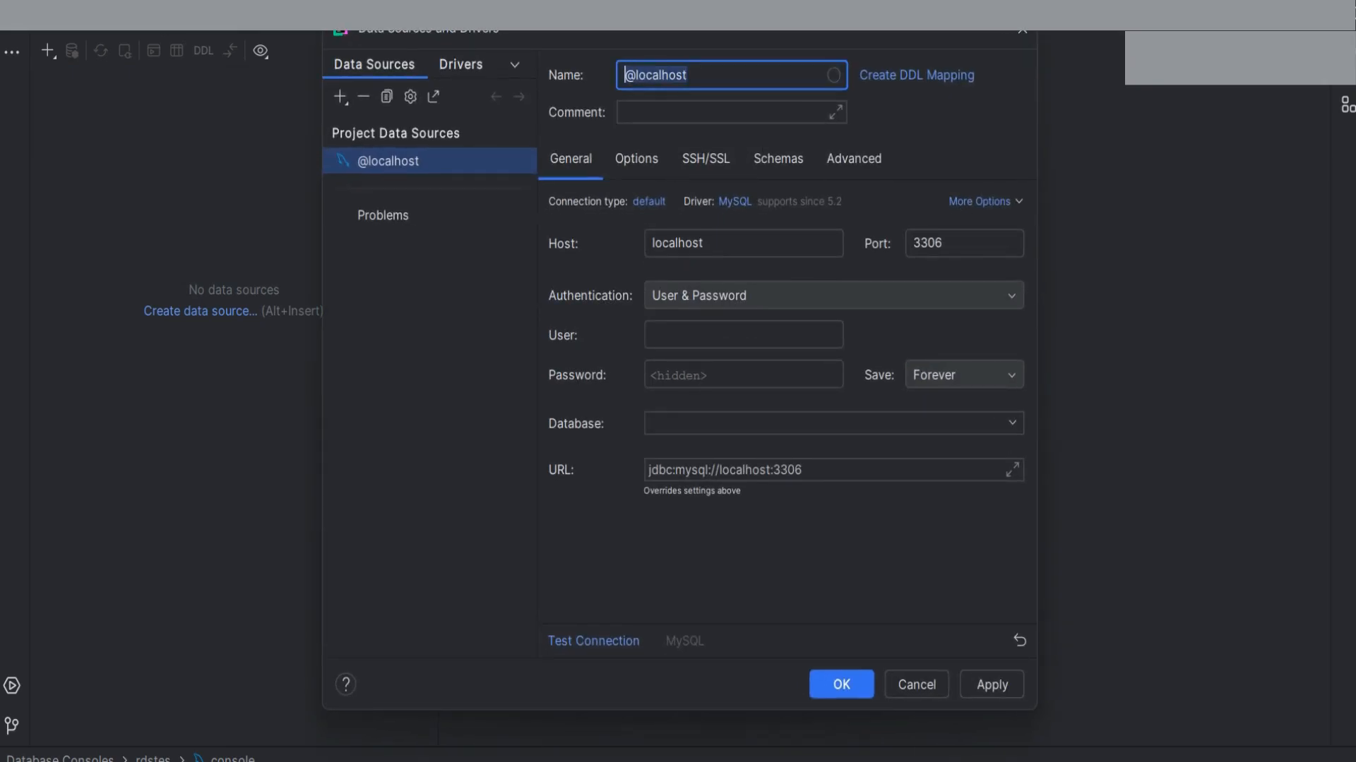
type("tes")
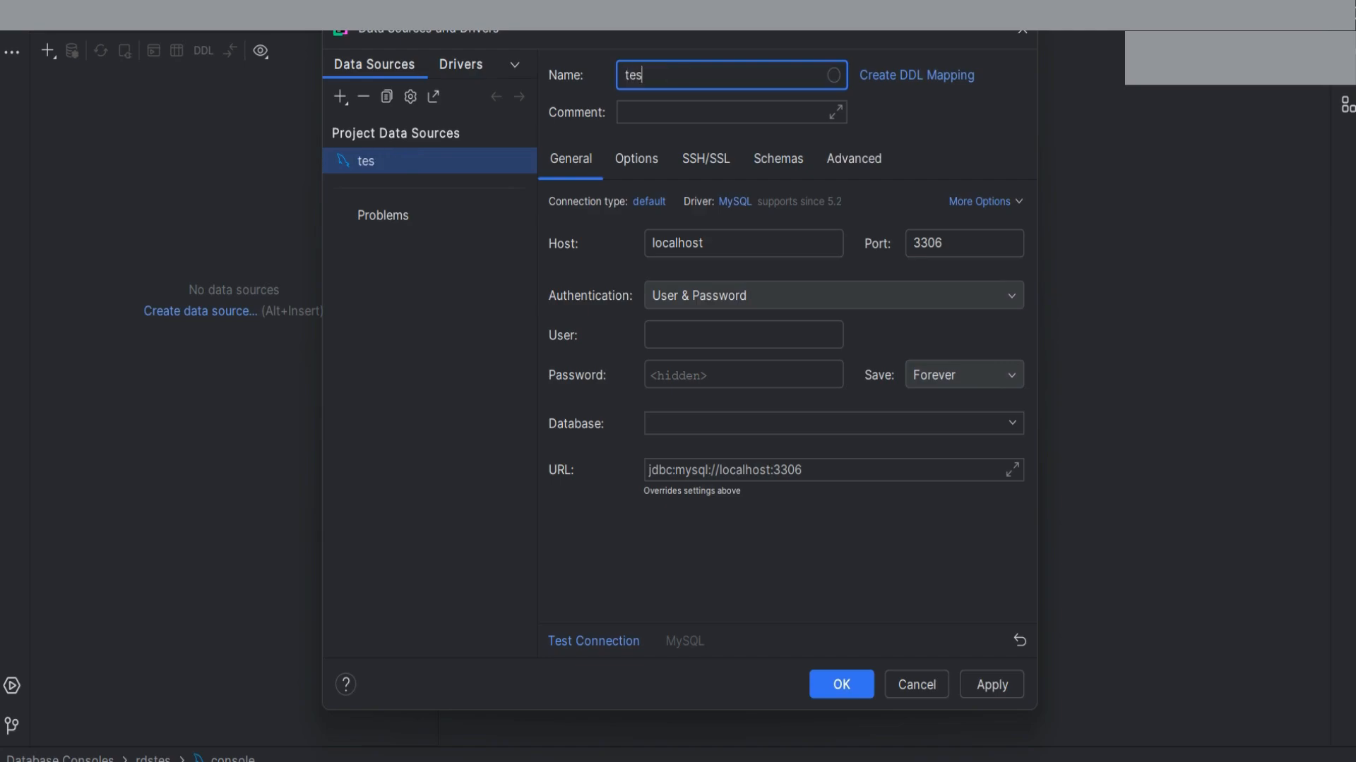
type("trds")
Copy the database-test endpoint from RDS and paste it as the testrds Host
mouse_move(878, 761)
left_click(878, 699)
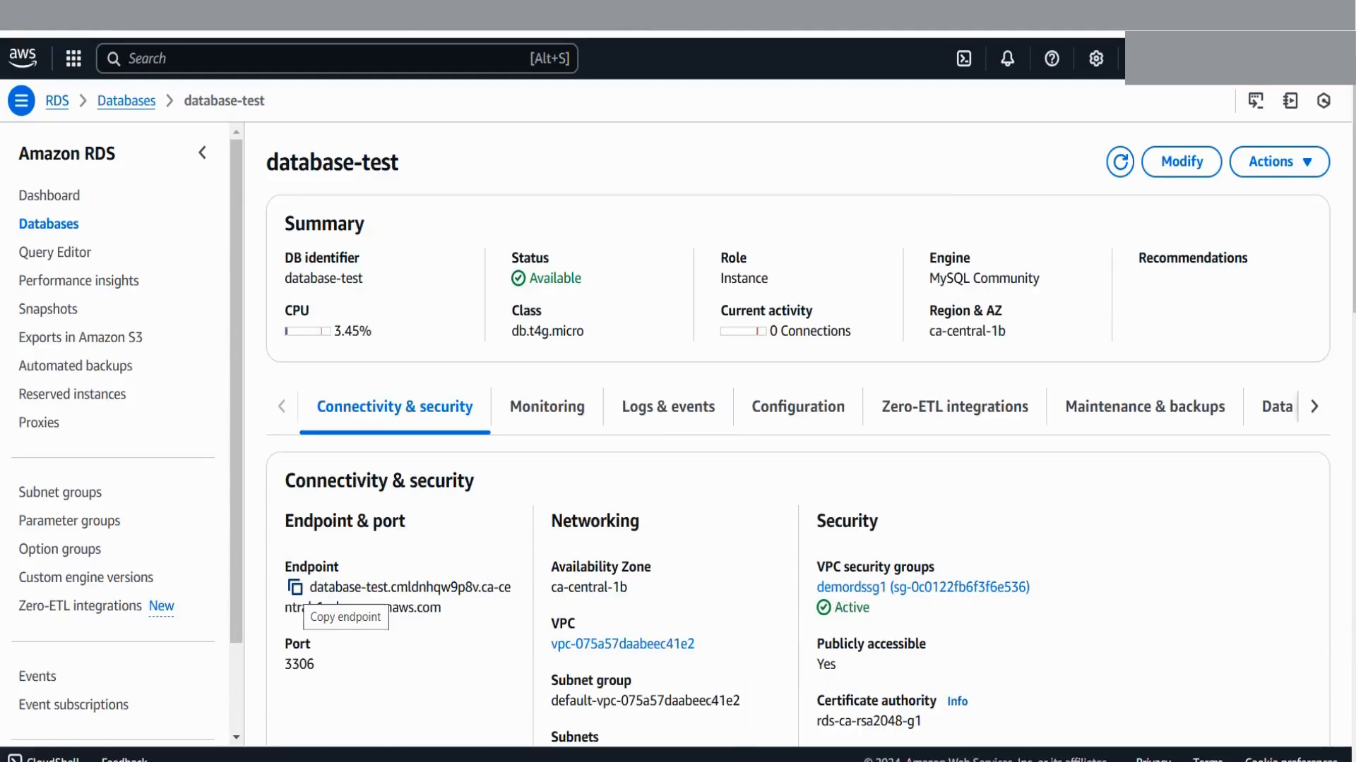
left_click(295, 587)
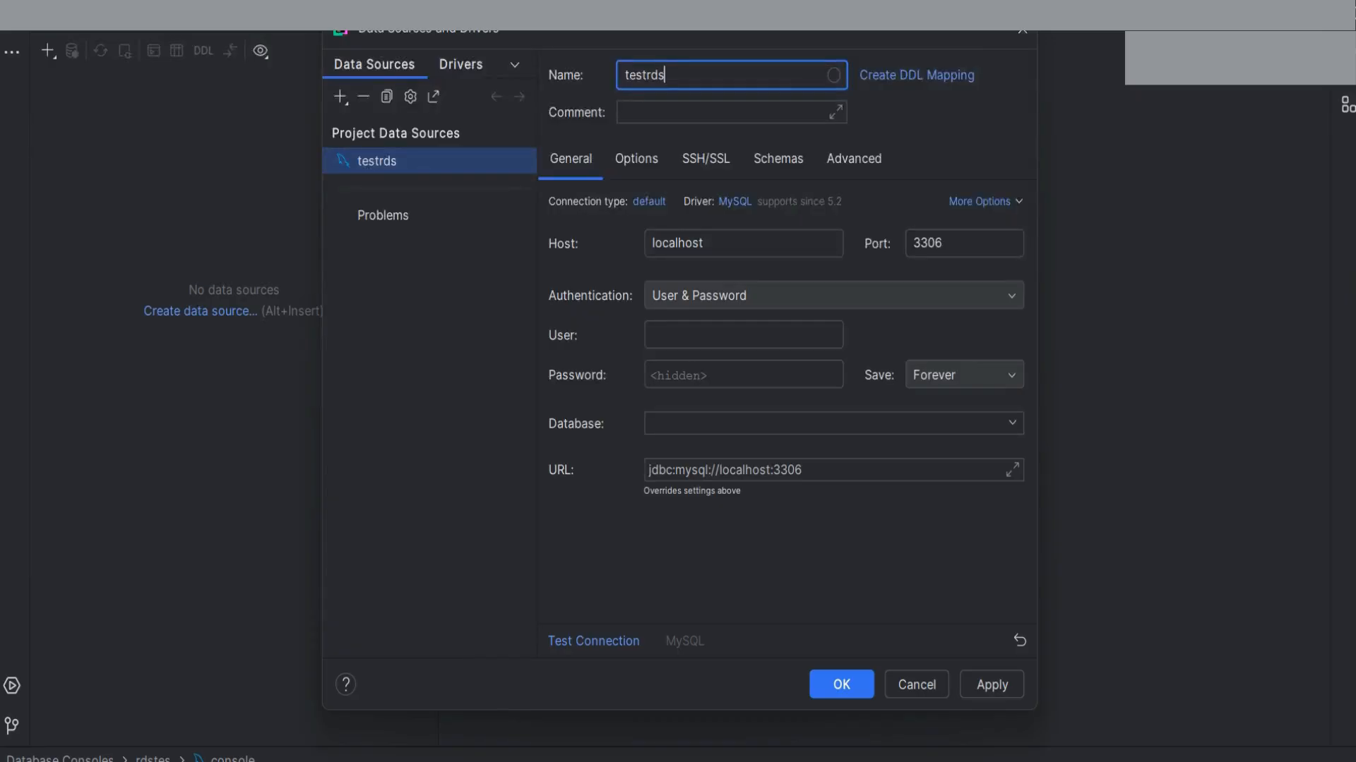
left_click_drag(708, 243, 648, 244)
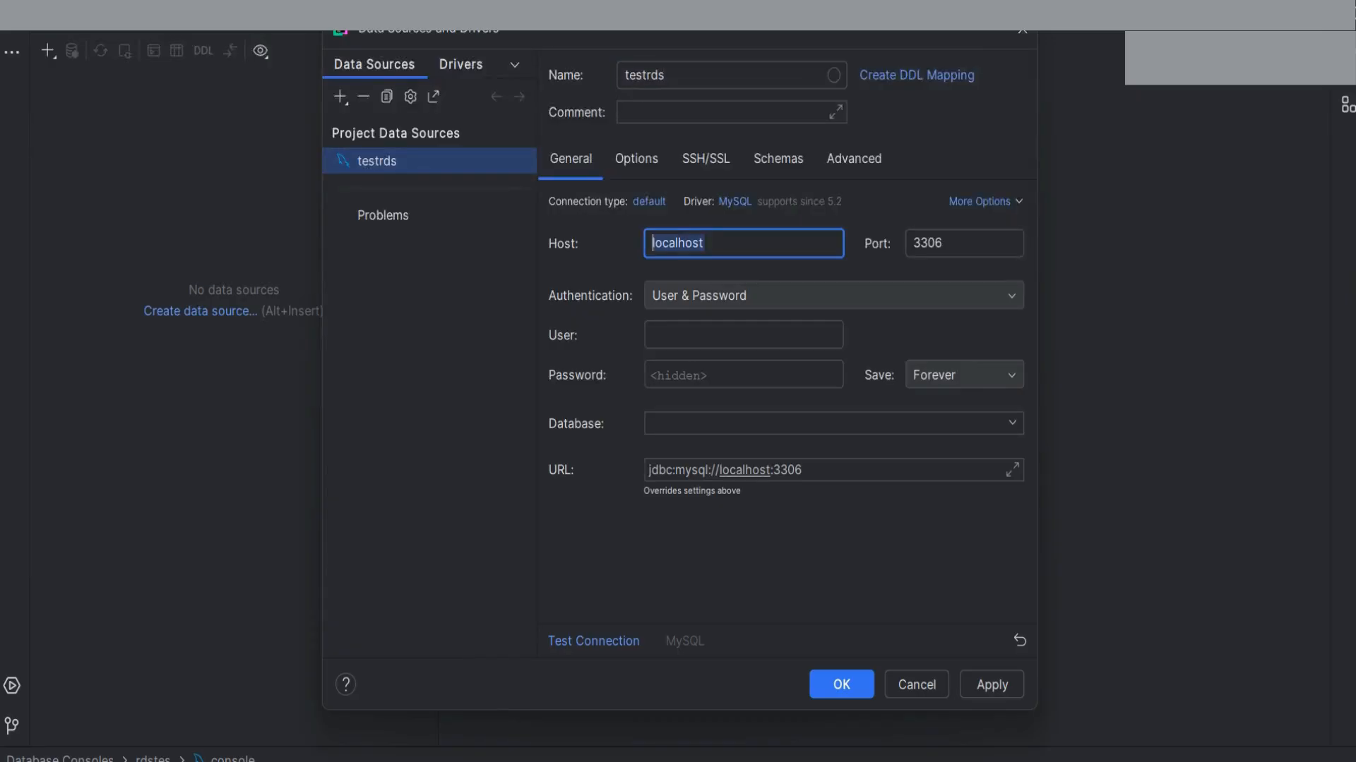
key("ctrl+v")
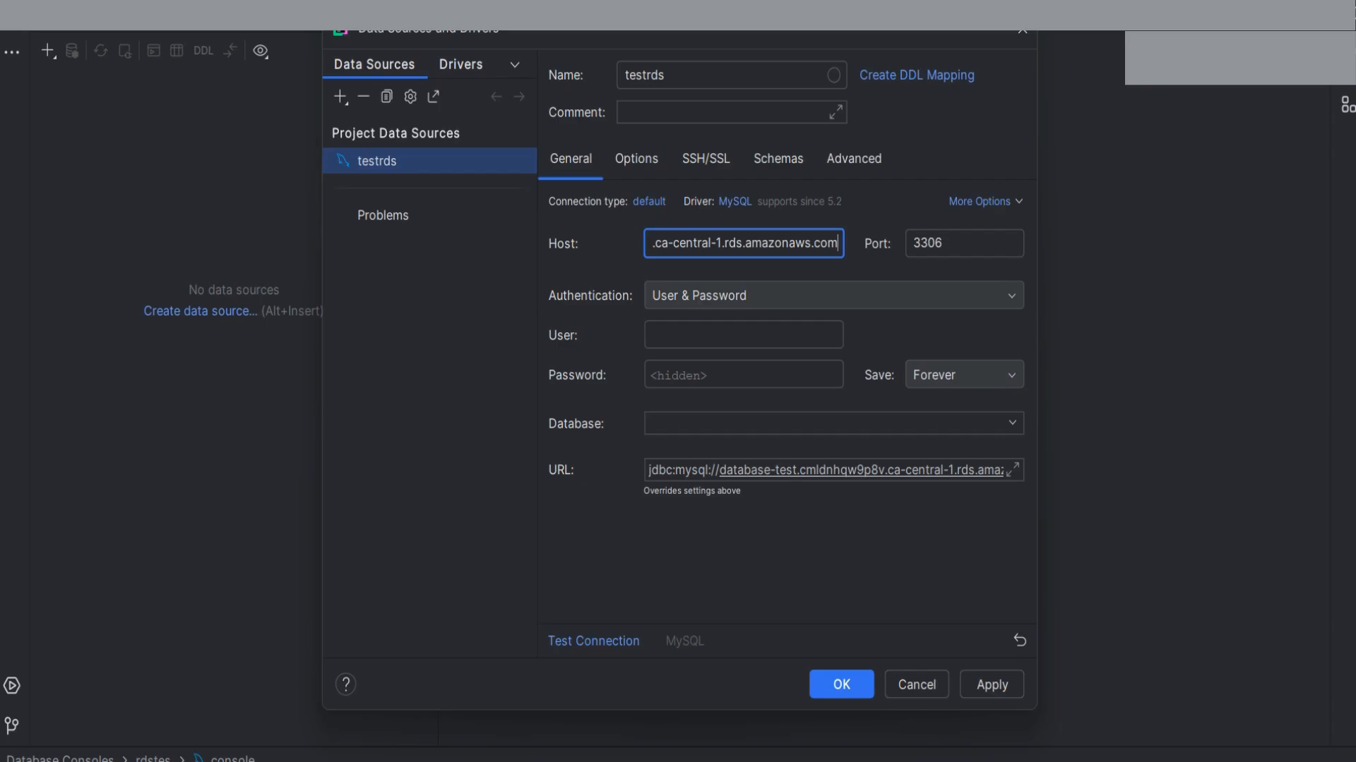
key("alt+Tab")
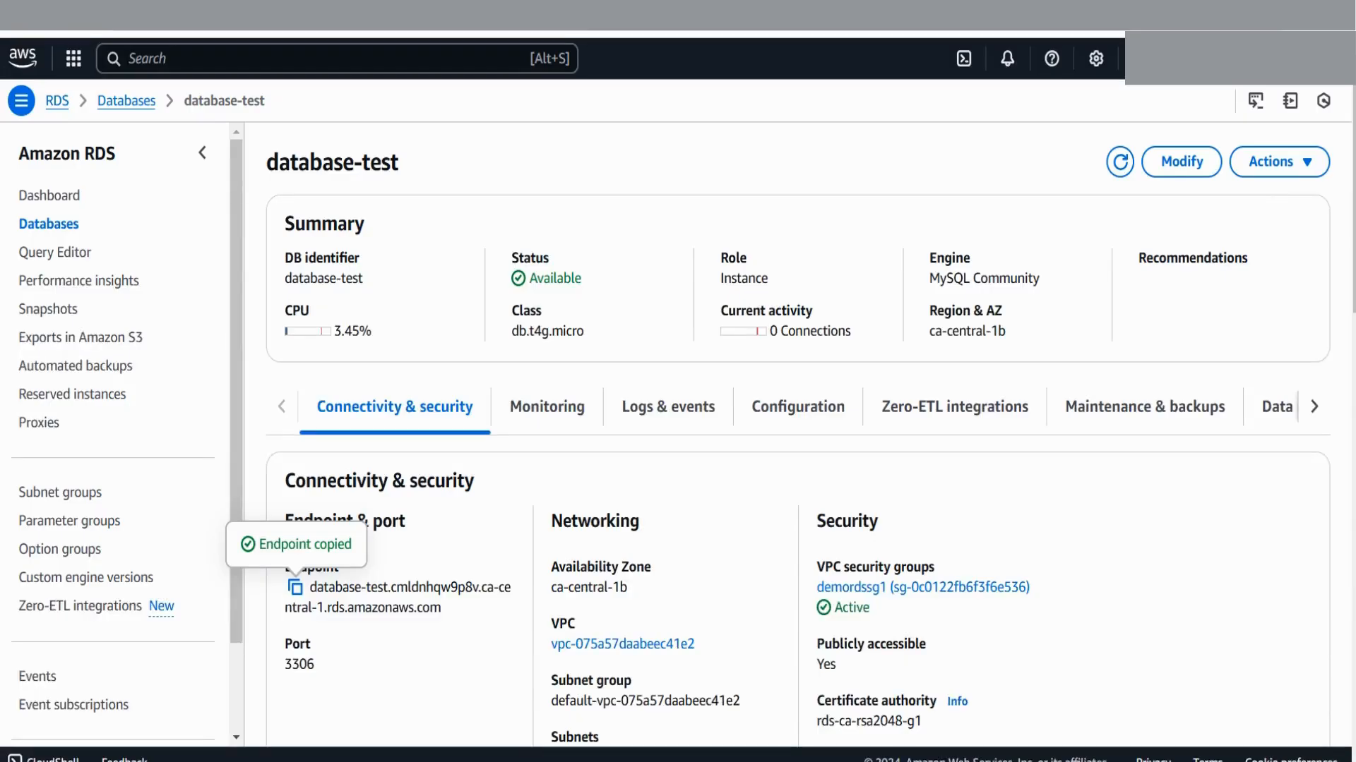
key("alt+Tab")
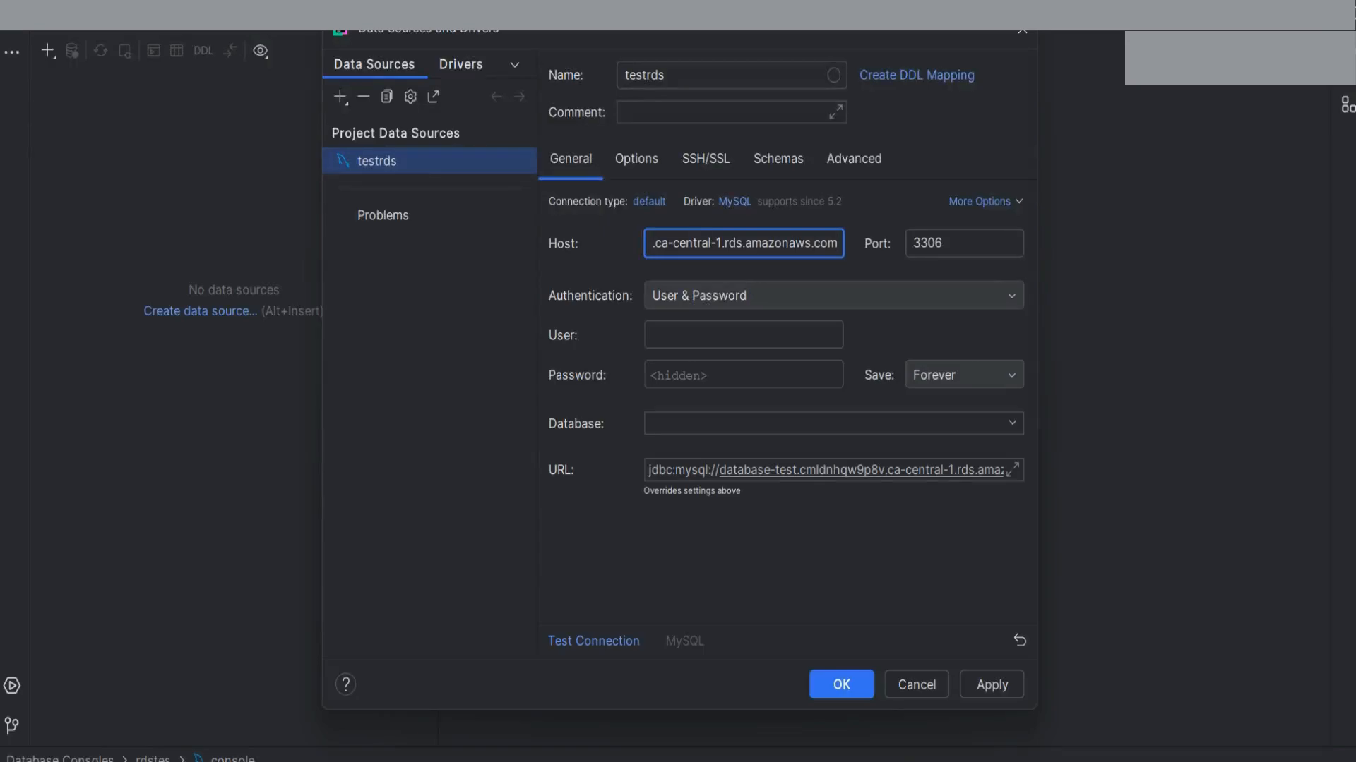
Set the user to admin and paste the master password into Password
left_click(744, 335)
type("ad")
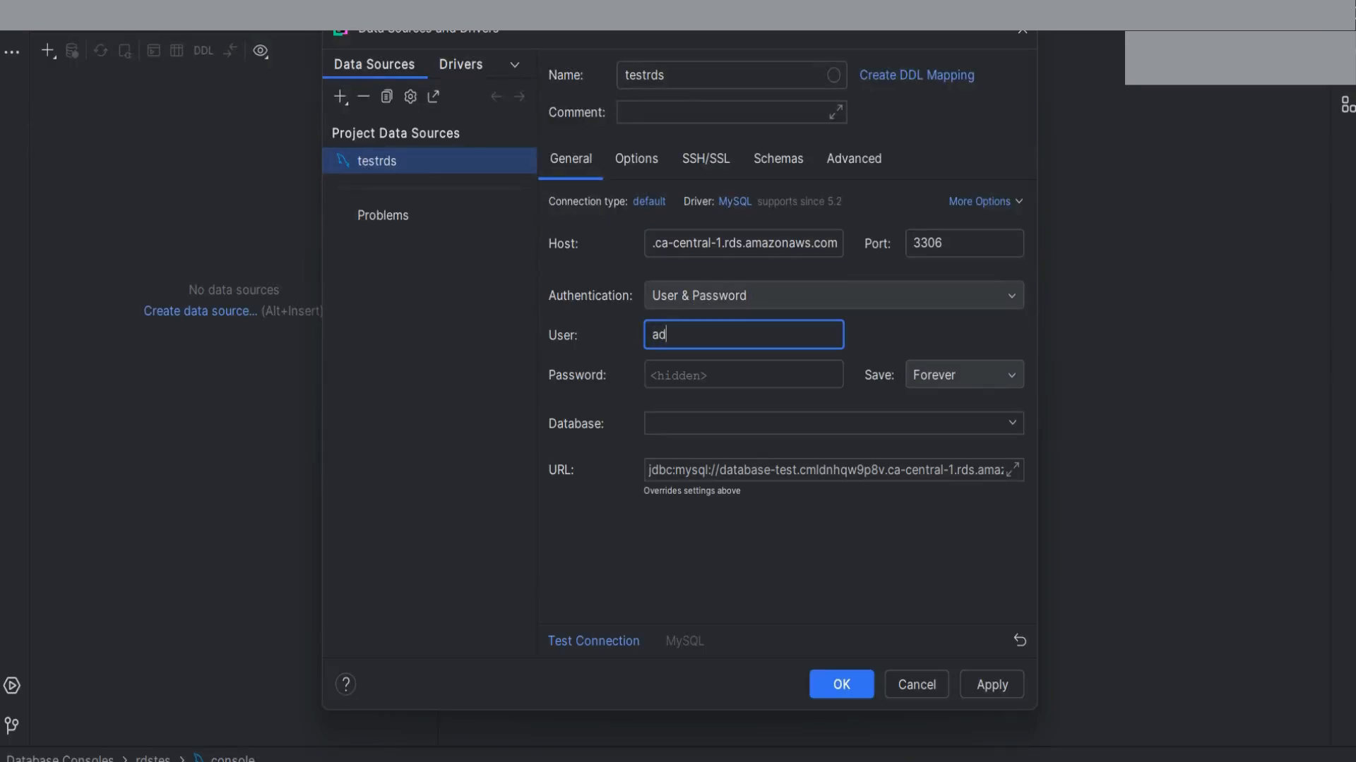
type("min")
left_click(743, 375)
key("alt+Tab")
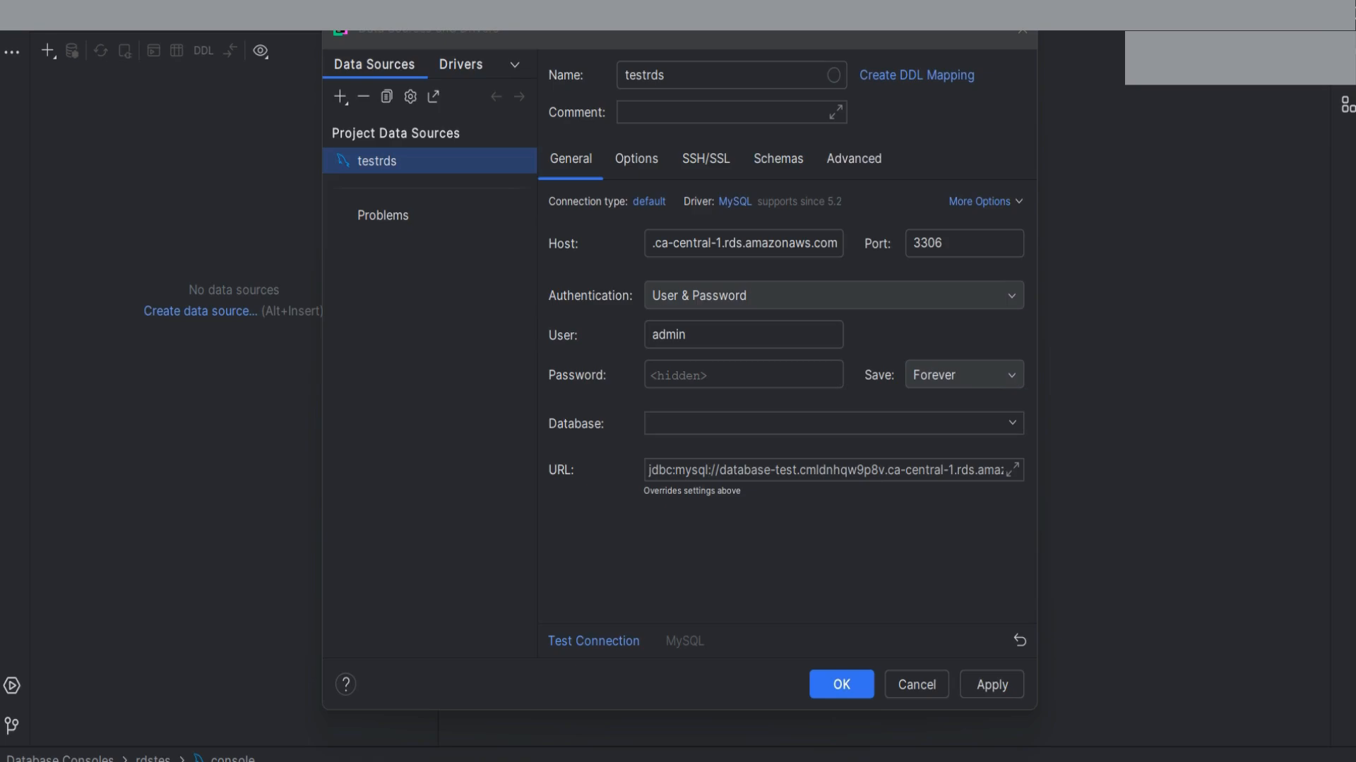
key("alt+Tab")
key("ctrl+v")
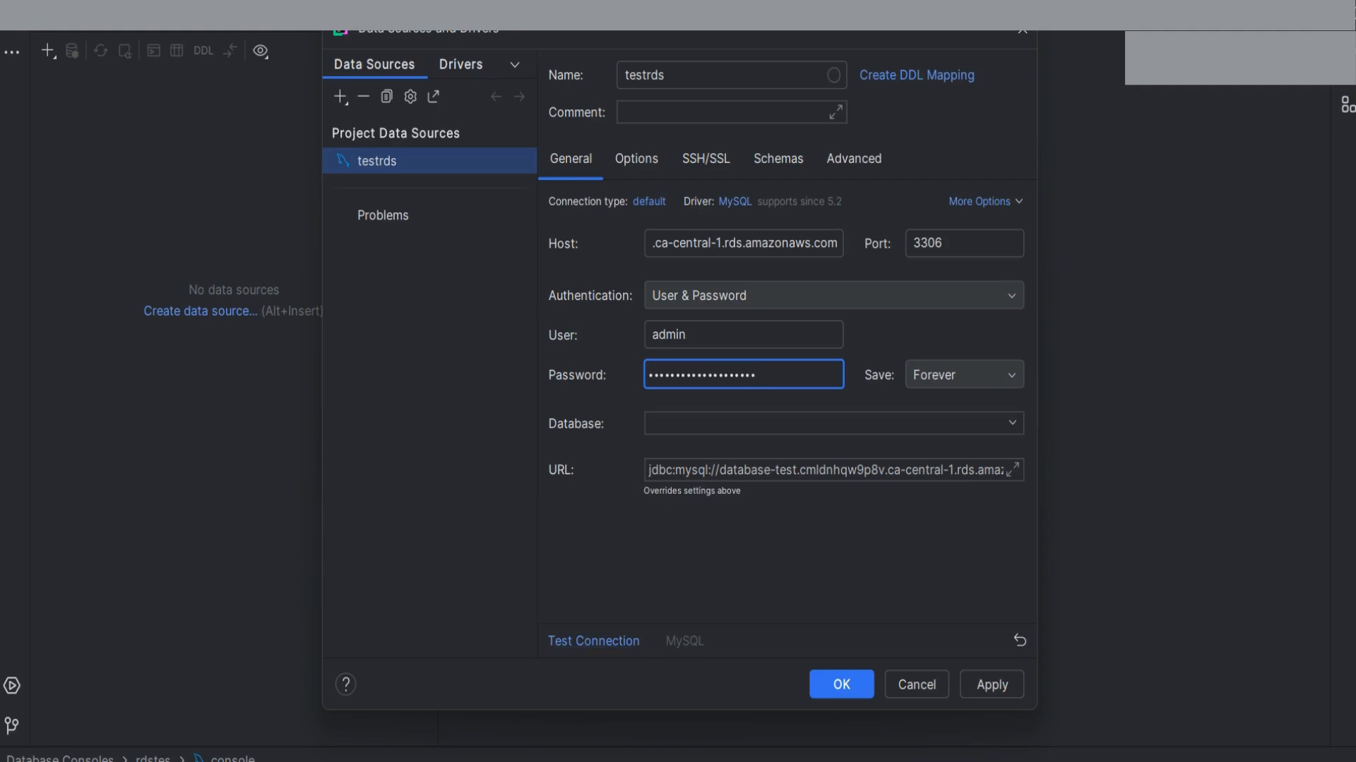
Verify testrds connects to MySQL 8.0.39, save the data source, and expand its node
left_click(593, 641)
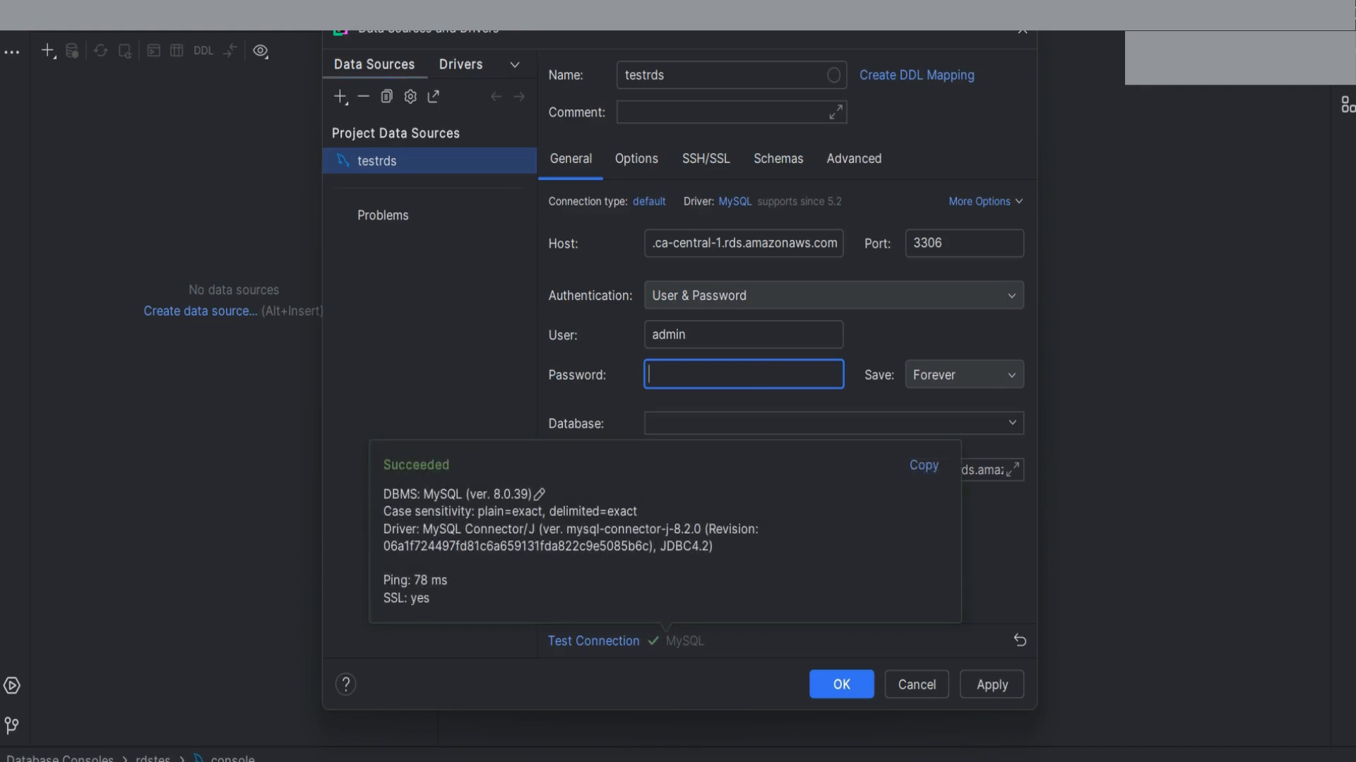
left_click(841, 684)
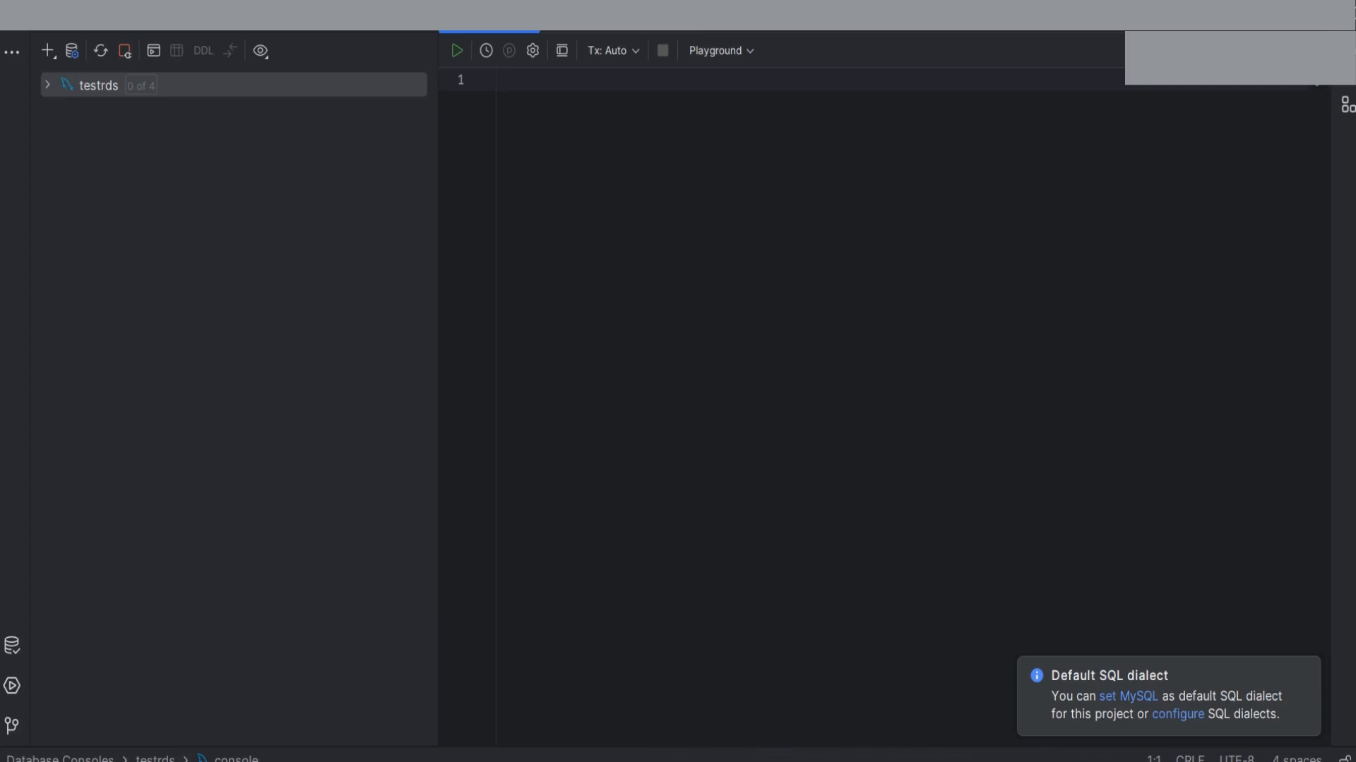
left_click(48, 84)
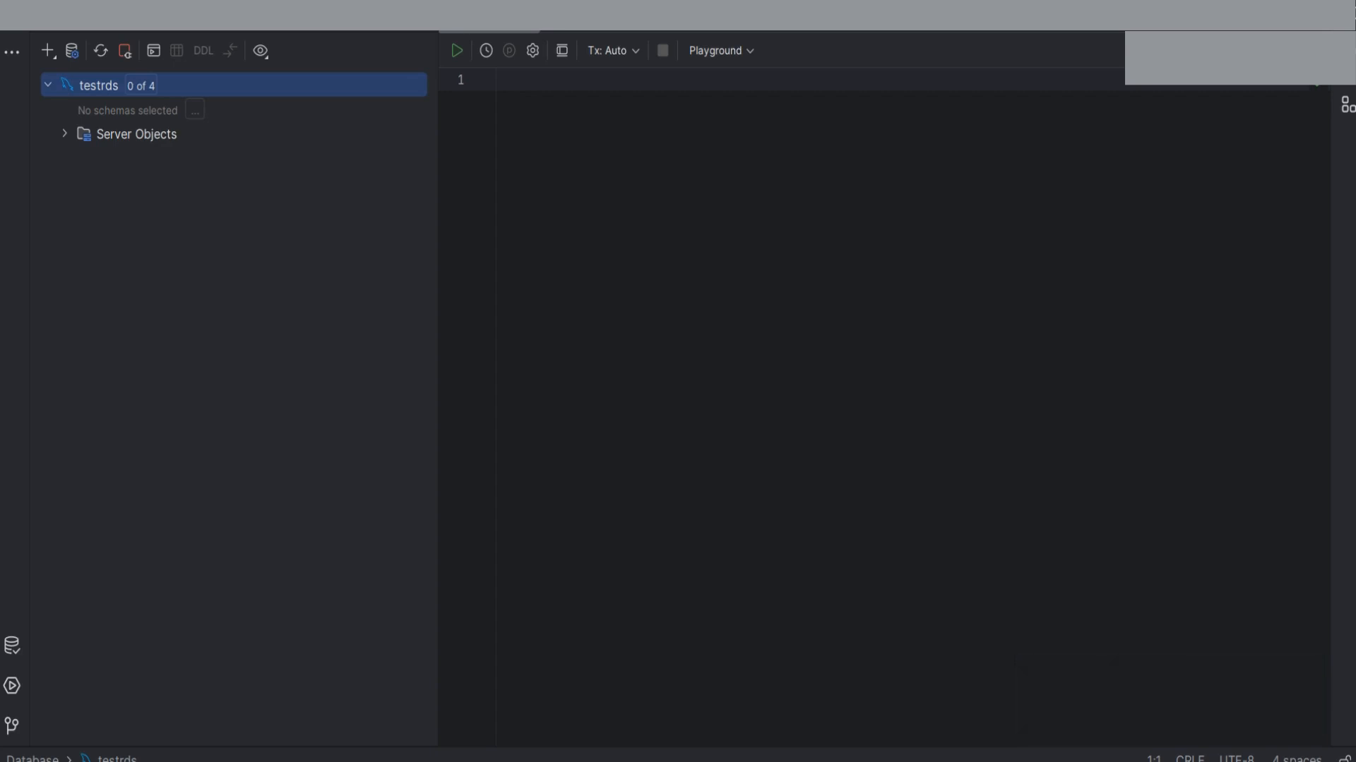
Run 'create database rdstest' on testrds to add the rdstest schema
left_click(500, 79)
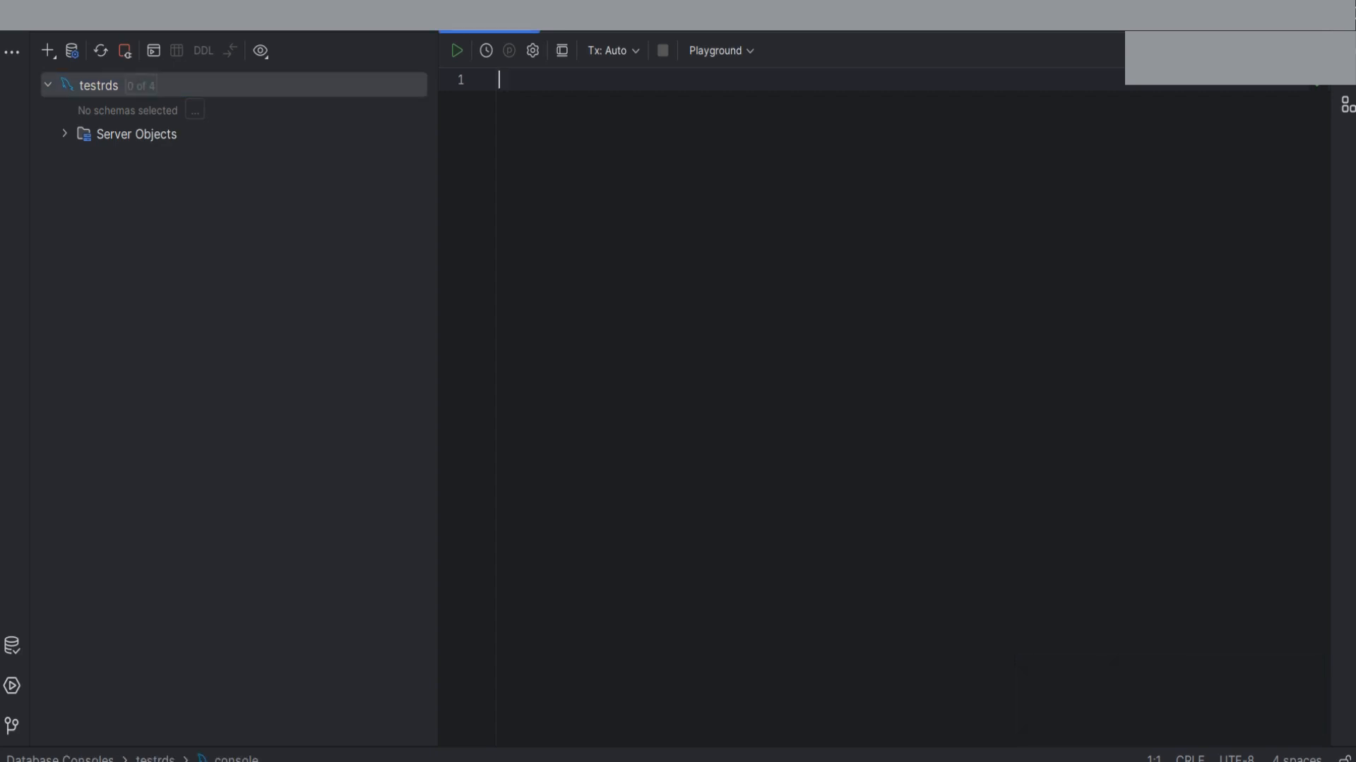
type("create ")
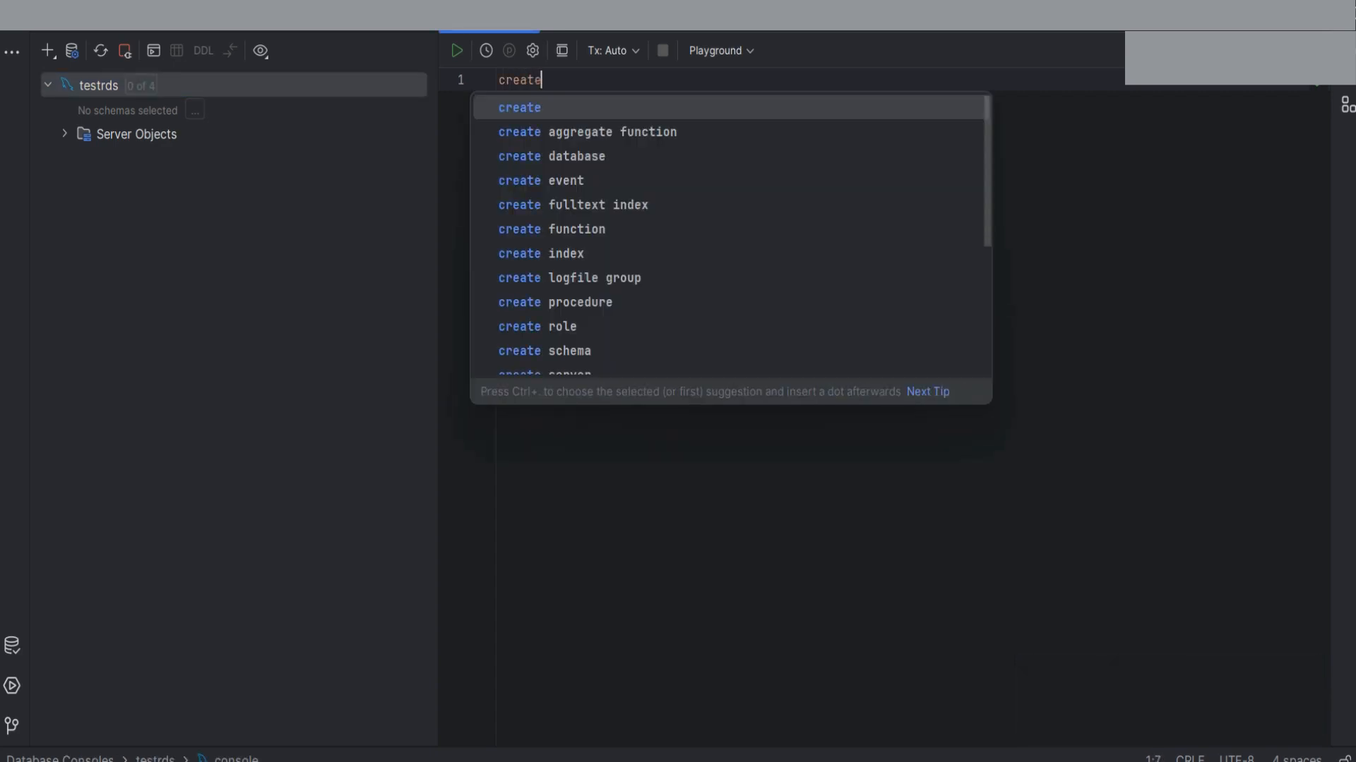
type("d")
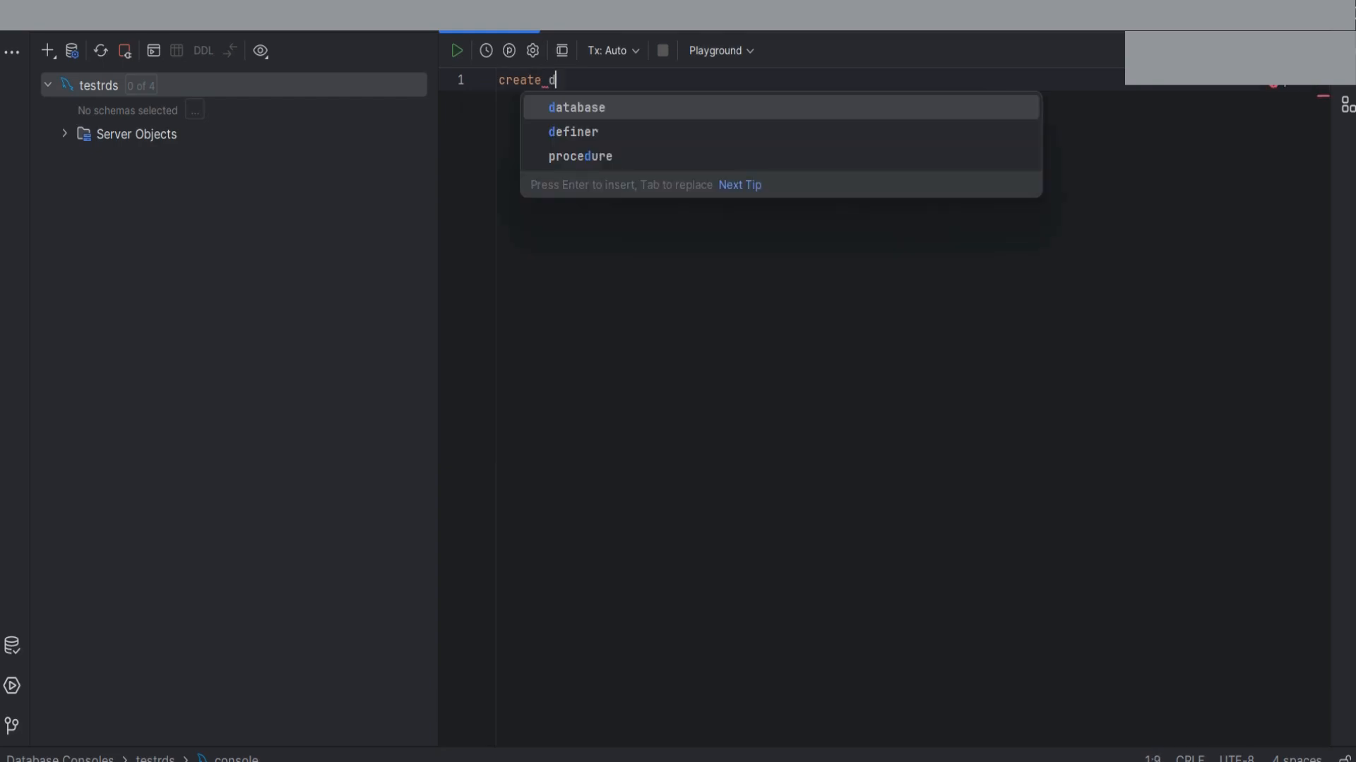
type("atabase ")
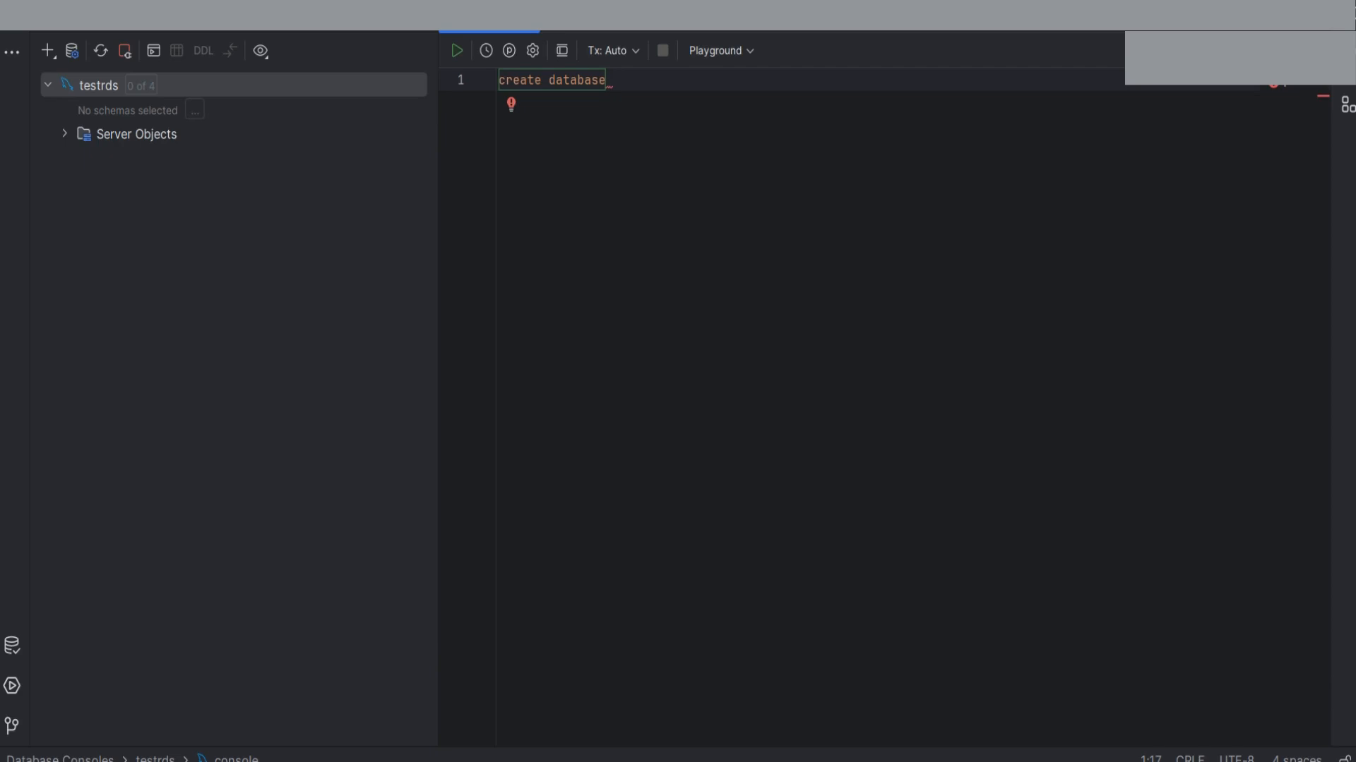
type("rdstes")
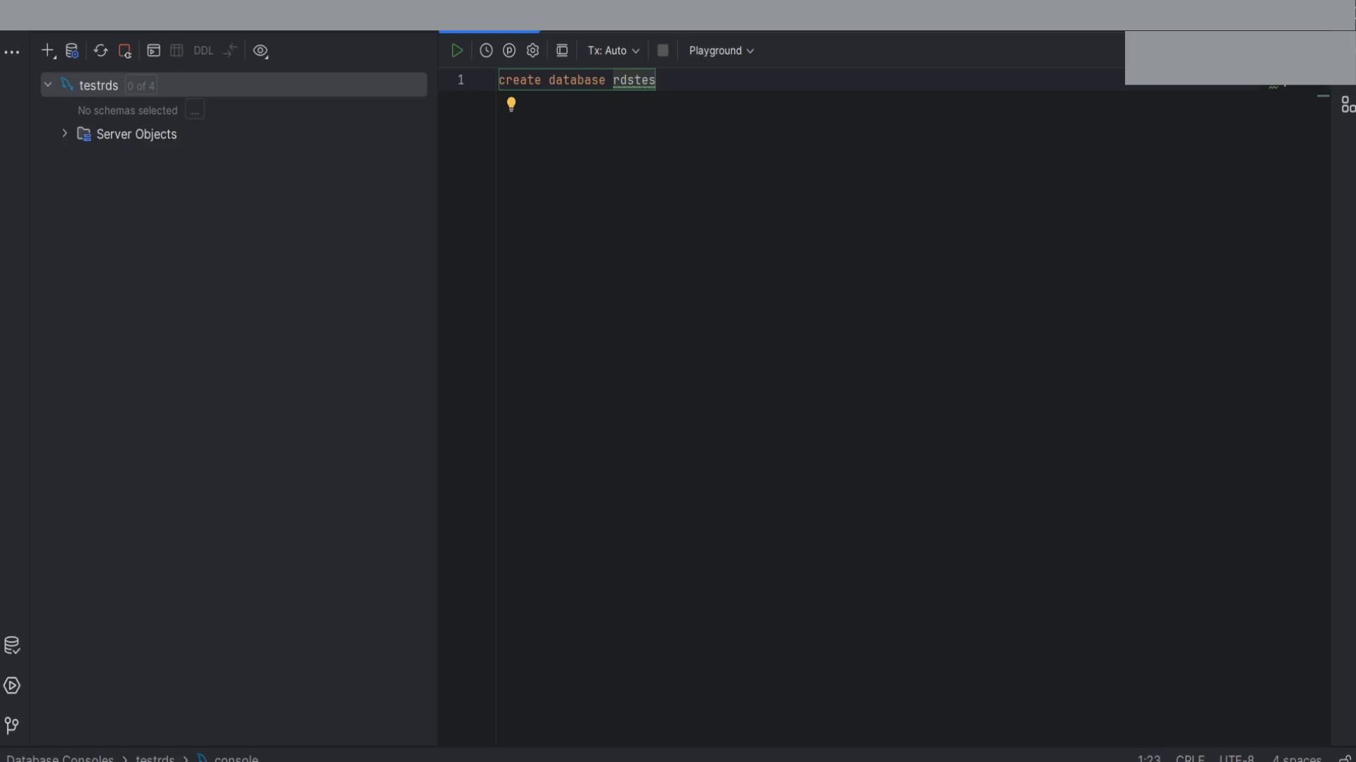
type("t")
key("shift+Home")
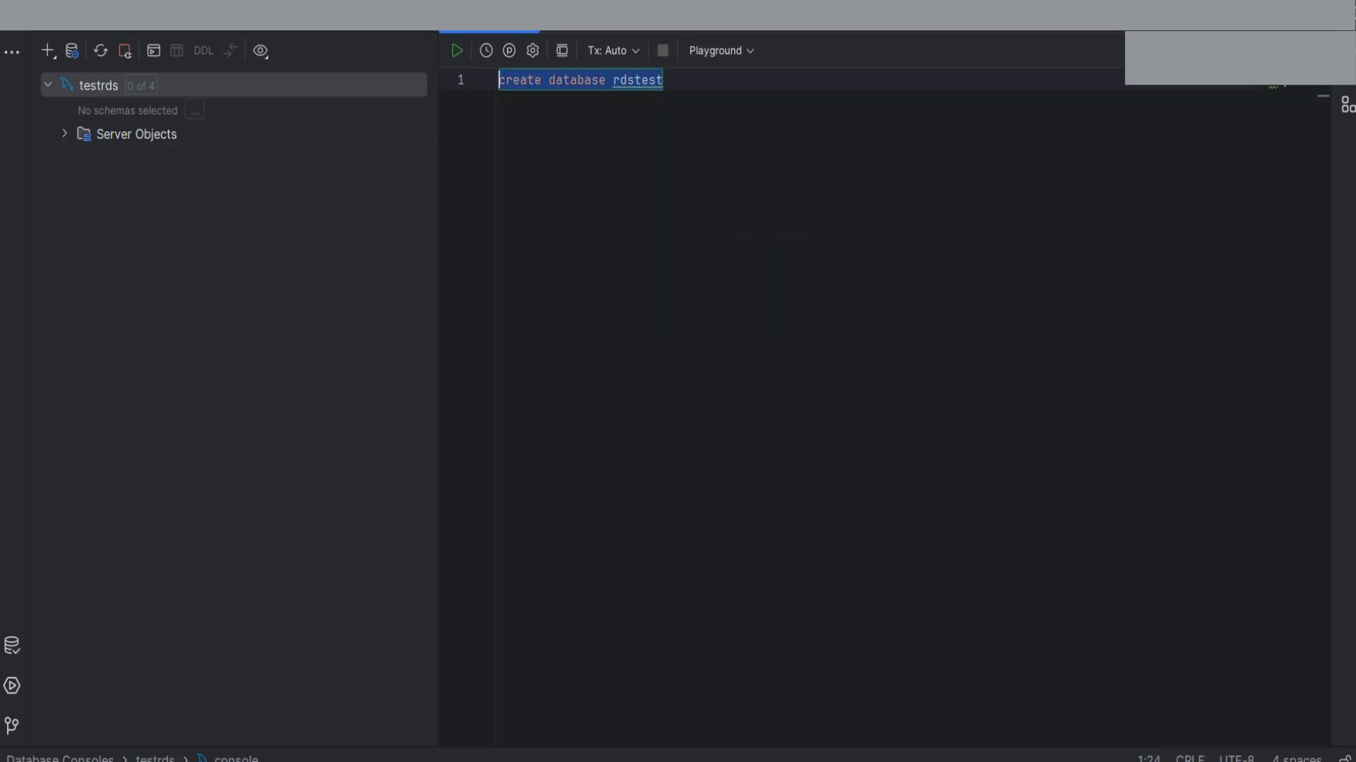
key("ctrl+Return")
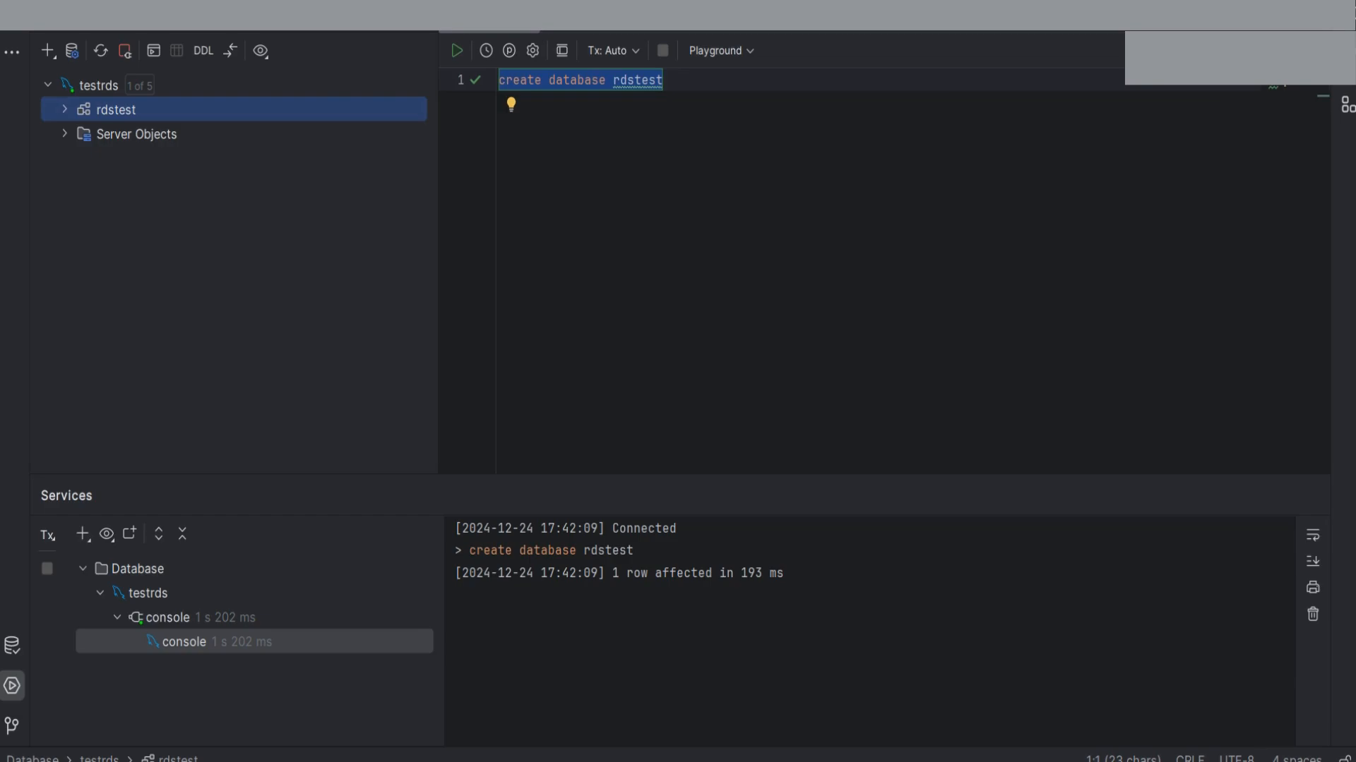
left_click(664, 80)
Paste a six-column CREATE TABLE Products statement below the first line
key("Return")
key("Return")
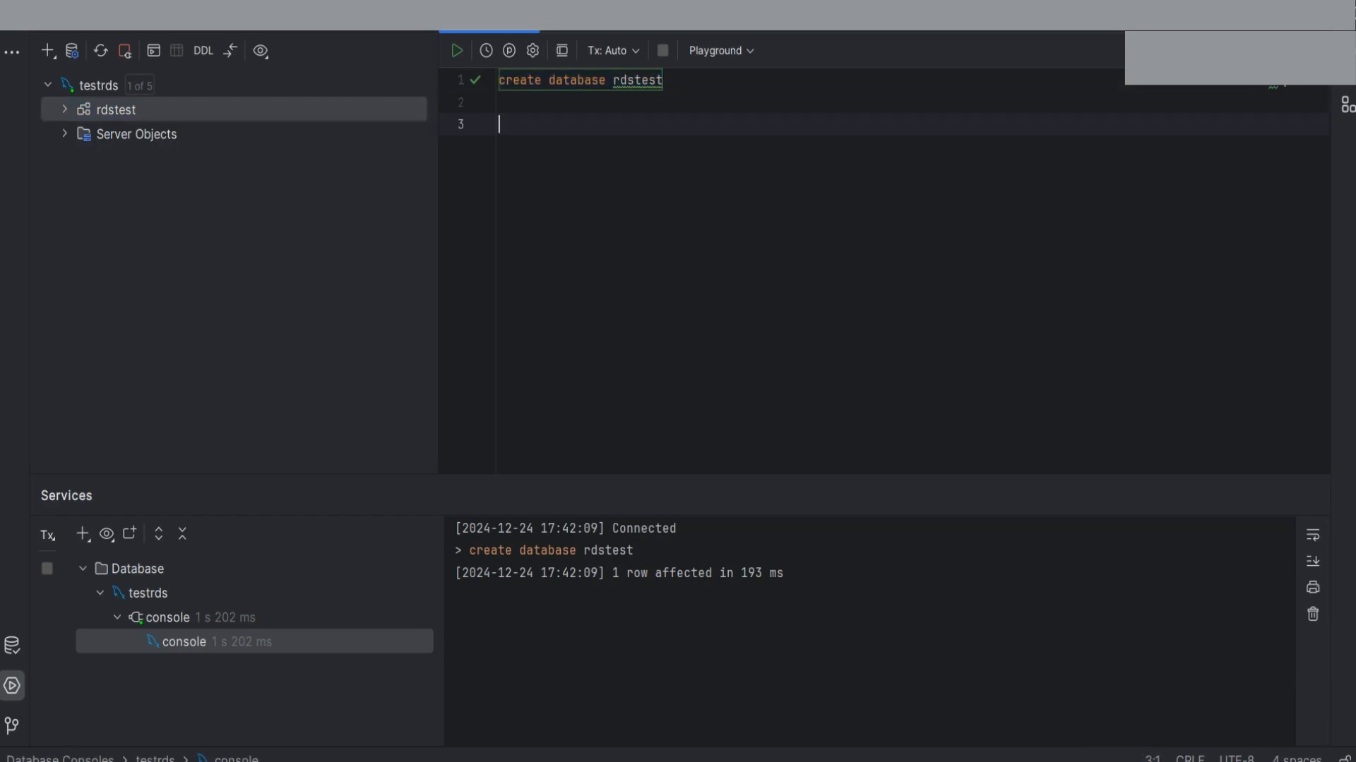
mouse_move(660, 79)
type("CREATE TABLE Products ( ProductID INT AUTO_INCREMENT PRIMARY KEY, ProductName VARCHAR(100), Category VARCHAR(50), Price DECIMAL(10, 2), StockQuantity INT, CreatedDate DATE );")
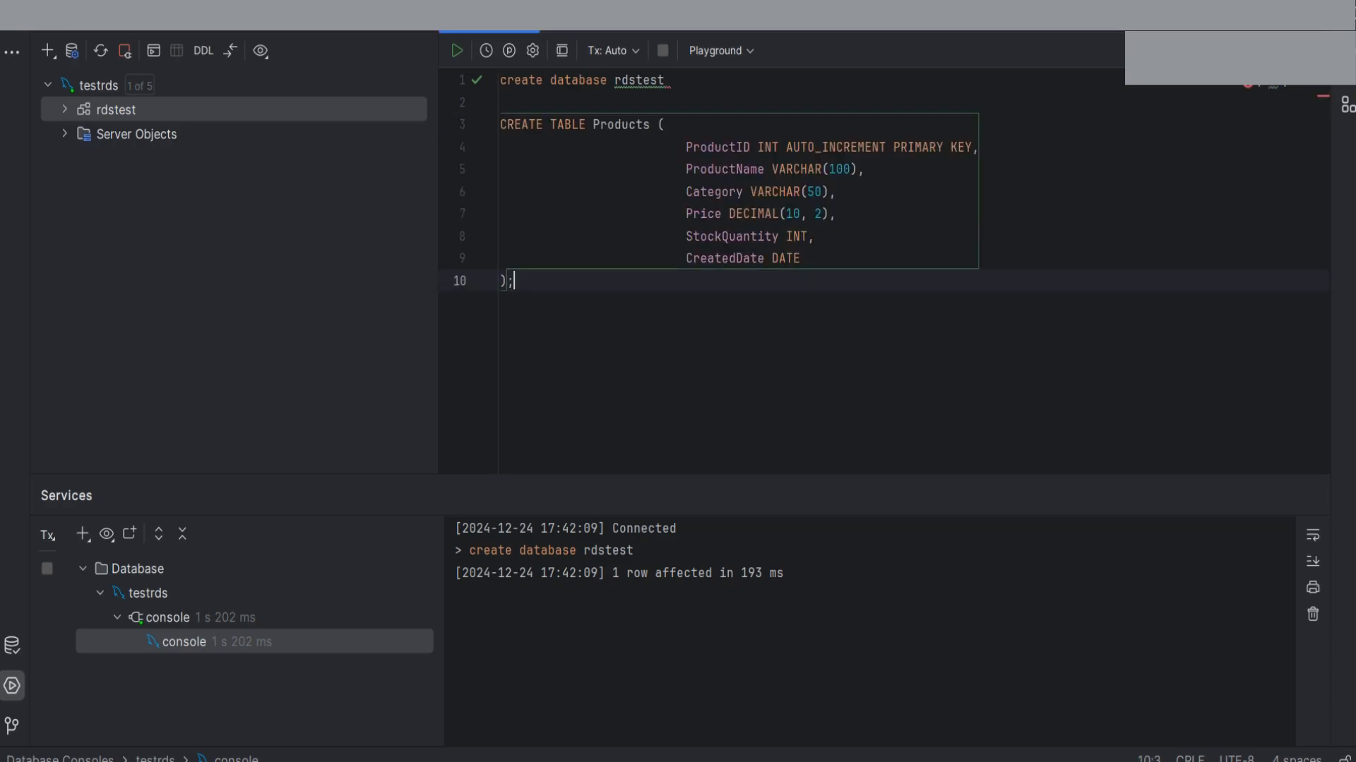
left_click_drag(512, 281, 500, 124)
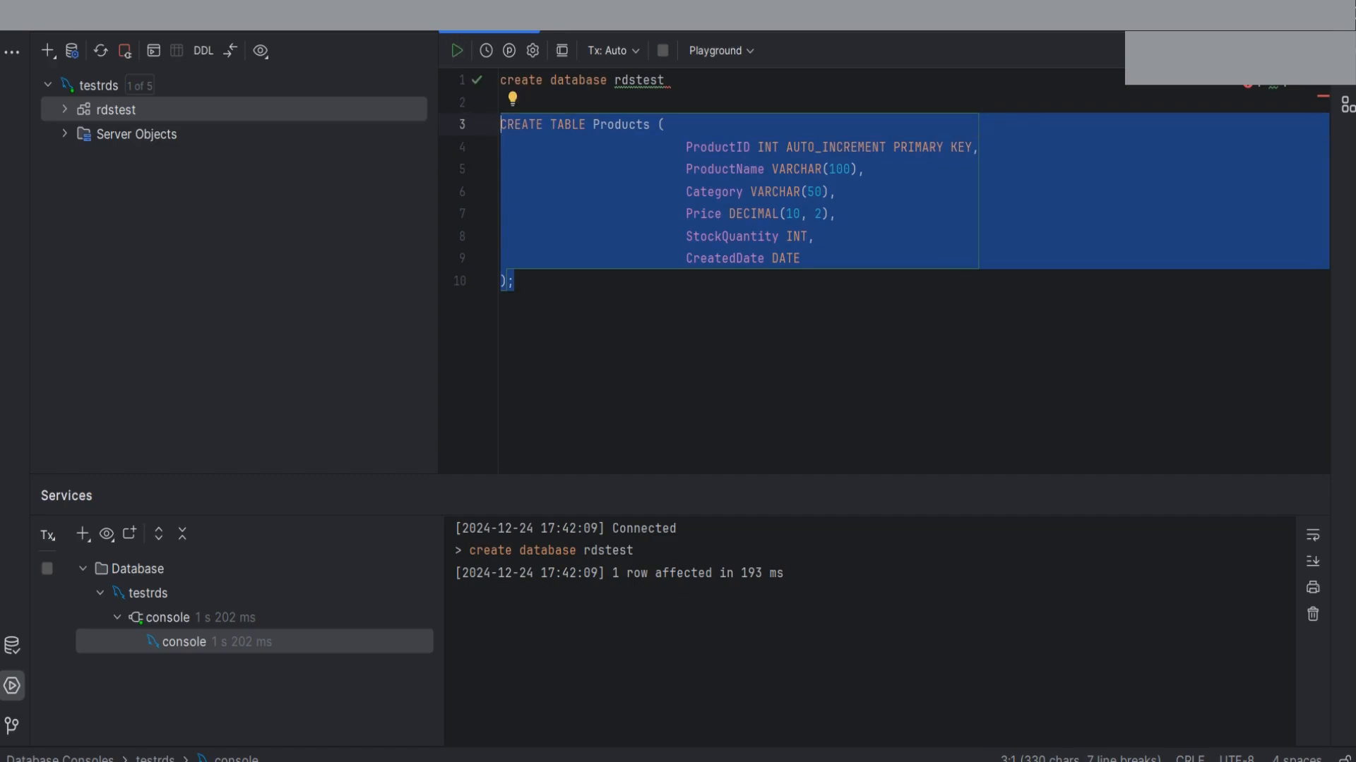
Insert a 'use rdstest' line above the CREATE TABLE statement using autocomplete
left_click(667, 80)
key("alt+Return")
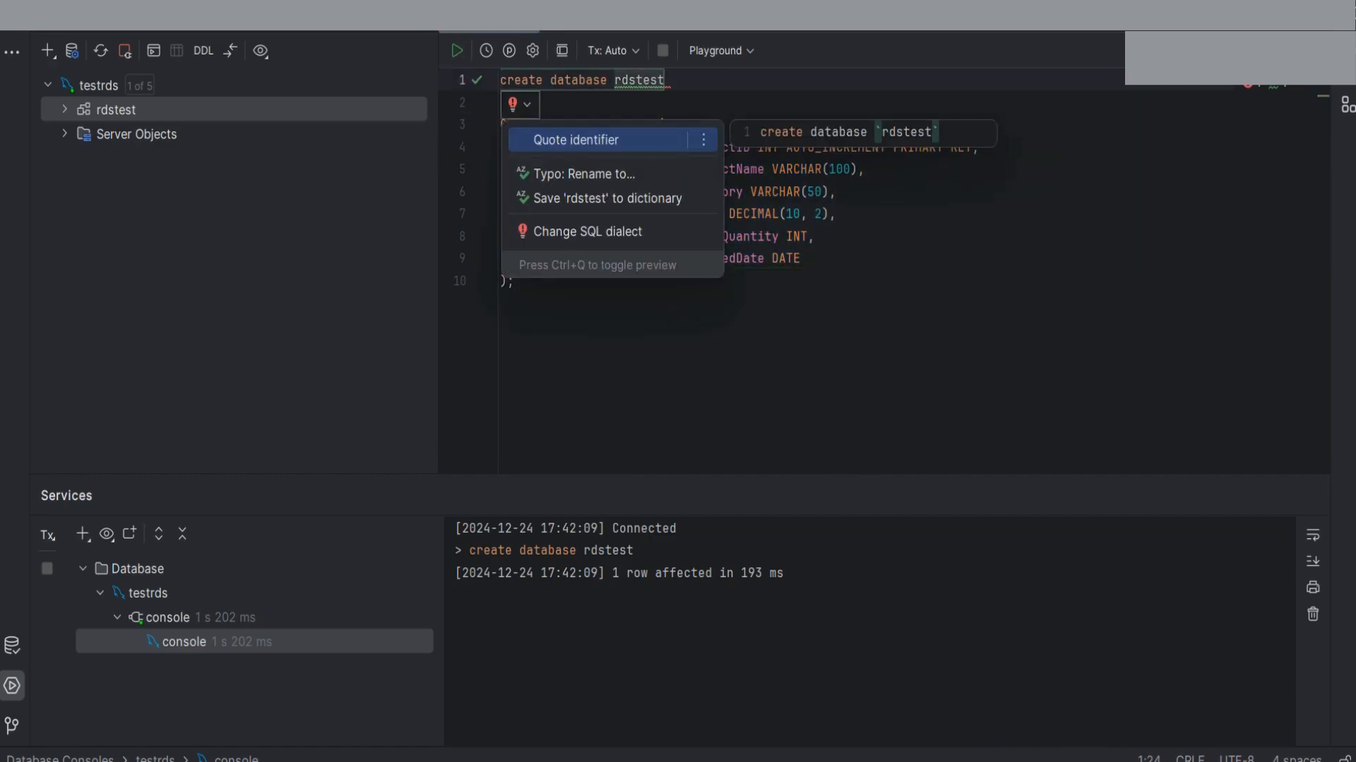
left_click(501, 102)
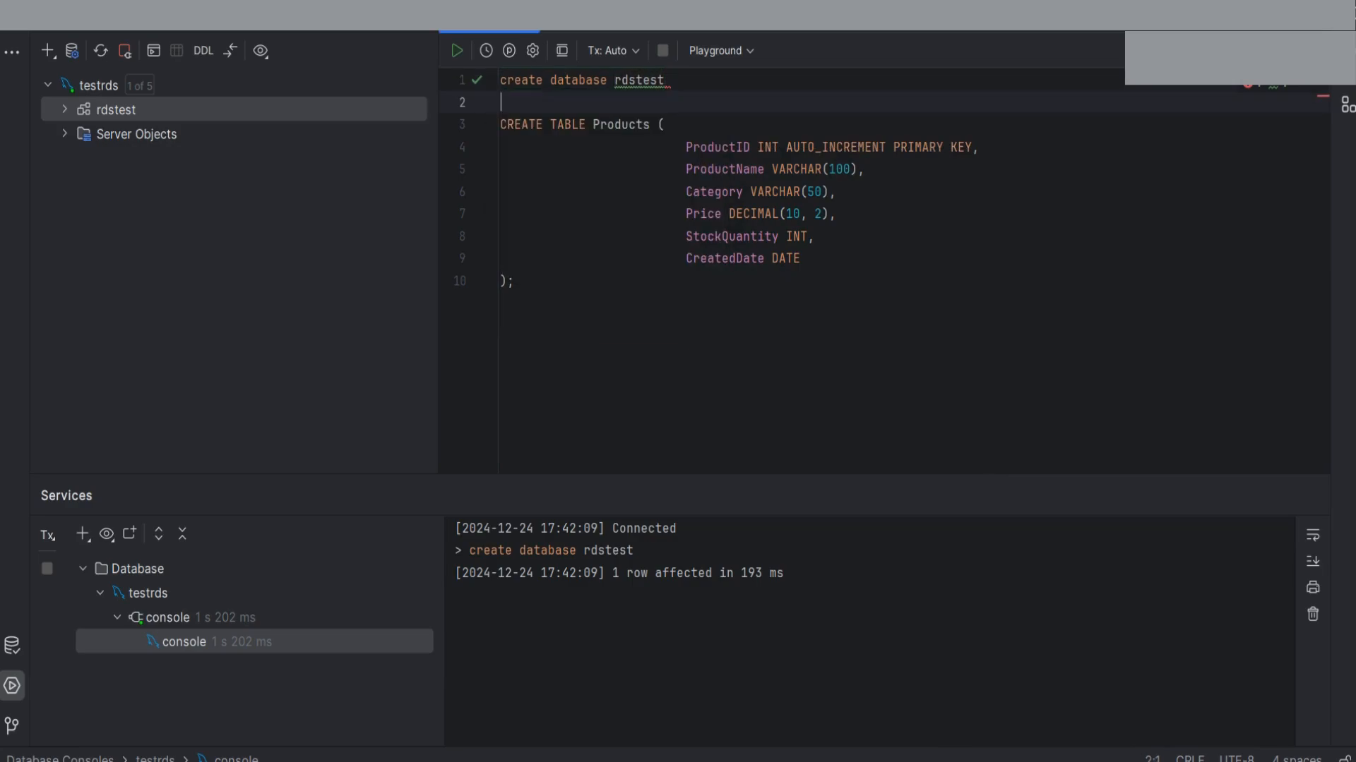
key("Return")
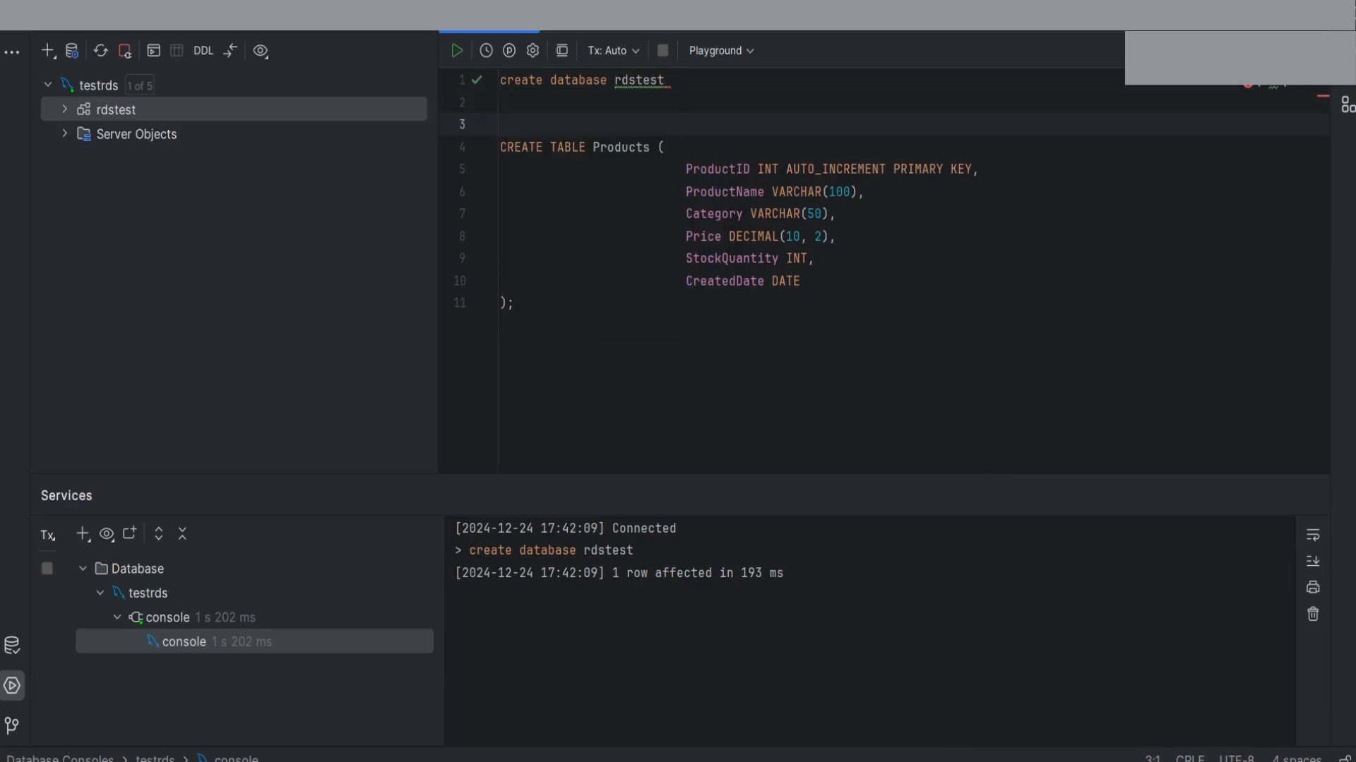
type("use ")
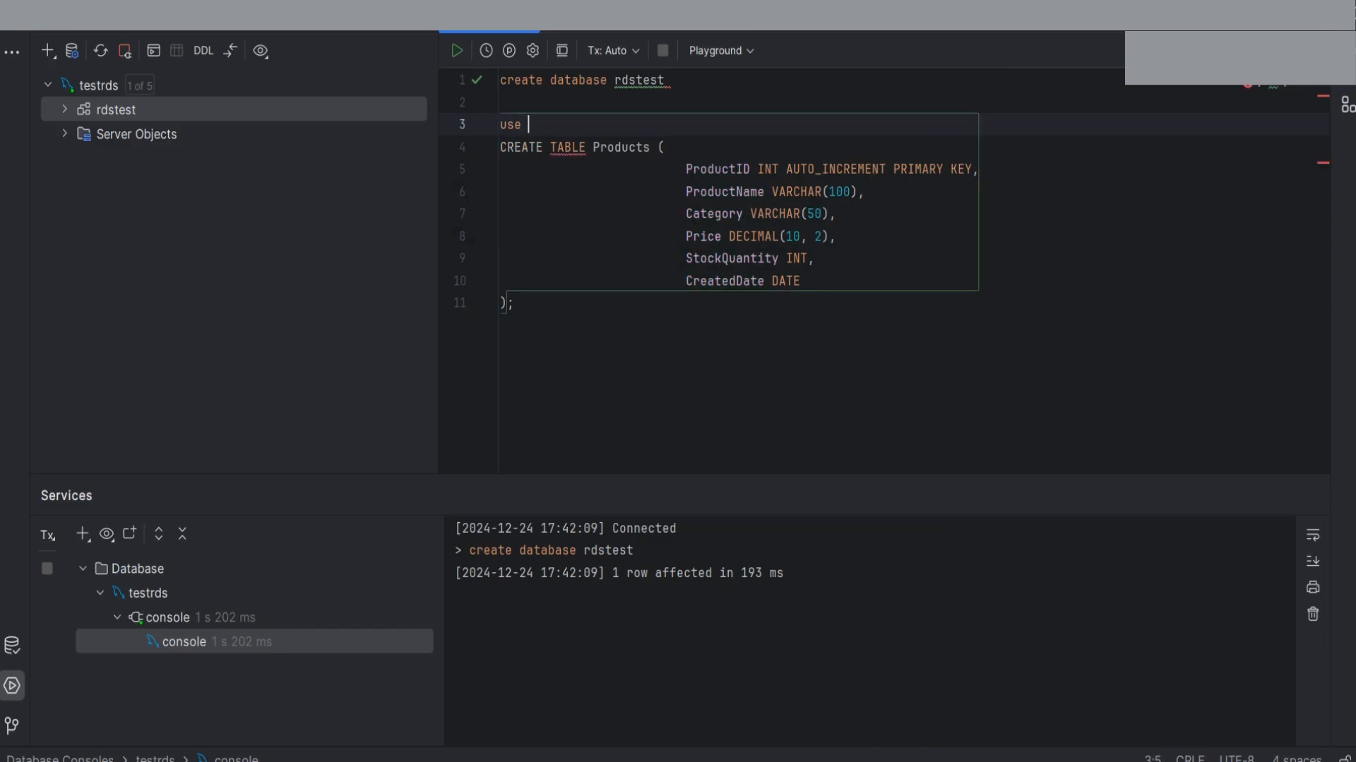
type("rds")
type("te")
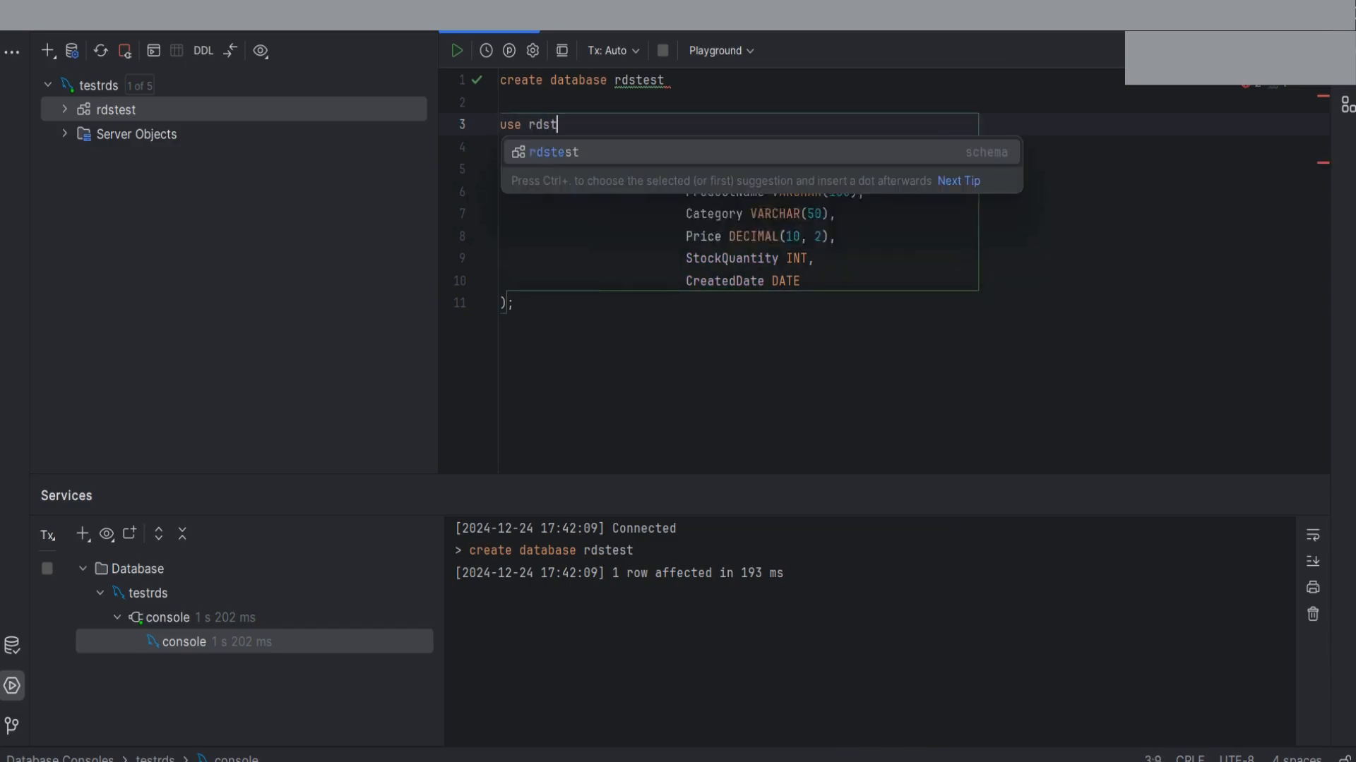
key("Return")
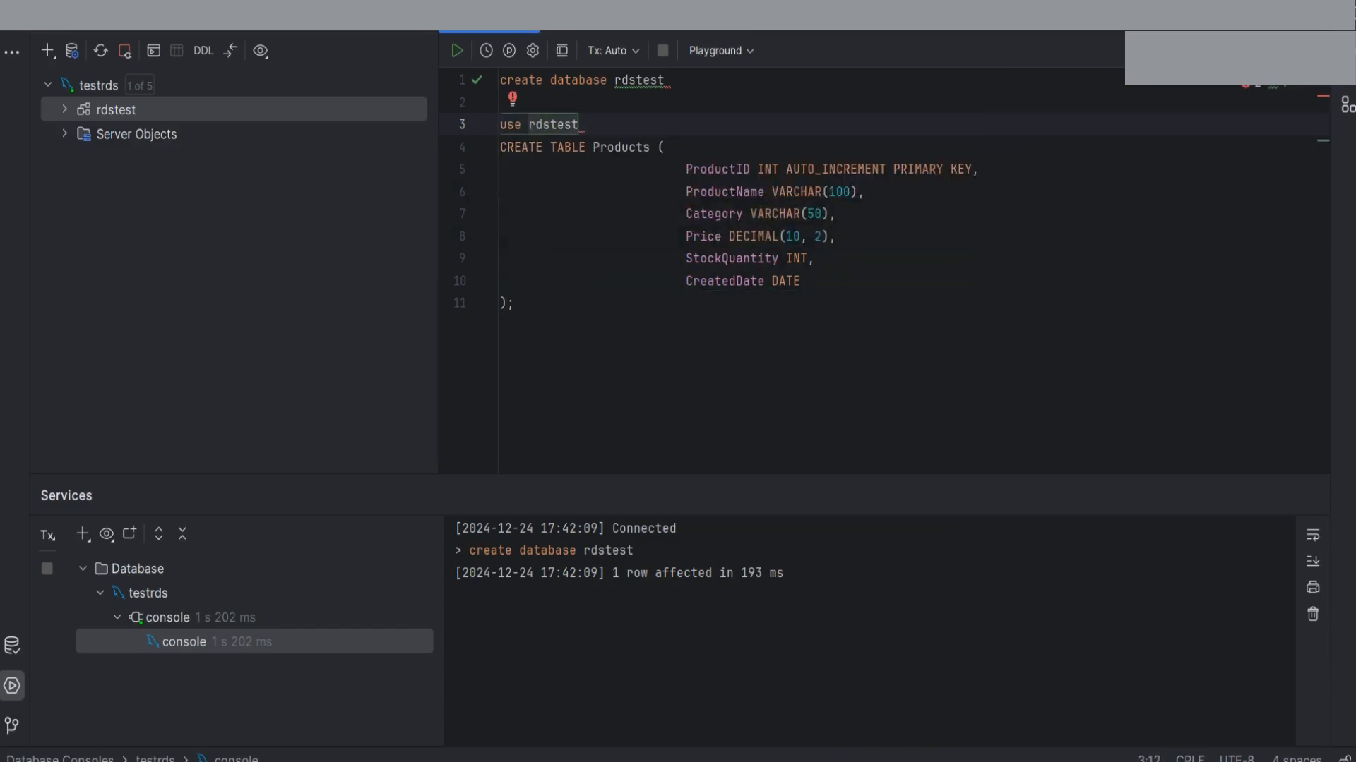
key("Return")
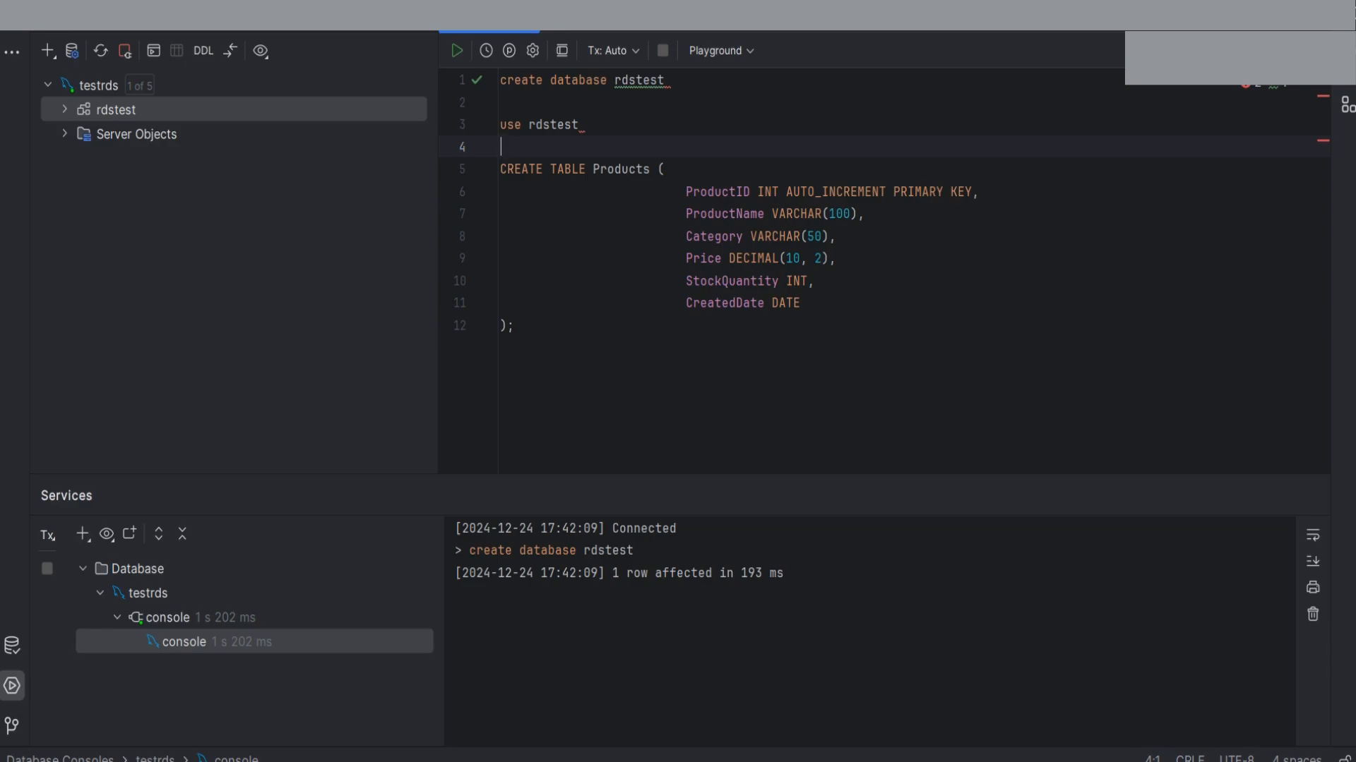
right_click(124, 105)
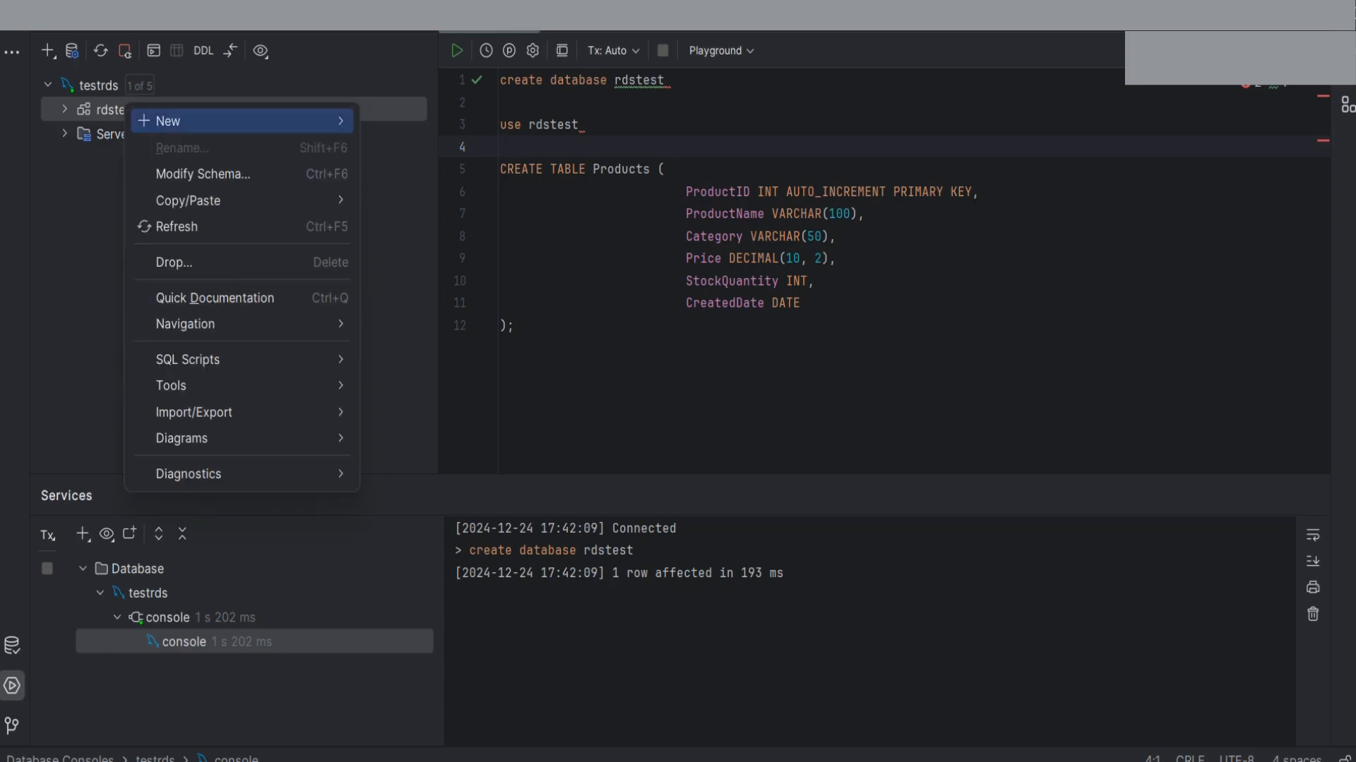
mouse_move(168, 122)
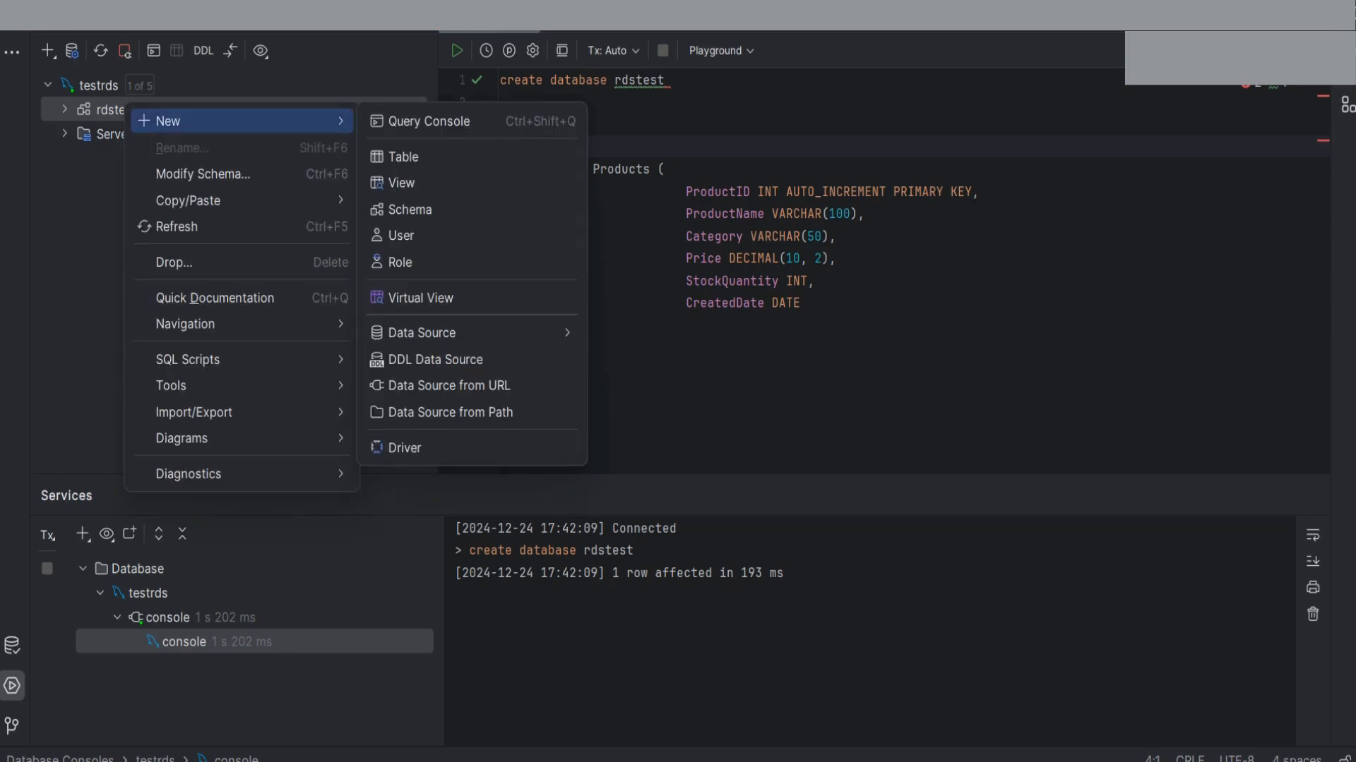
Open a new query console for rdstest and run the CREATE TABLE Products statement
left_click(429, 121)
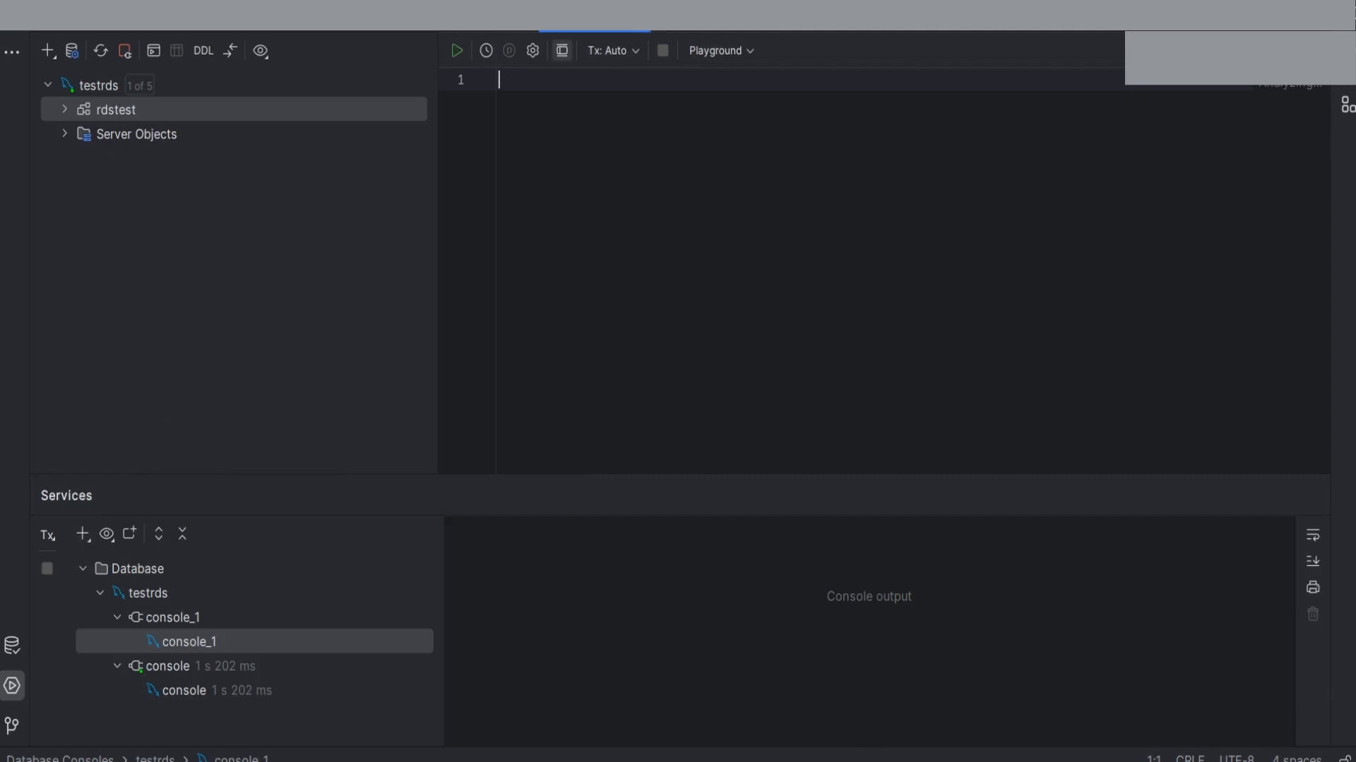
key("alt+Left")
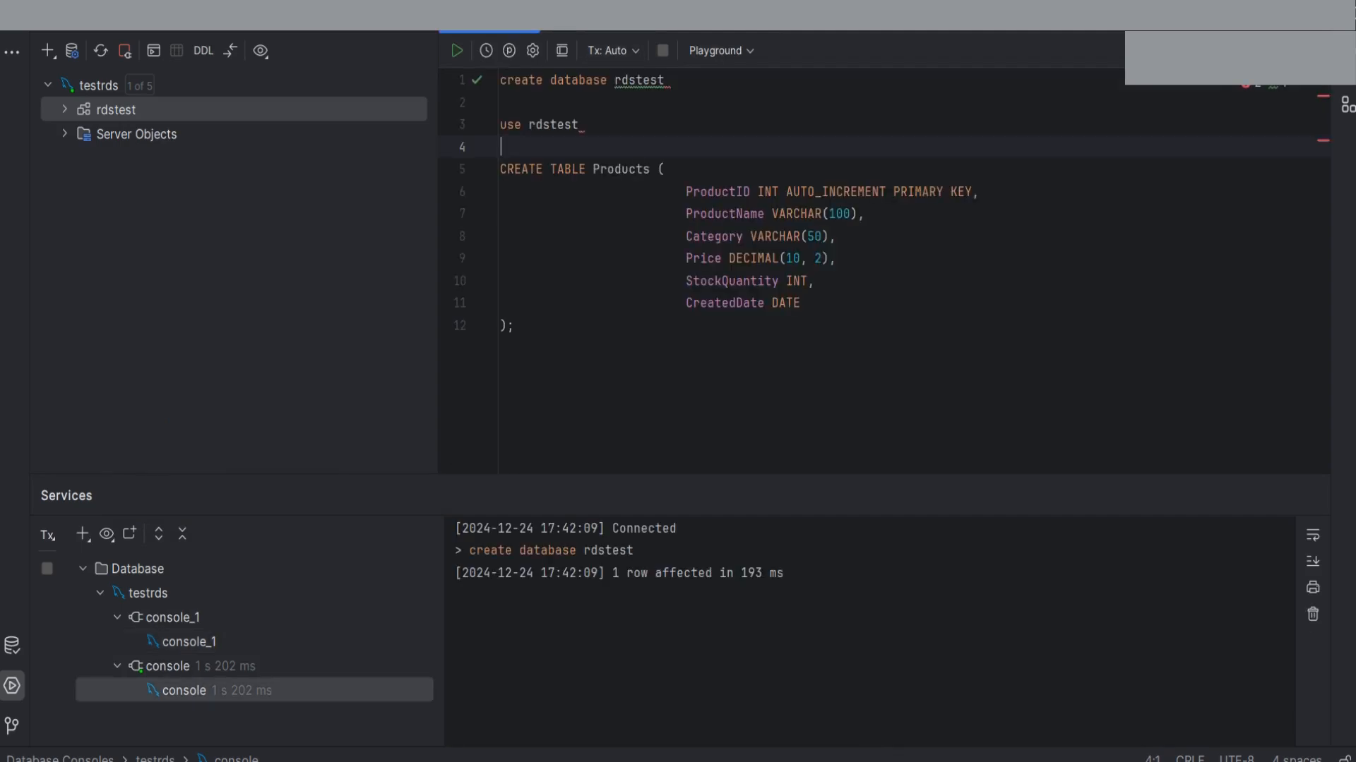
left_click_drag(514, 326, 500, 168)
key("ctrl+Return")
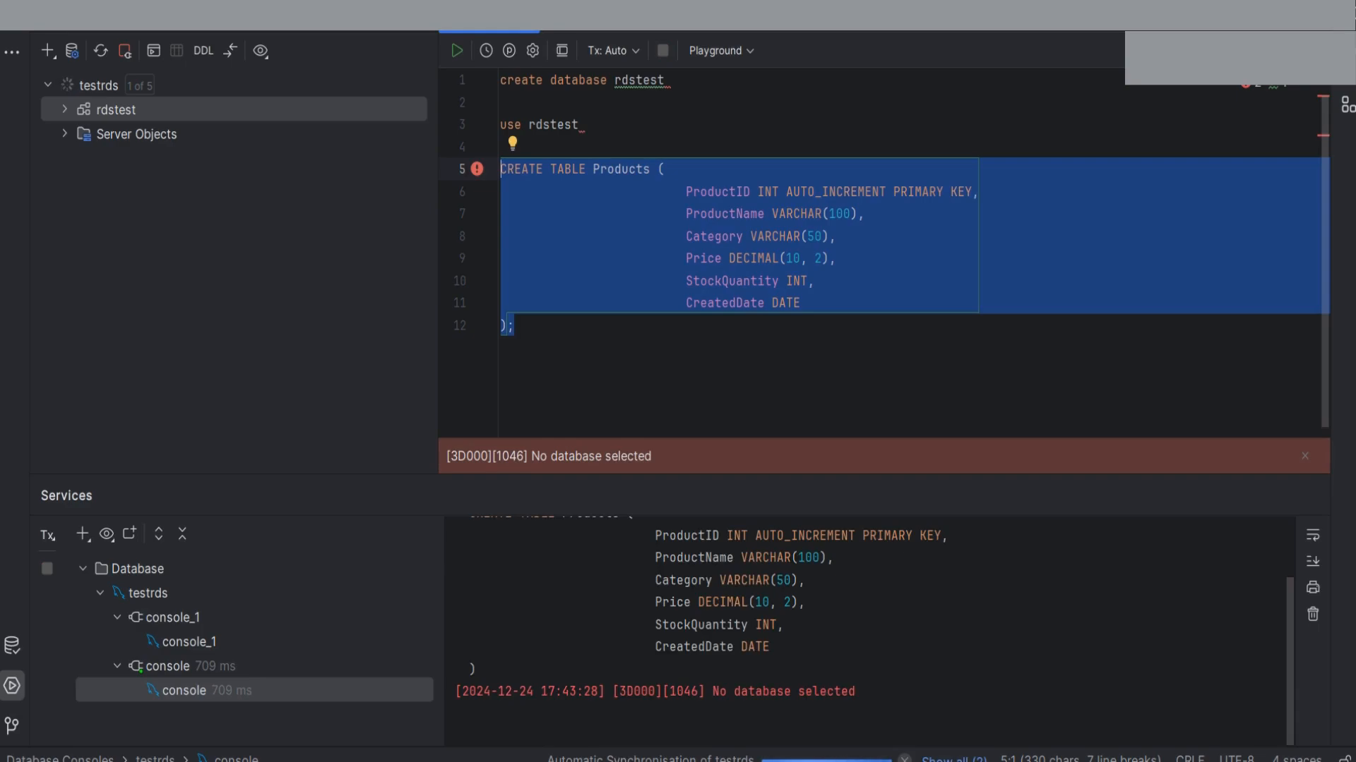
Run 'use rdstest', then rerun CREATE TABLE Products to create the table
left_click(579, 125)
left_click_drag(579, 125, 500, 125)
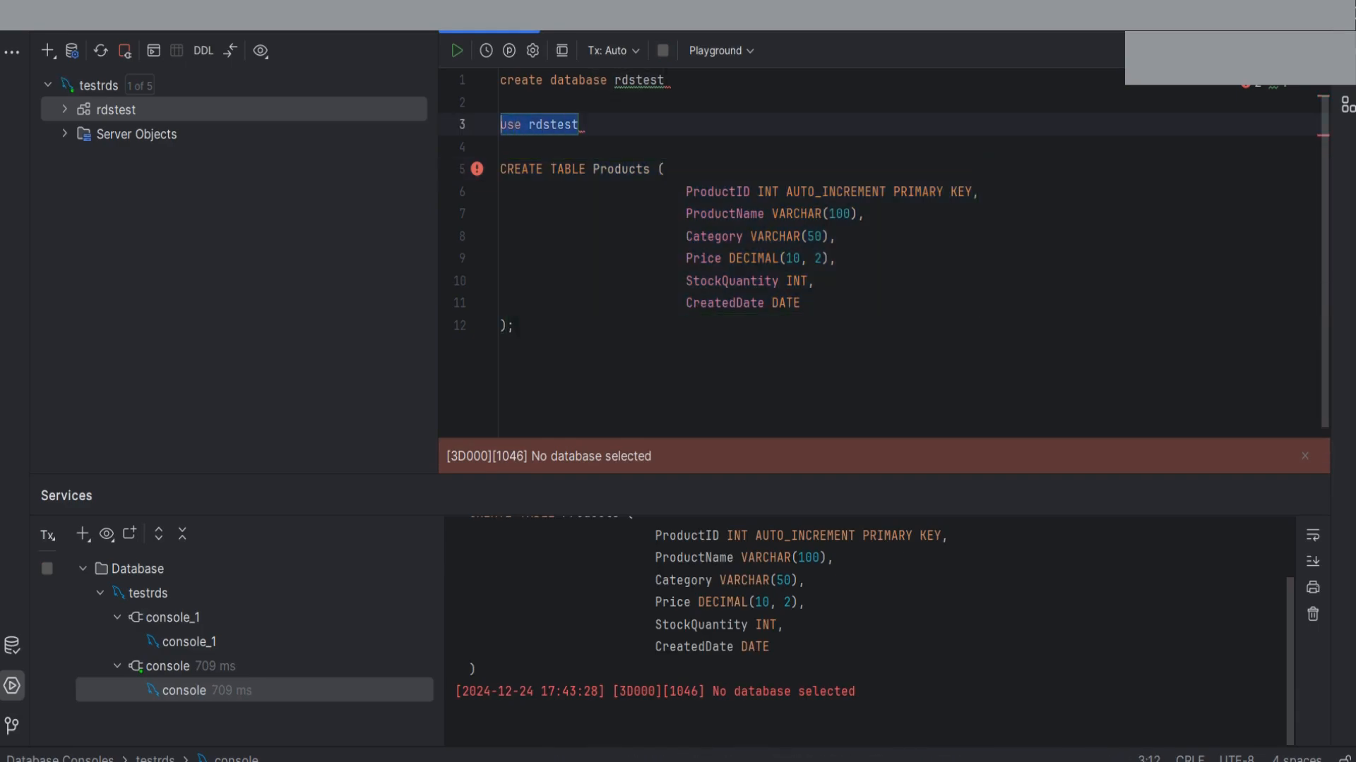
key("ctrl+Return")
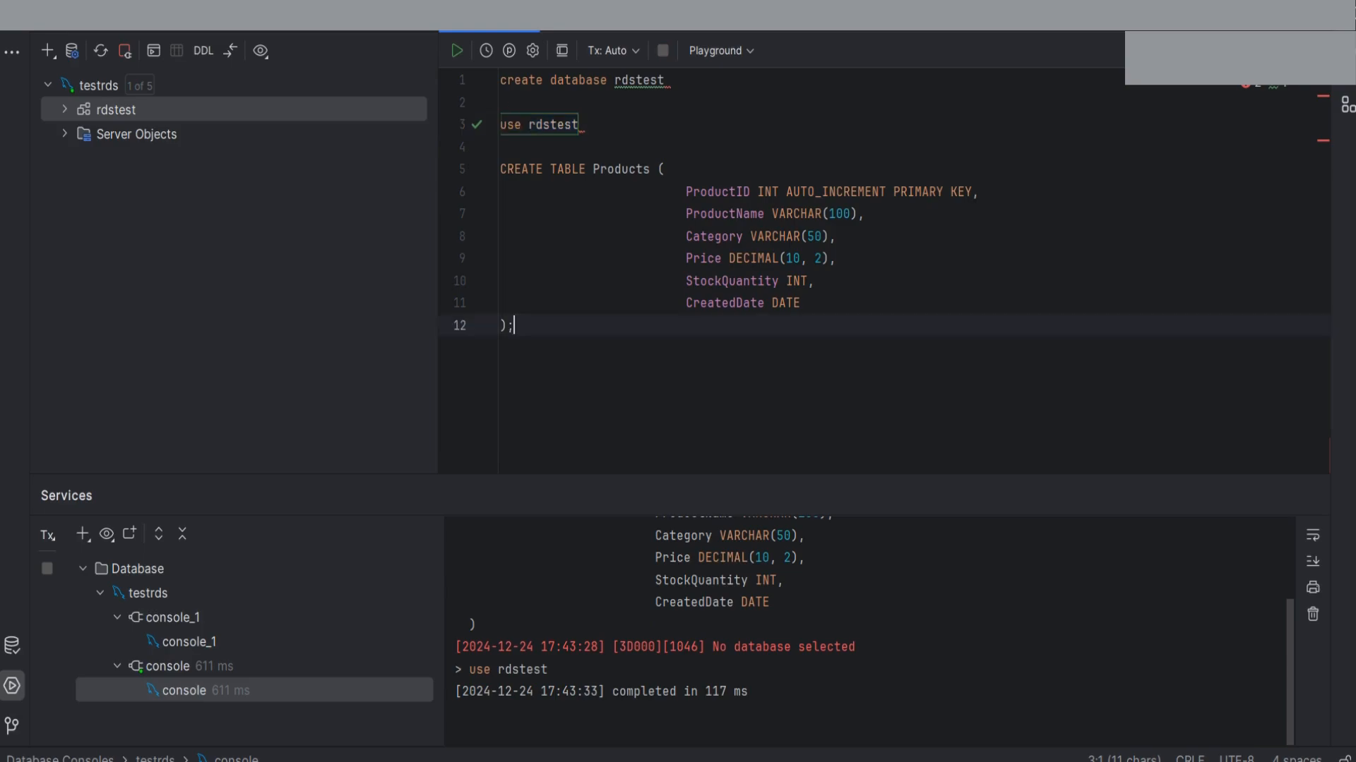
left_click_drag(514, 326, 500, 169)
key("ctrl+Return")
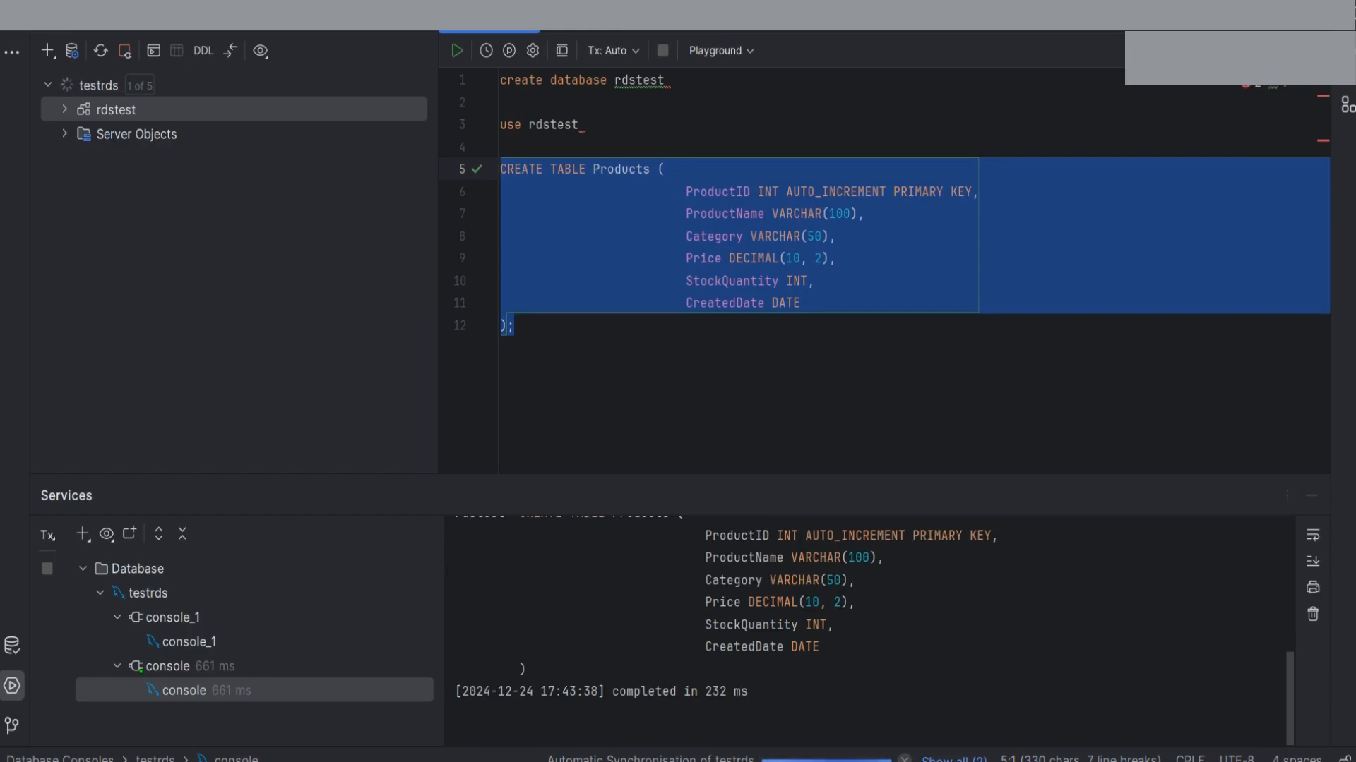
key("alt+Right")
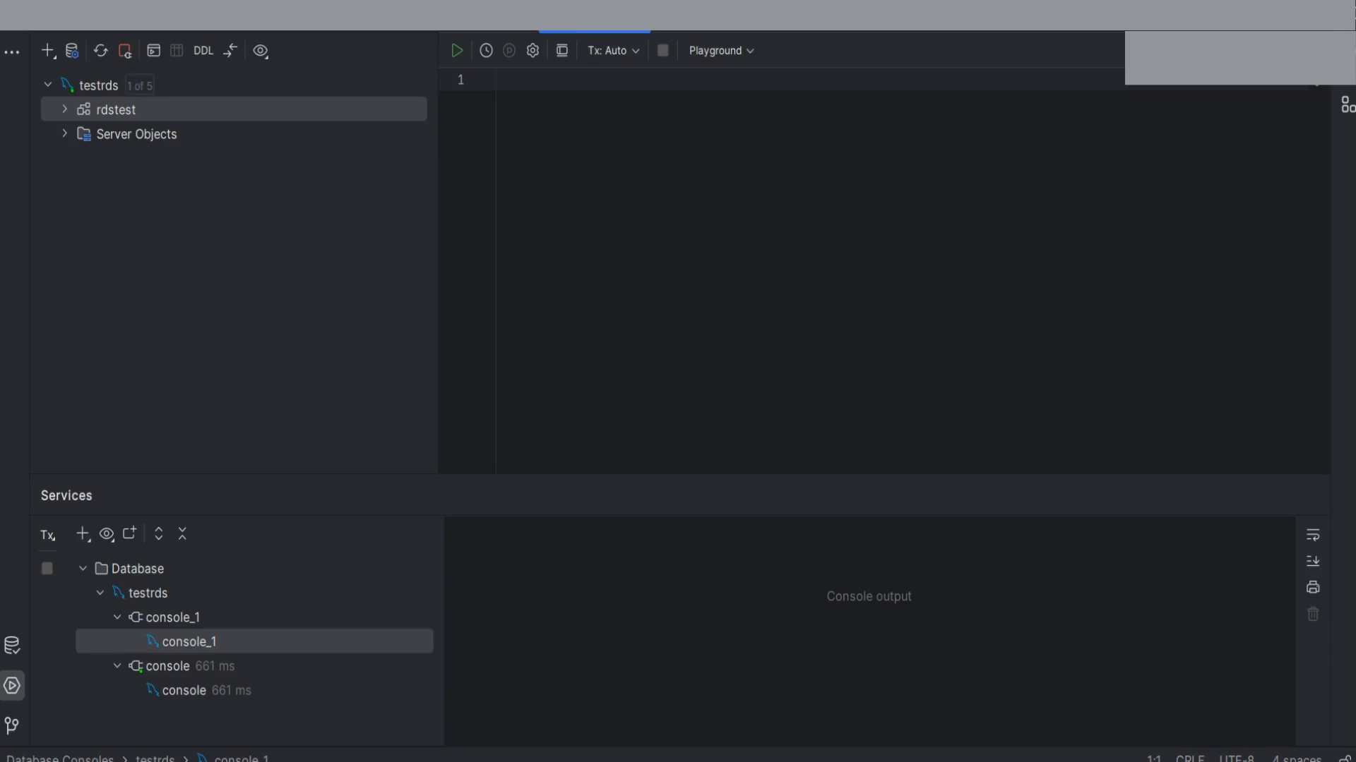
Run 'select * from Products' in console_1, showing six columns and 0 rows
type("select * f")
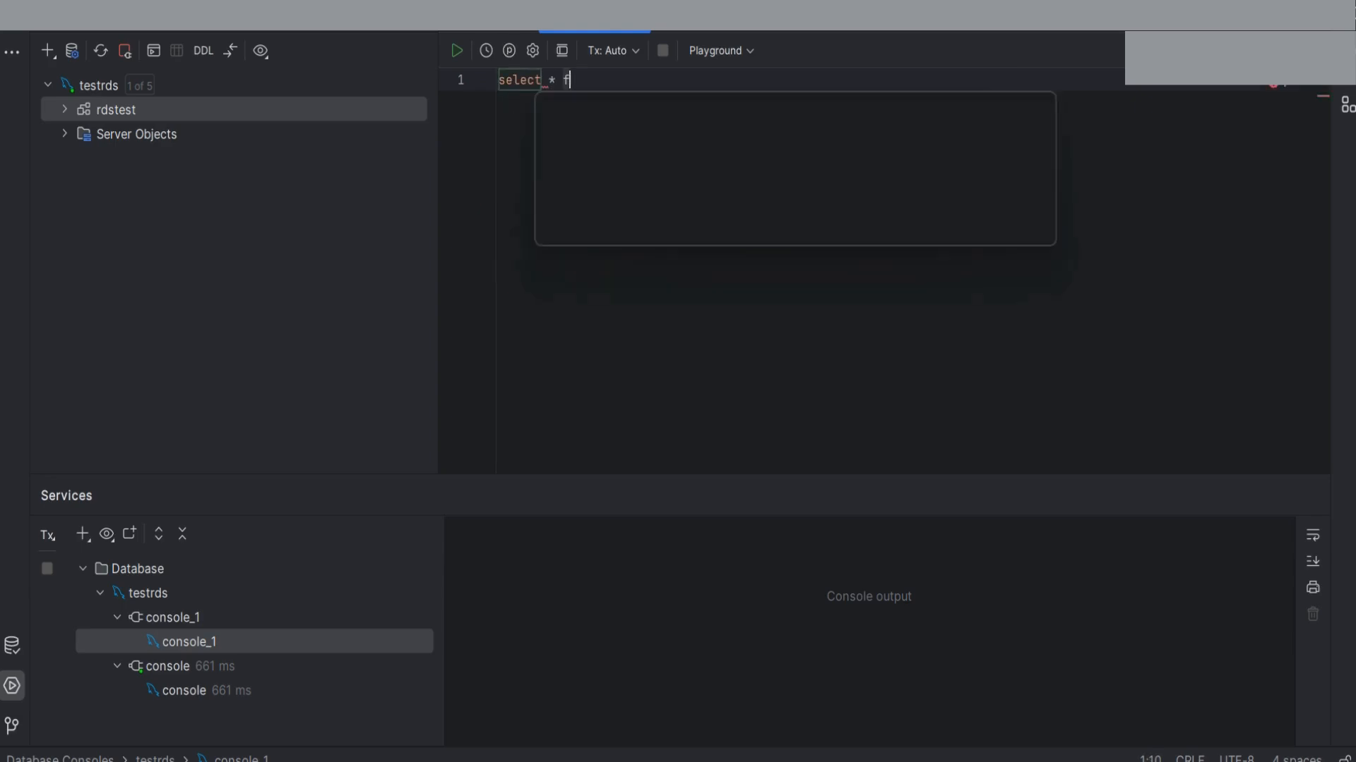
type("rom P")
type("roducts")
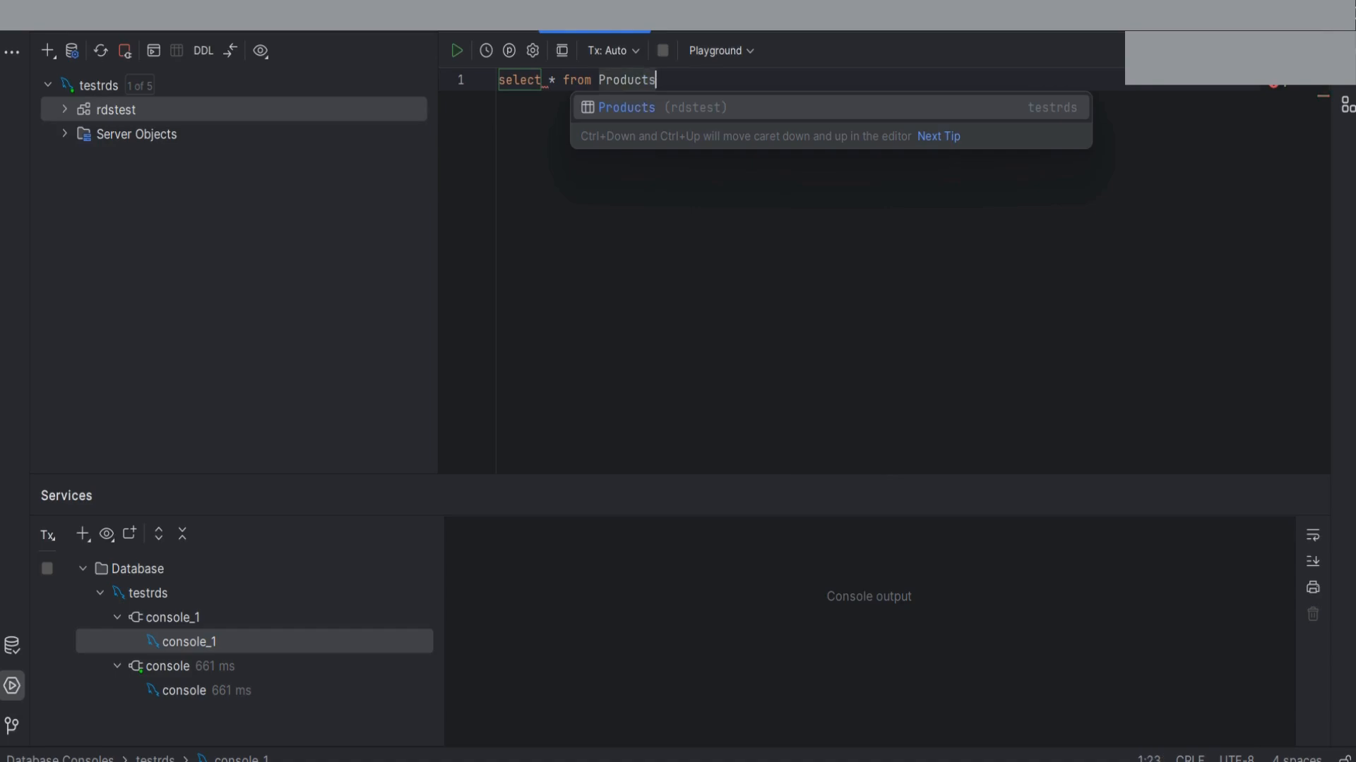
left_click(619, 80)
left_click(527, 80)
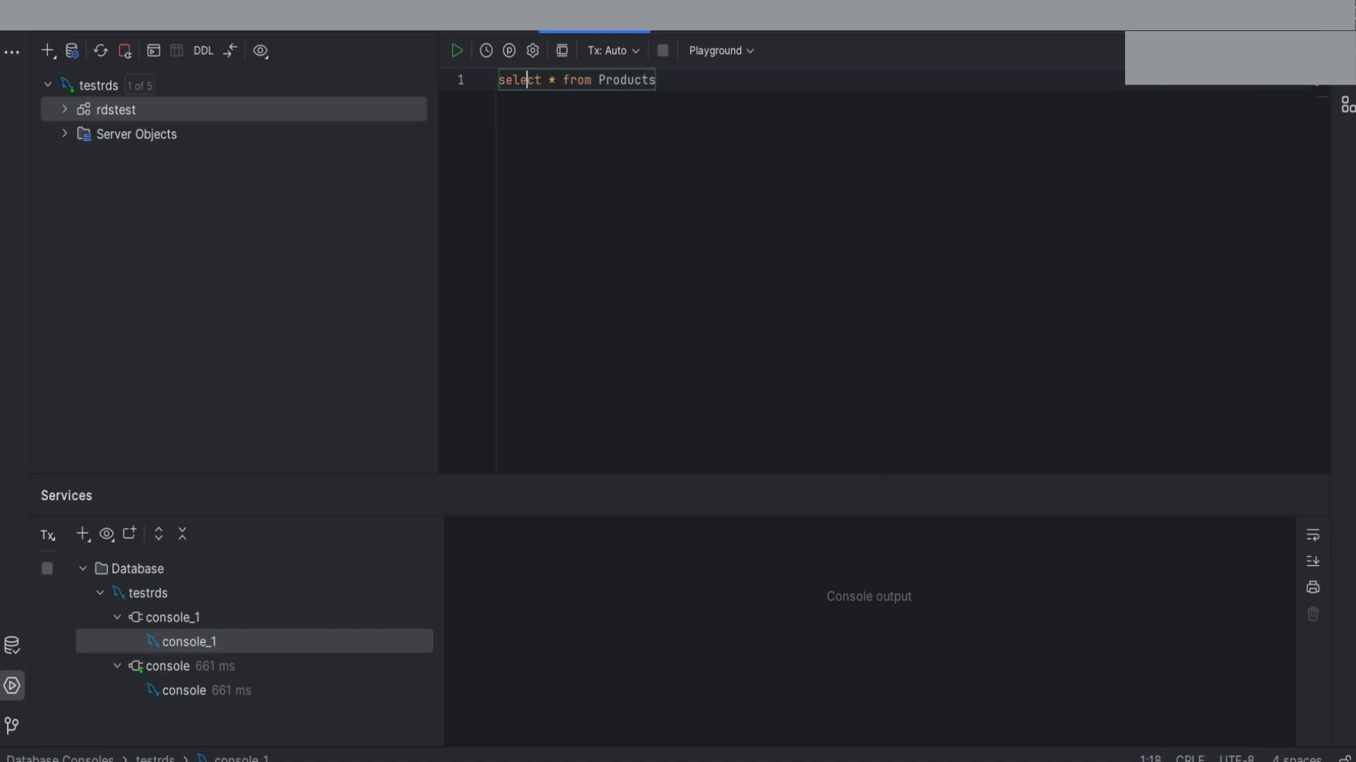
left_click(457, 51)
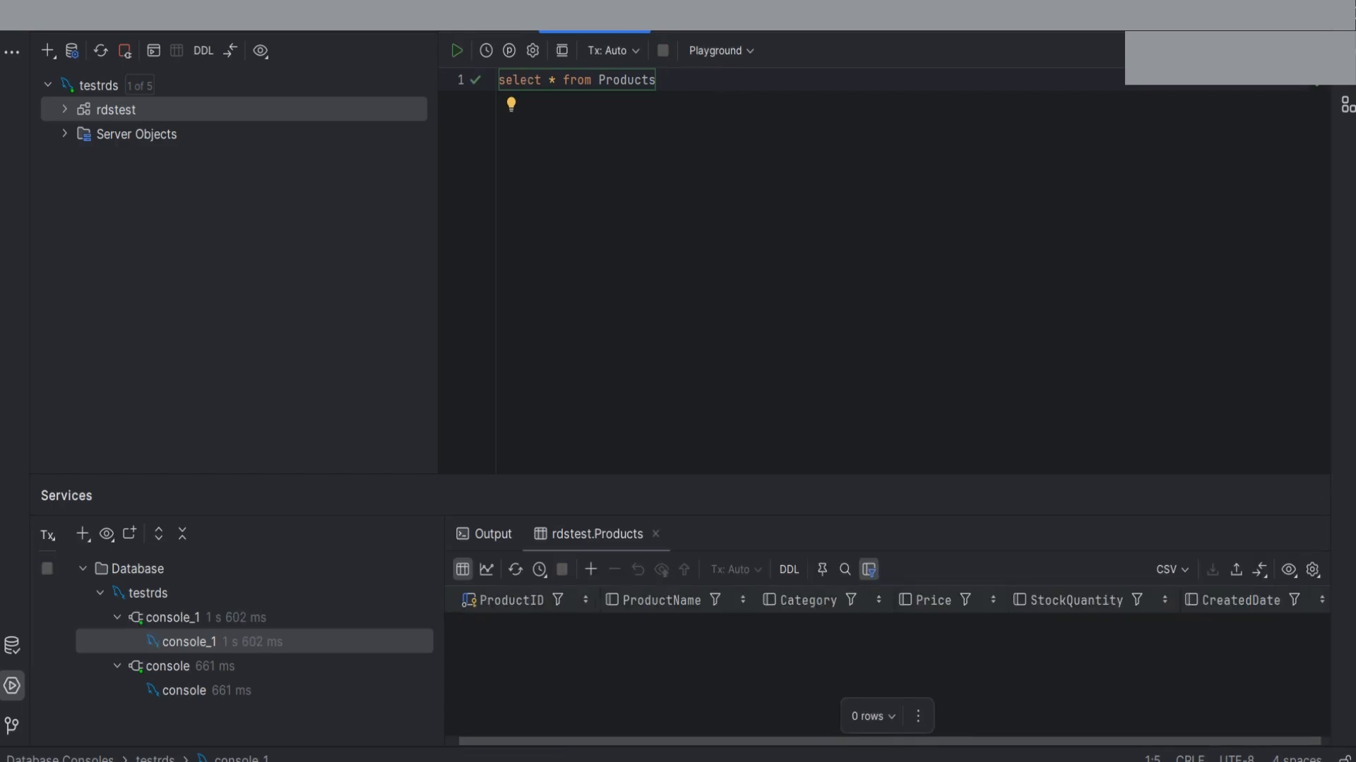
Paste an INSERT INTO Products statement with ten product rows below the query
left_click(656, 81)
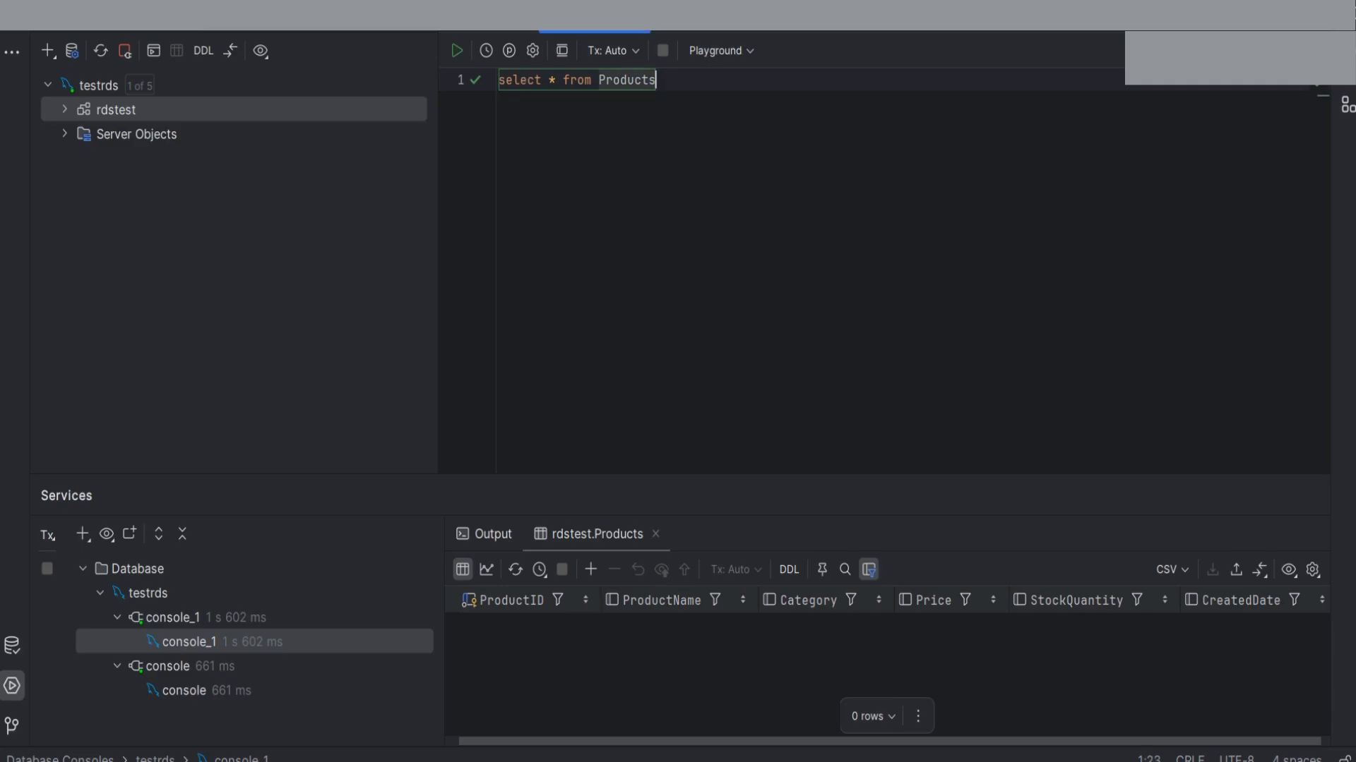
key("Return")
key("Return")
key("ctrl+v")
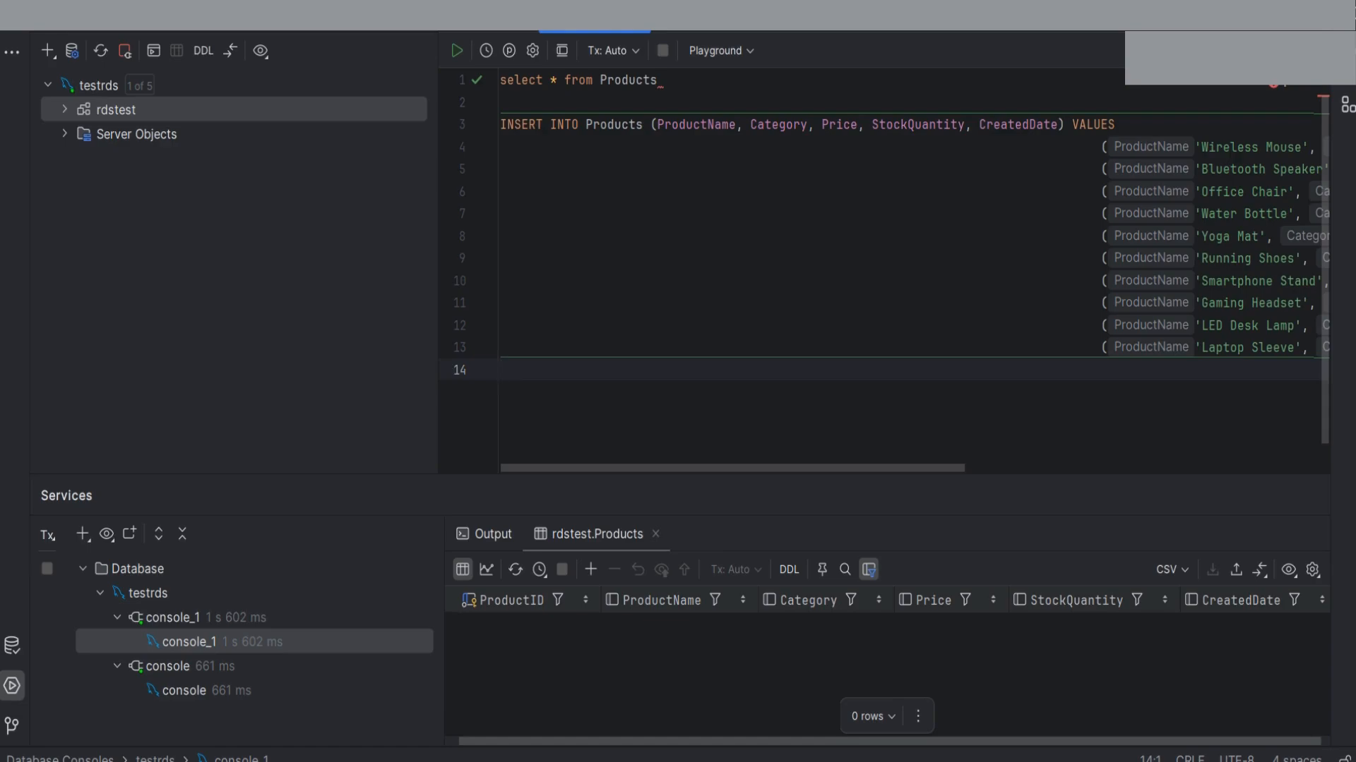
Run the INSERT of the ten product rows and check the output reports 10 rows affected
key("shift+Up")
key("shift+Up")
key("shift+Up")
key("shift+Up")
key("shift+Up")
key("shift+Up")
key("shift+Up")
key("shift+Up")
key("shift+Up")
key("shift+Up")
key("shift+Up")
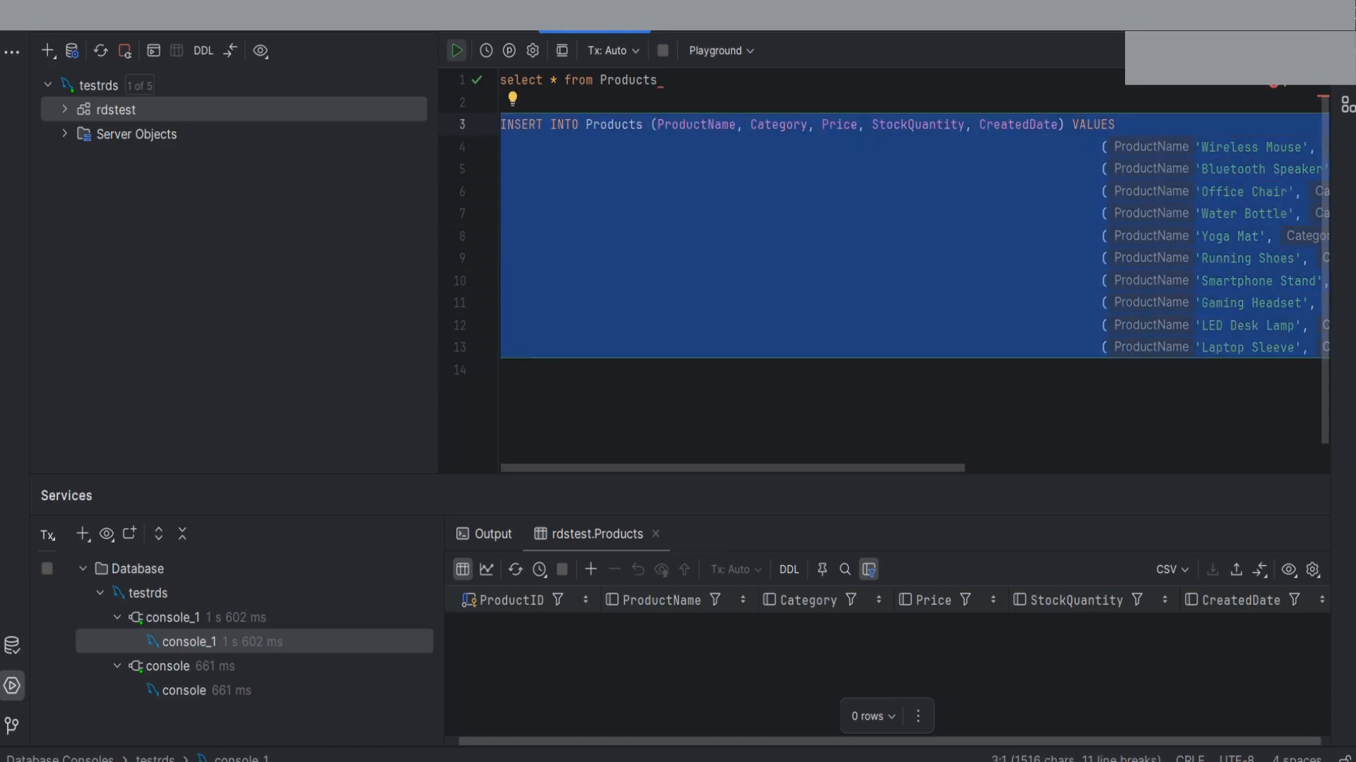
left_click(456, 51)
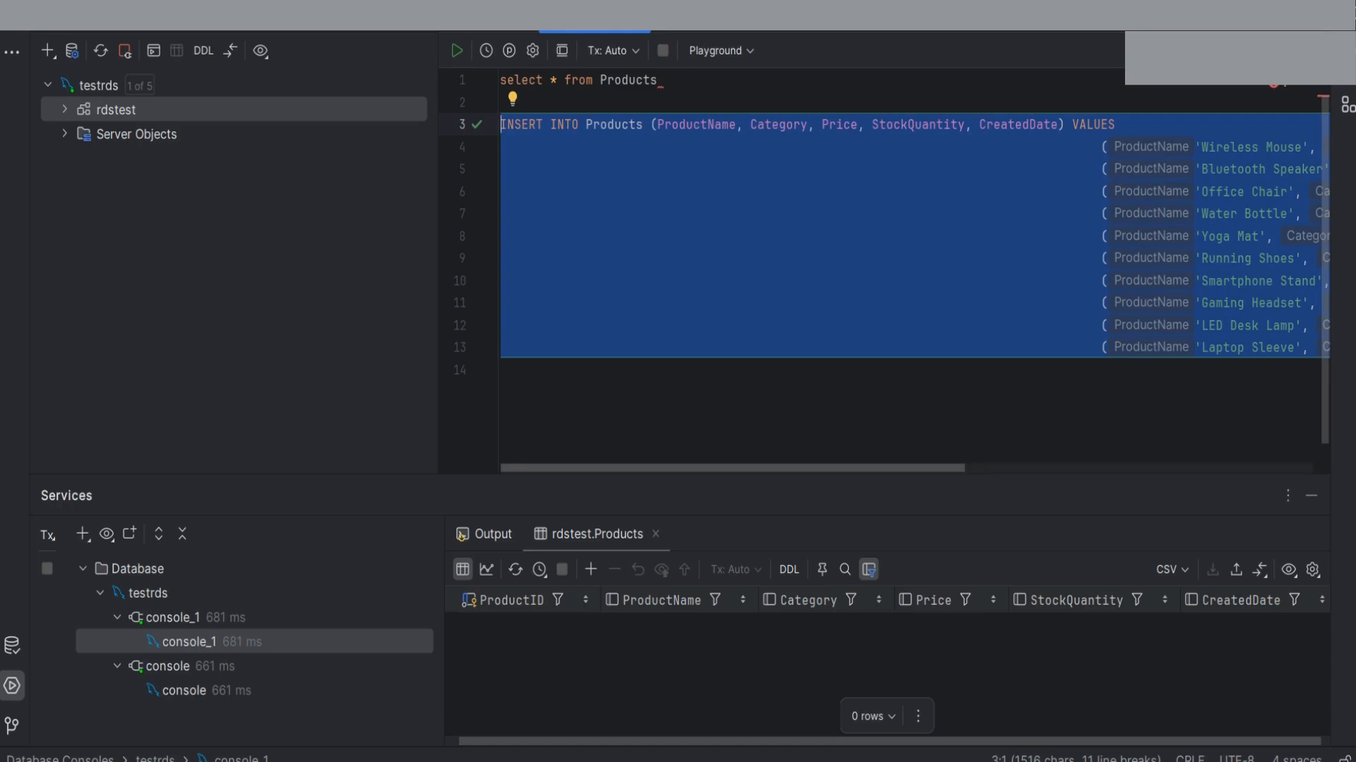
left_click(503, 370)
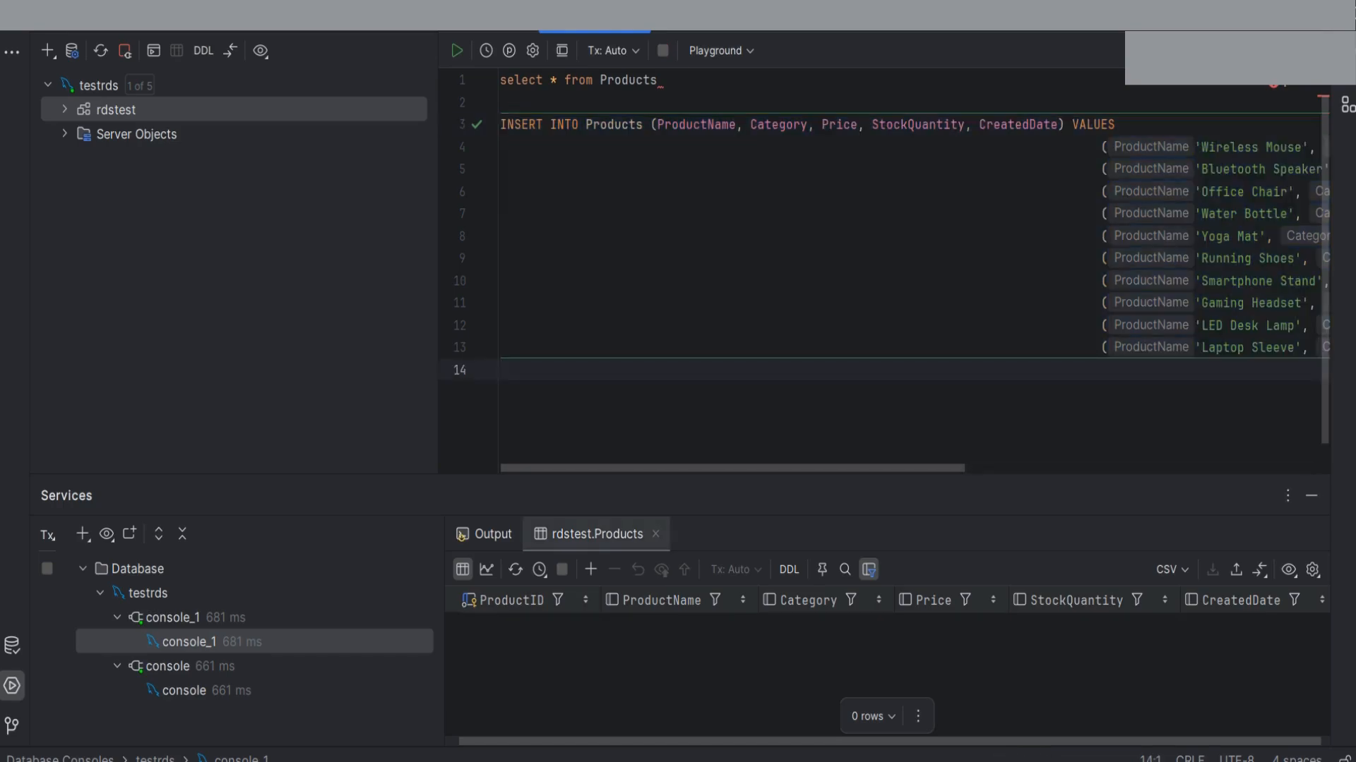
left_click(485, 534)
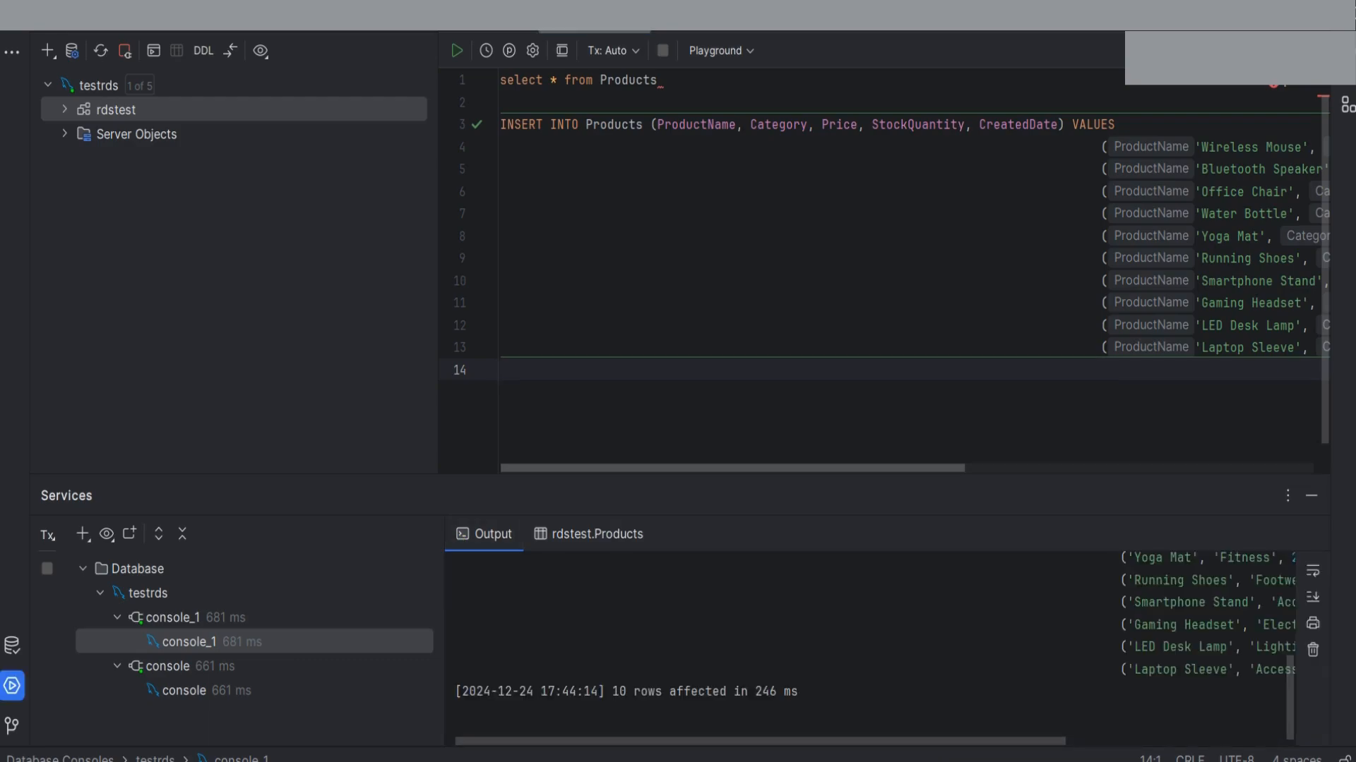
Run select * from Products to confirm all 10 rows are present
left_click_drag(658, 80, 500, 80)
left_click(456, 51)
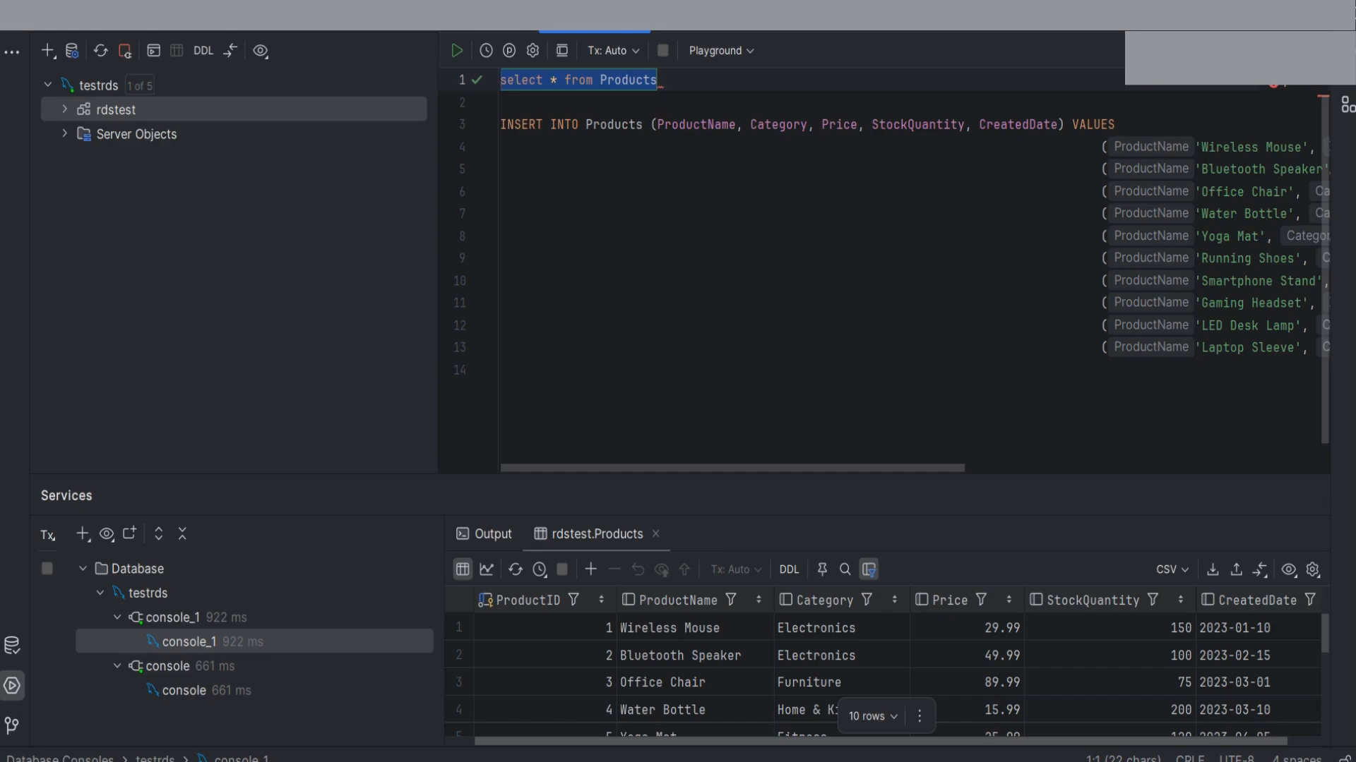
left_click(879, 761)
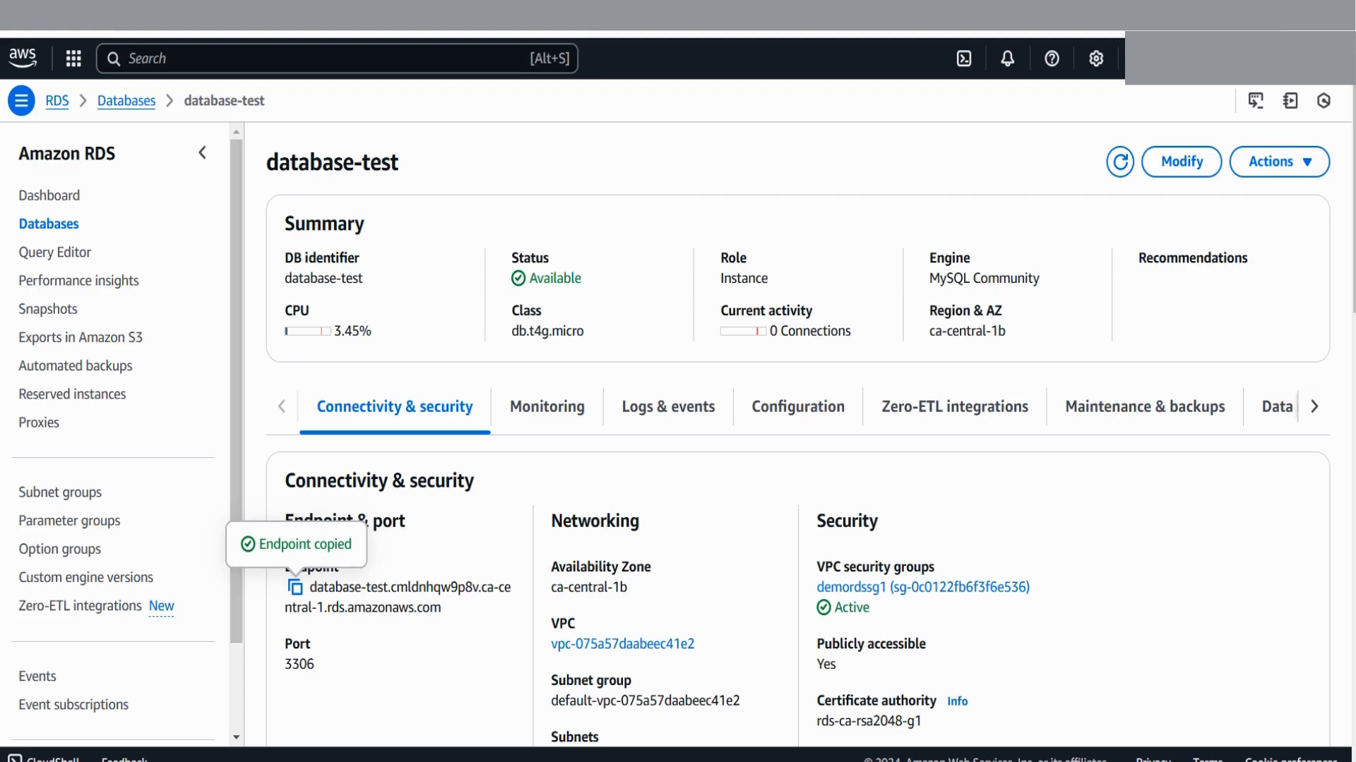
Select database-test in the Databases list and start deleting it
key("alt+Left")
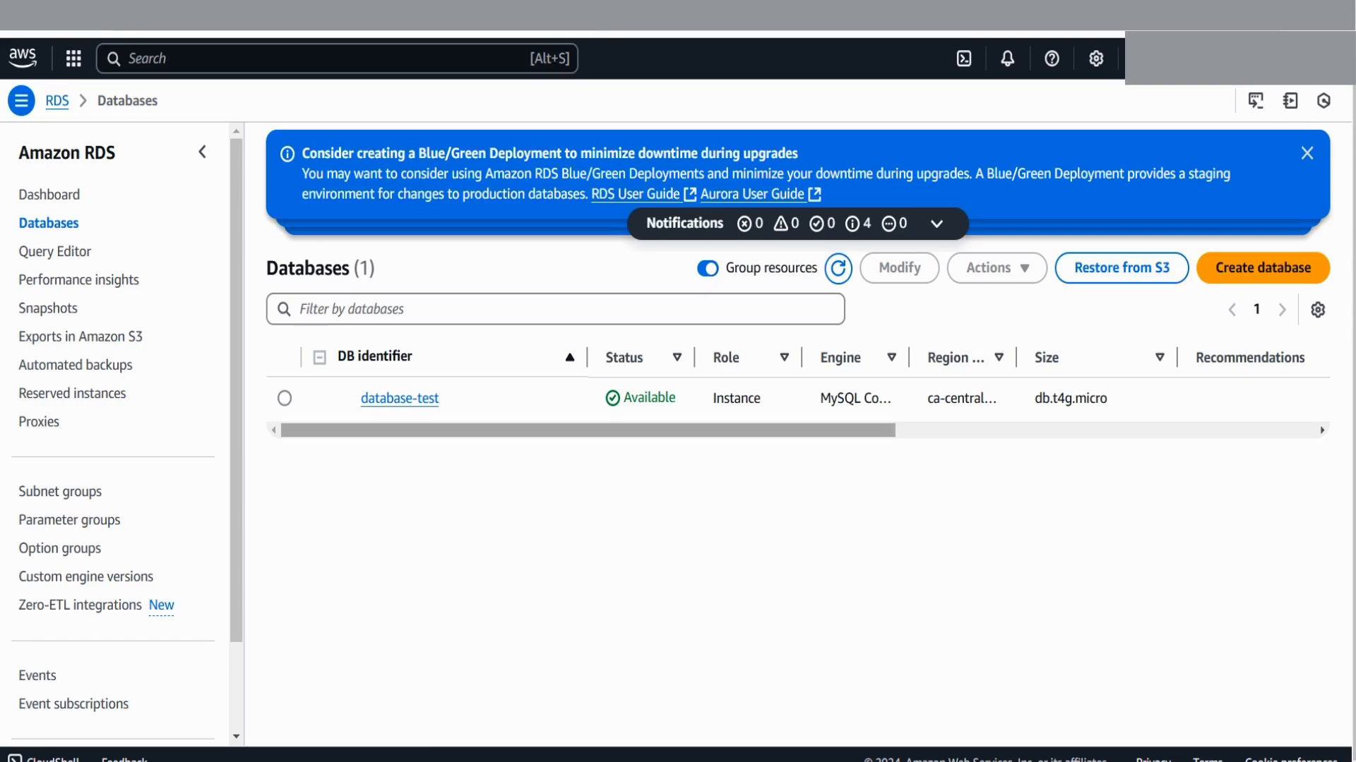
left_click(285, 398)
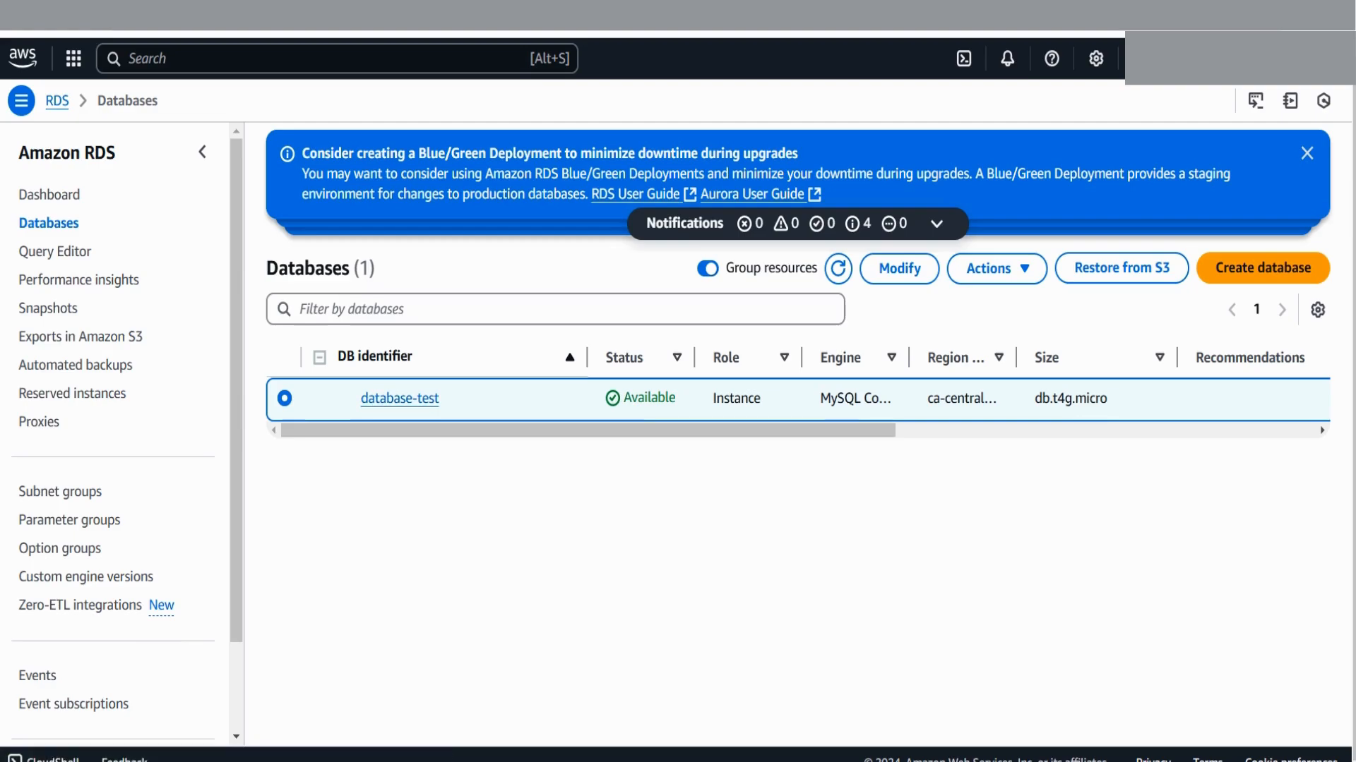
left_click(996, 268)
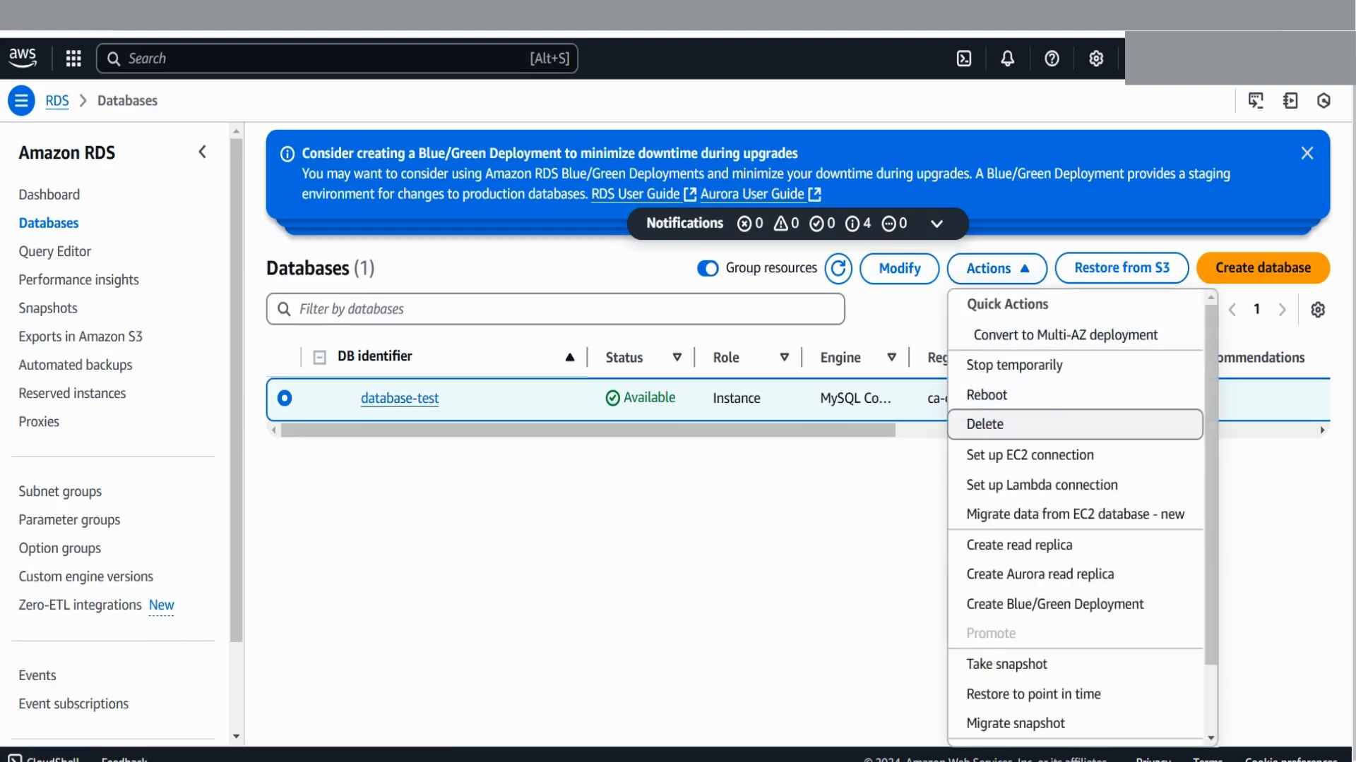
left_click(985, 425)
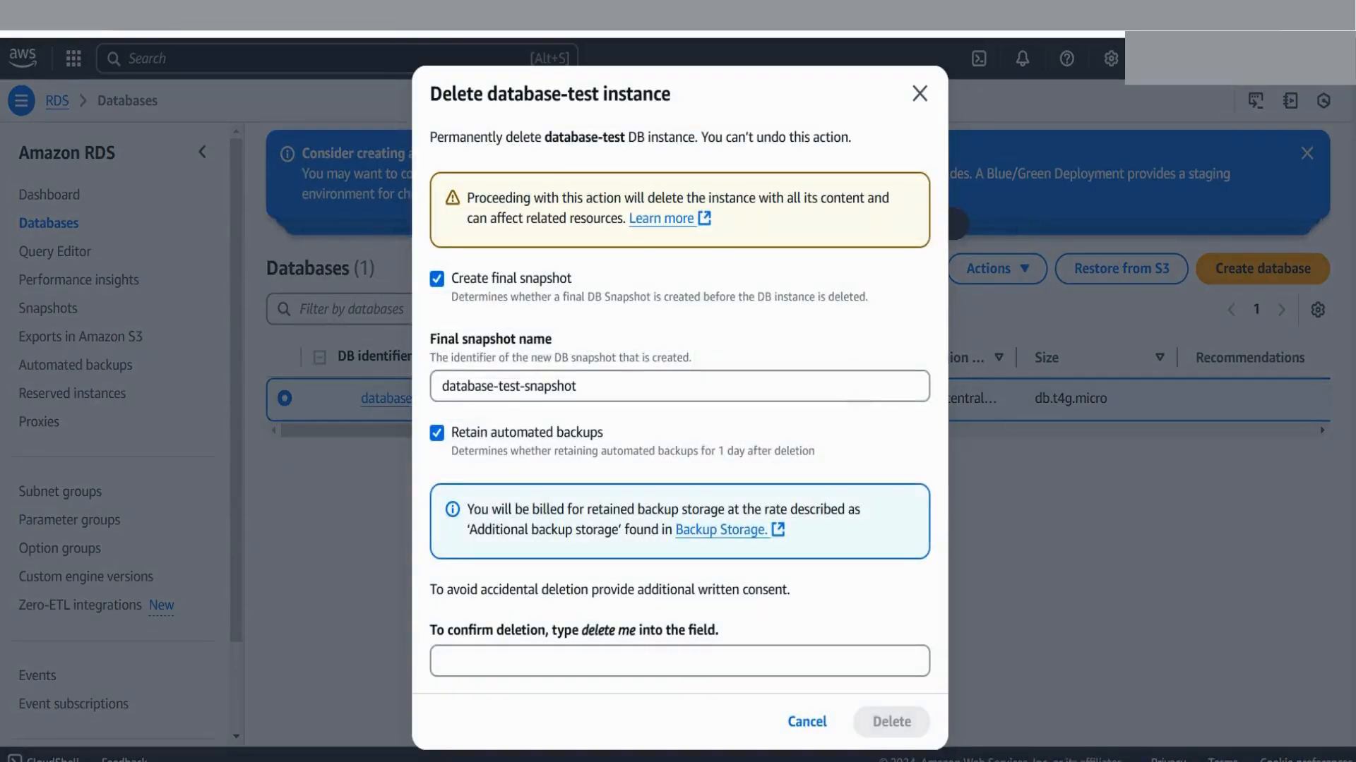
Confirm the deletion with 'delete me', keeping the final snapshot database-test-snapshot
left_click_drag(581, 630, 635, 629)
left_click(678, 661)
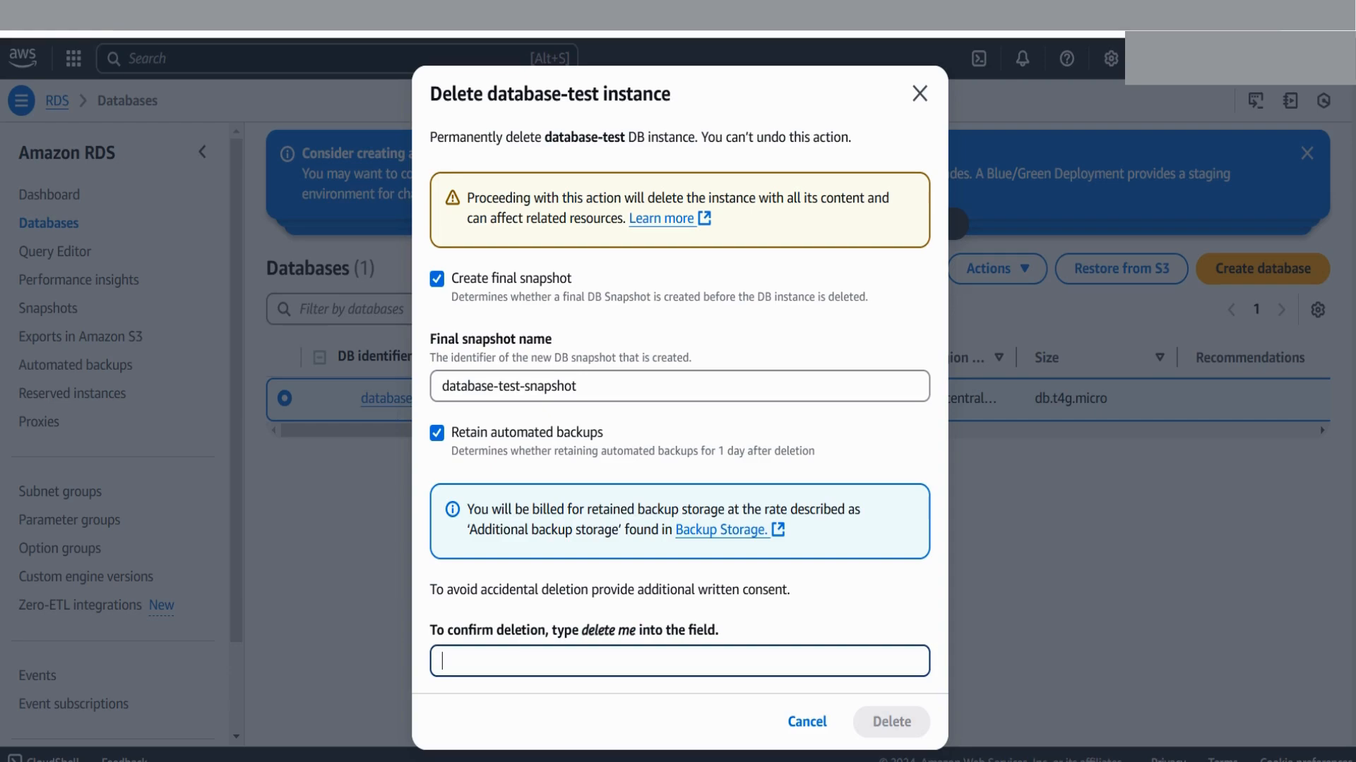
type("delete me")
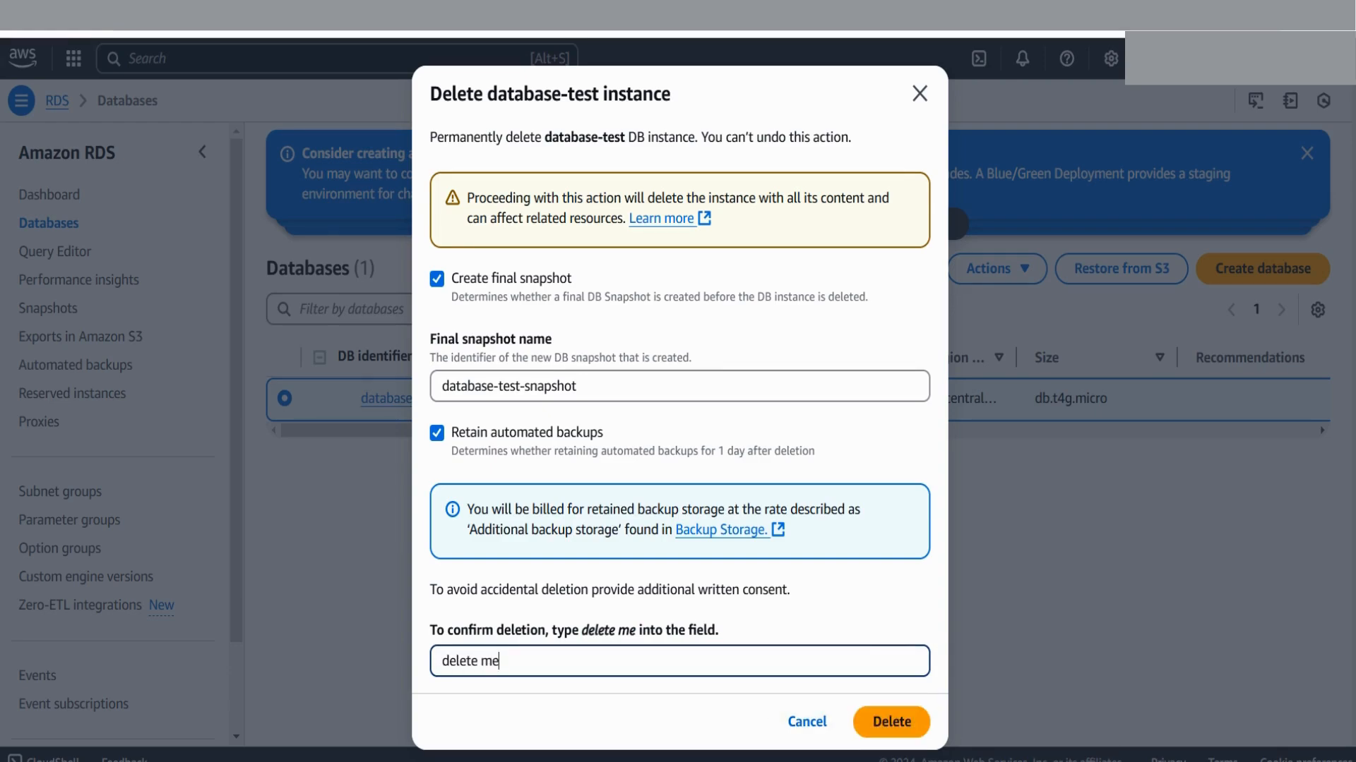
key("Return")
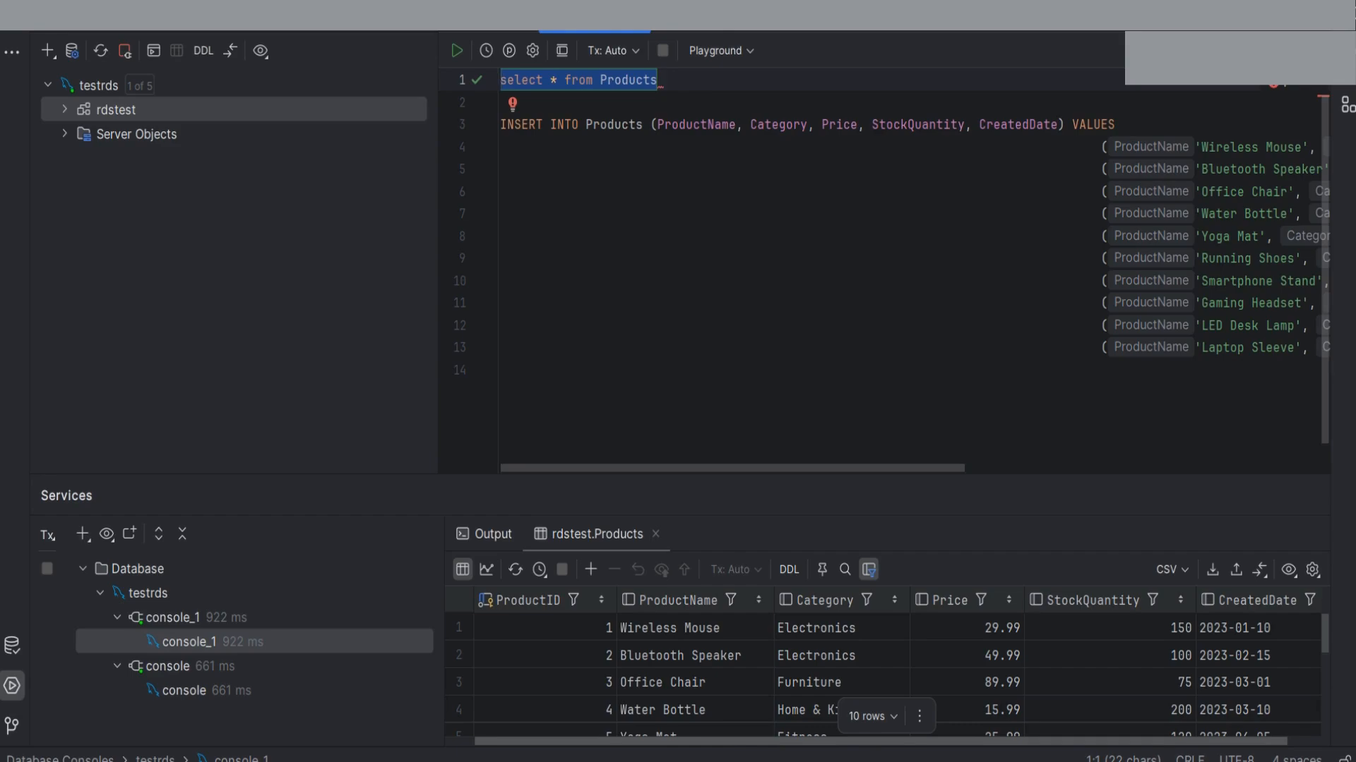
Close the CREATE TABLE console and open a new empty query console
left_click(183, 690)
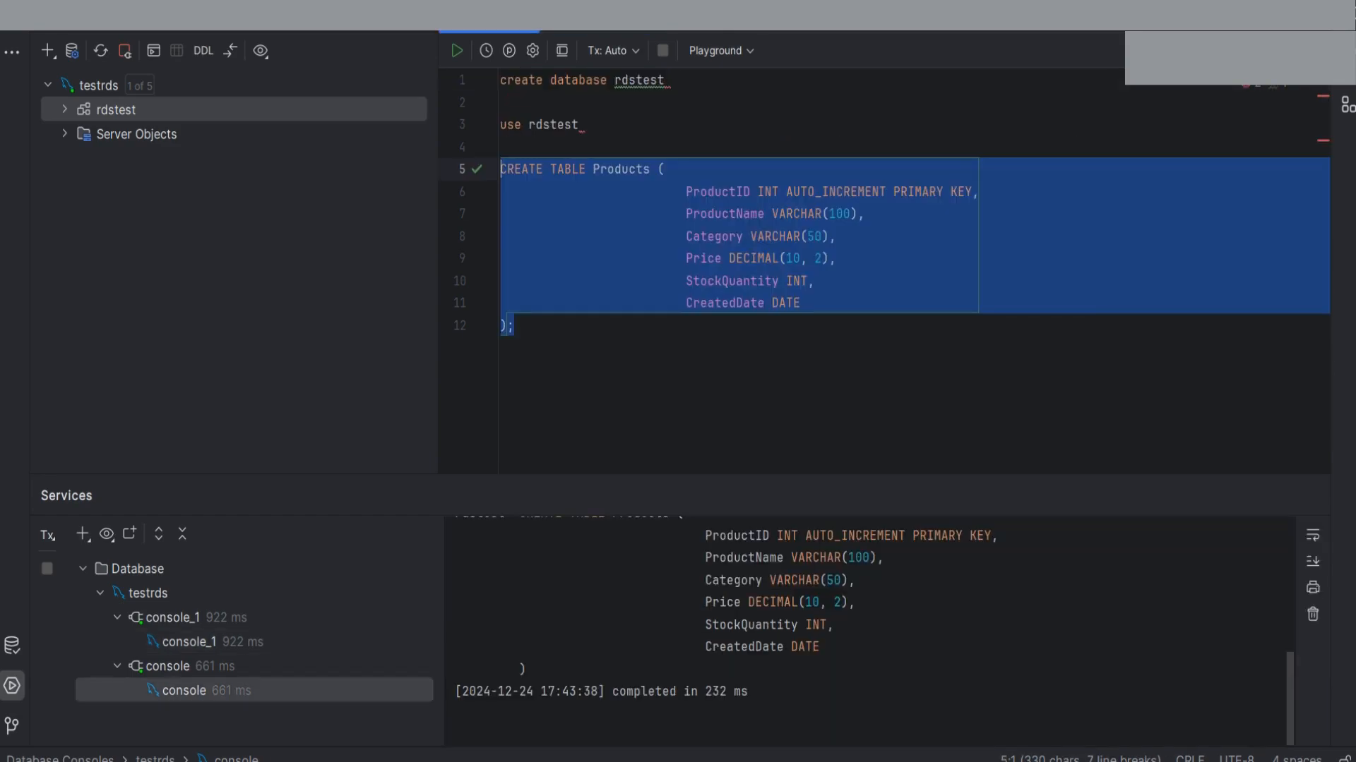
key("ctrl+F4")
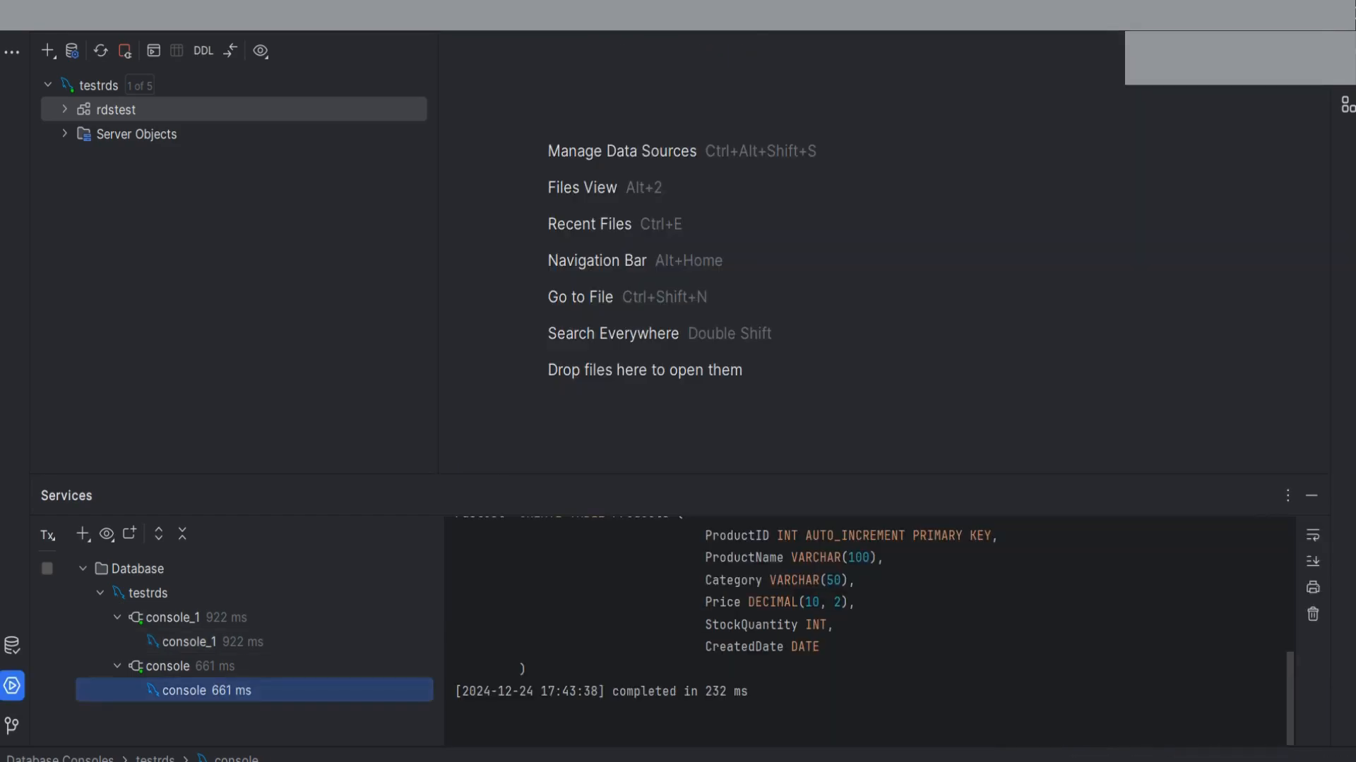
key("alt+1")
key("shift+F10")
key("Right")
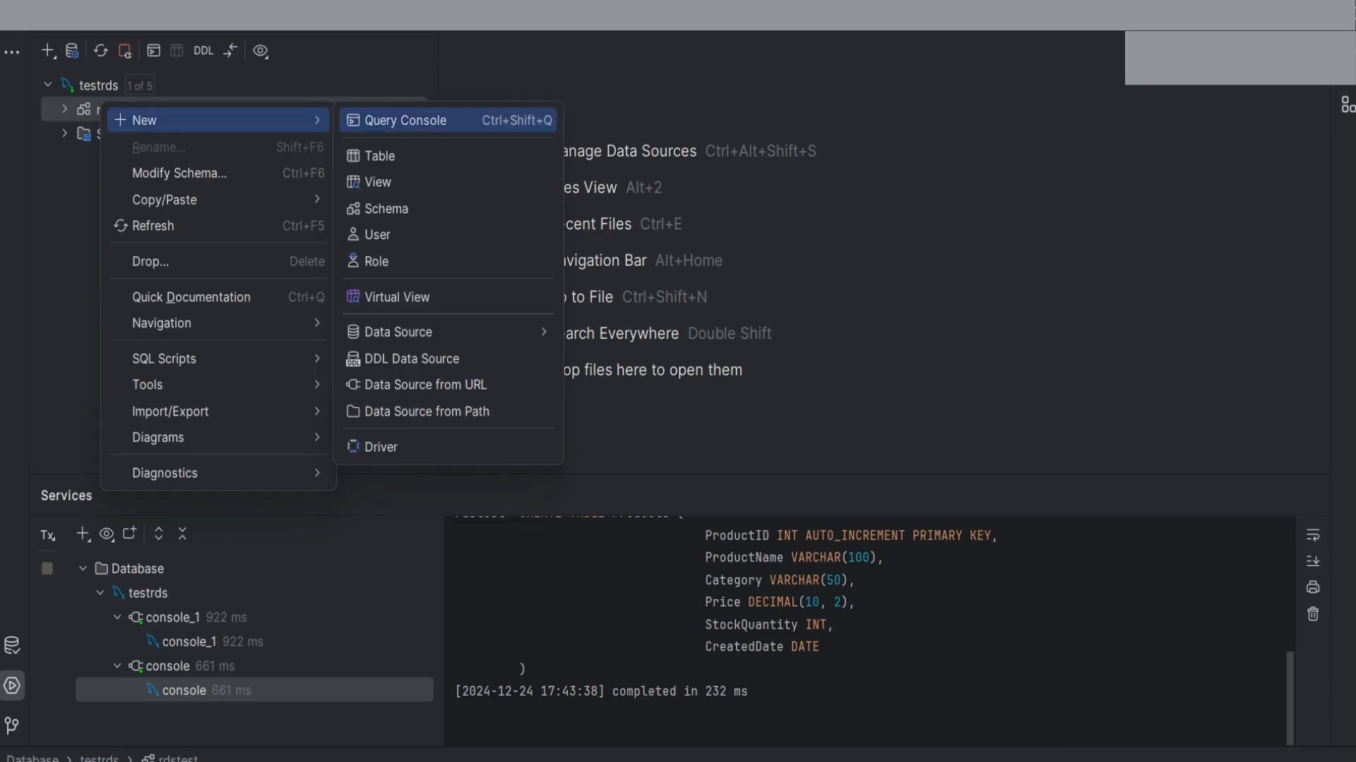
key("Return")
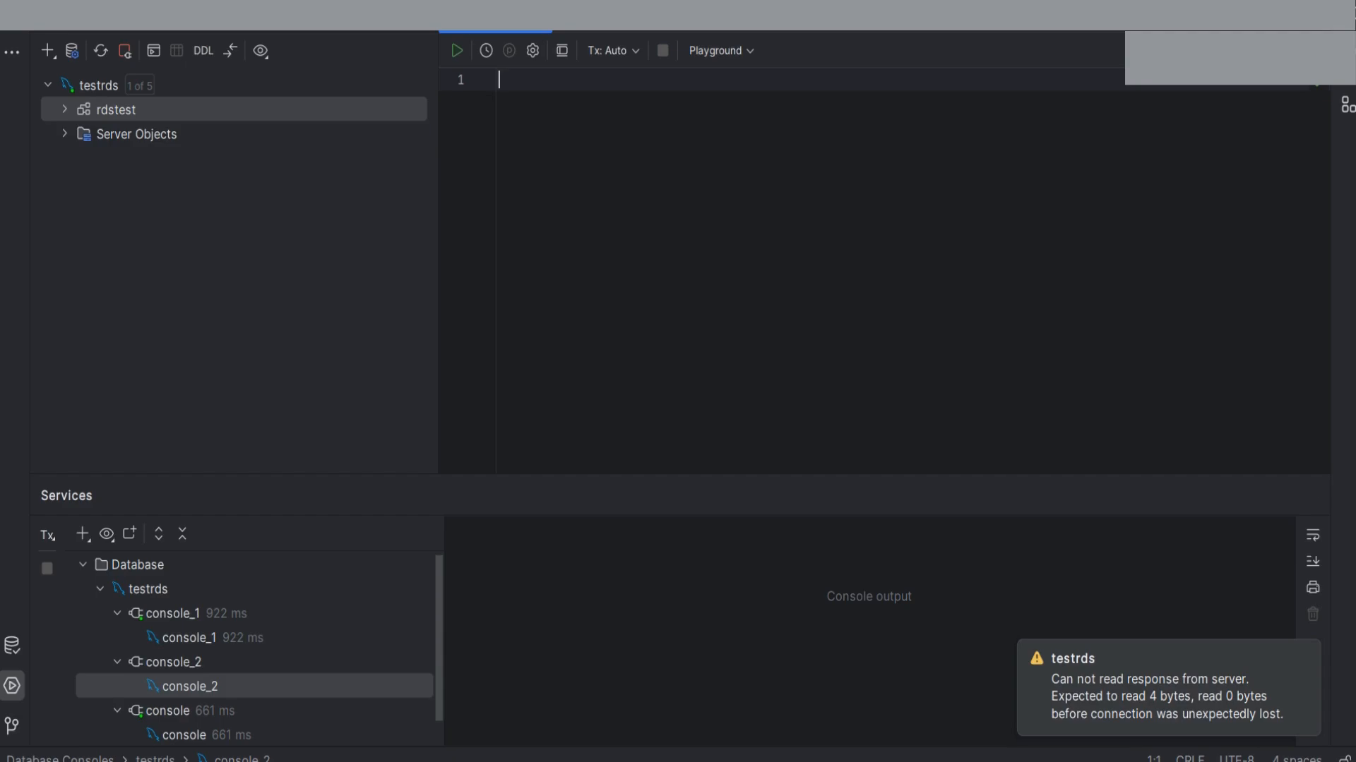
Disconnect and remove the testrds data source, then return to the RDS console
right_click(117, 85)
left_click(183, 271)
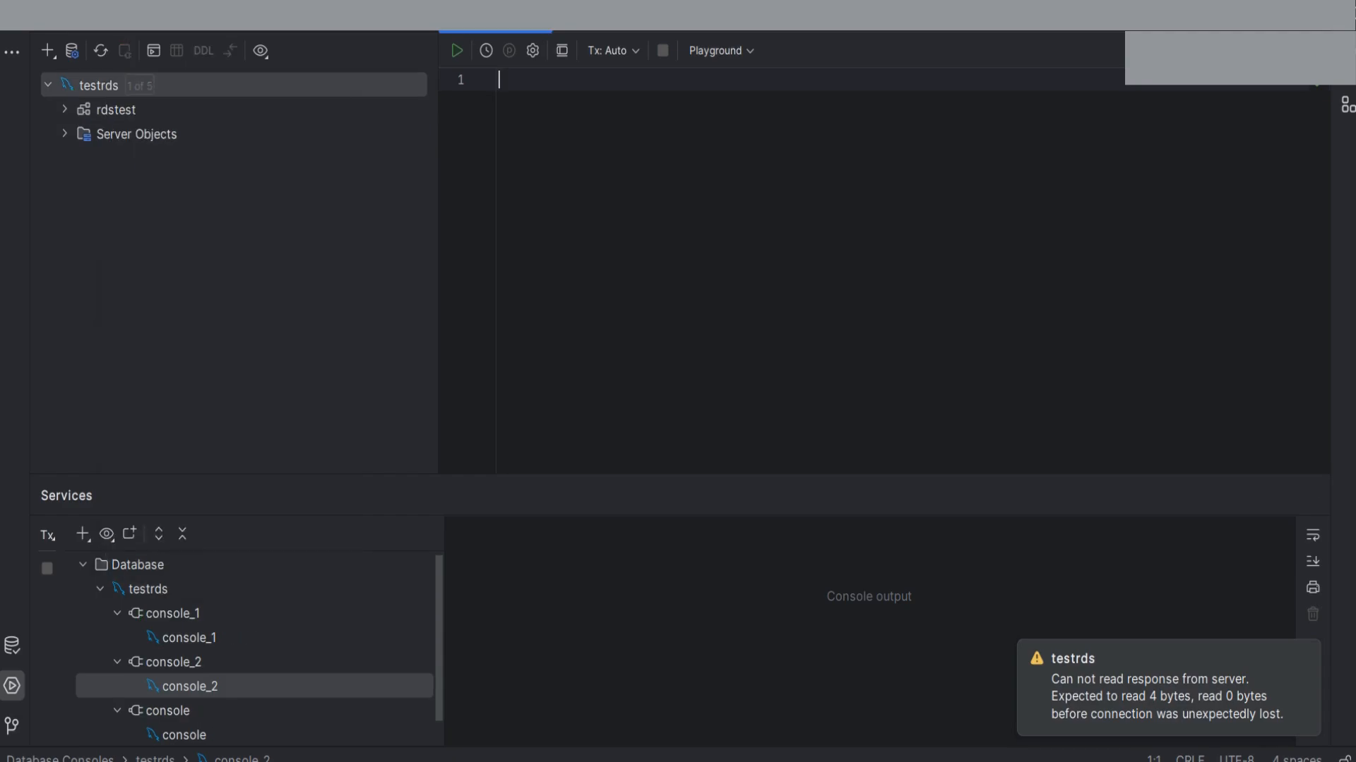
right_click(99, 82)
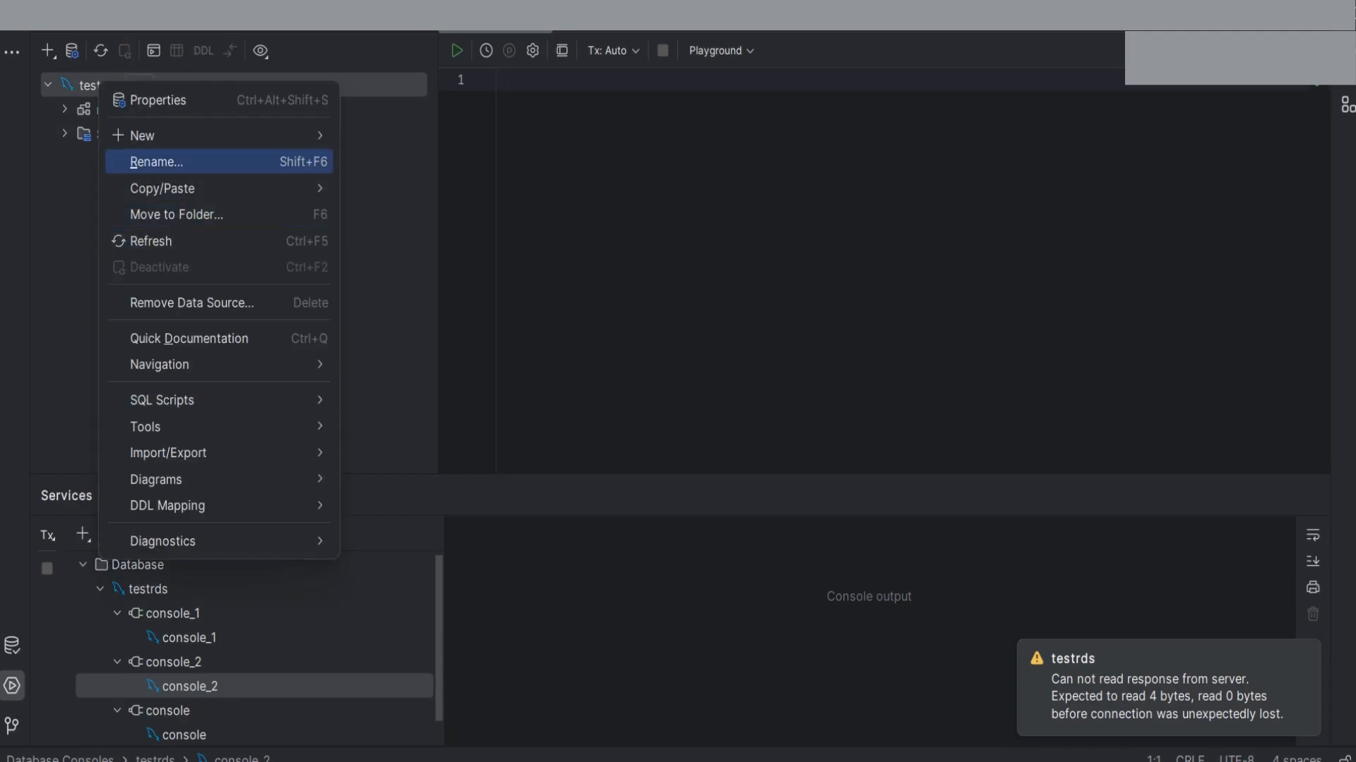
key("Return")
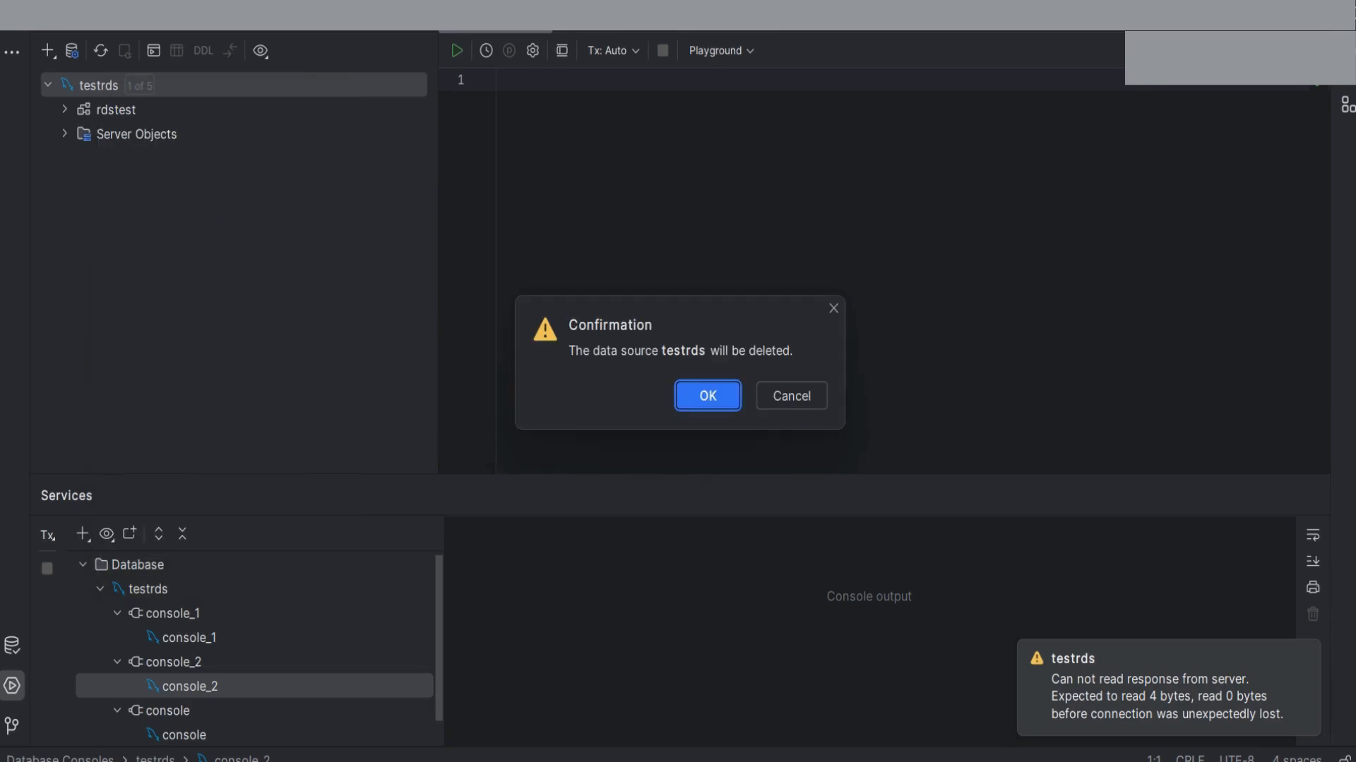
key("Return")
mouse_move(877, 761)
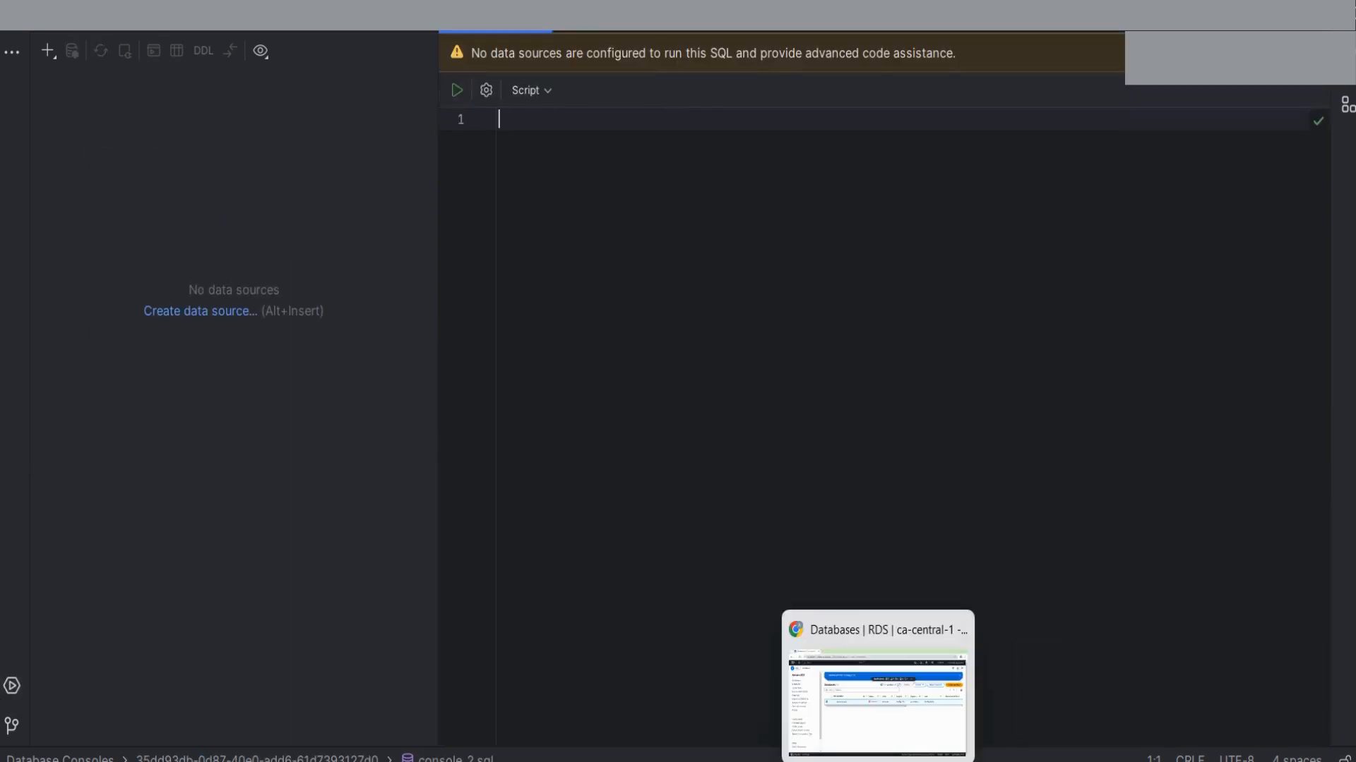
left_click(878, 699)
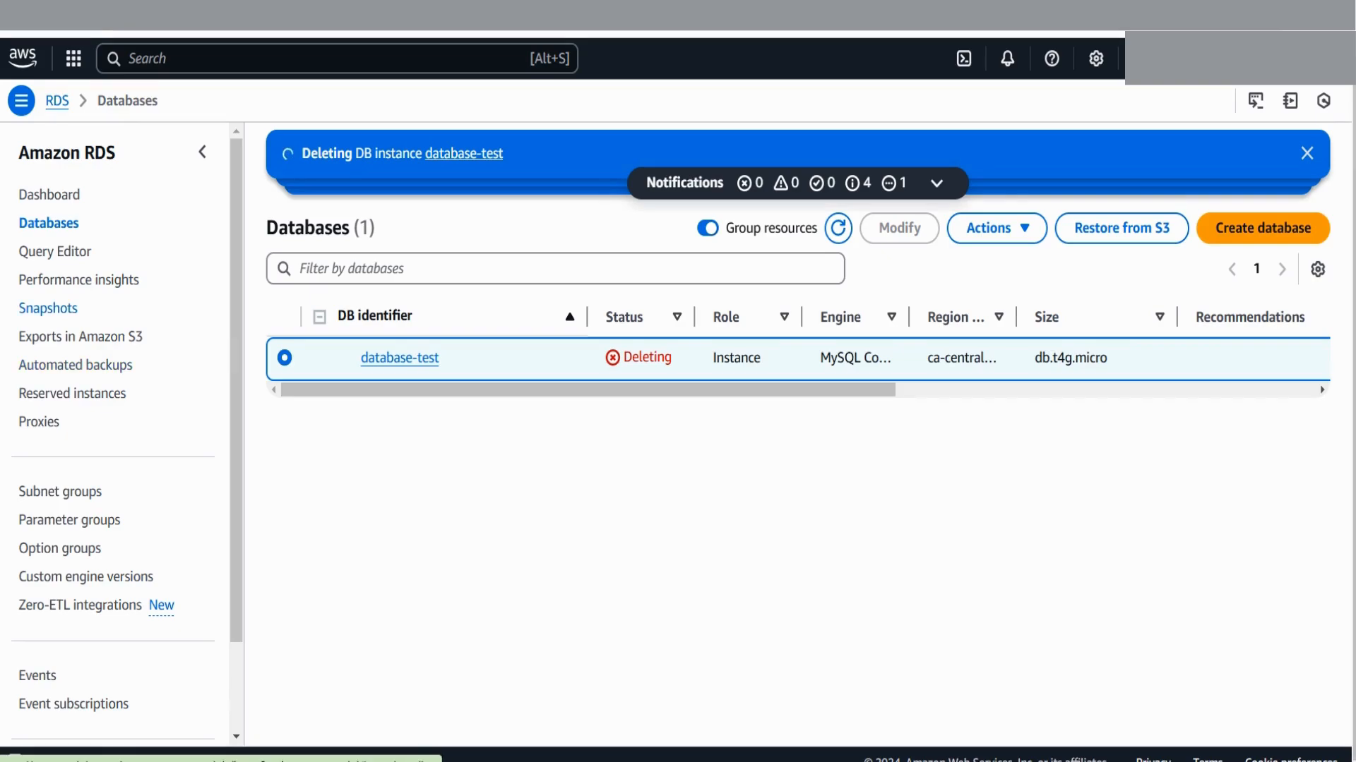
left_click(47, 307)
left_click(303, 452)
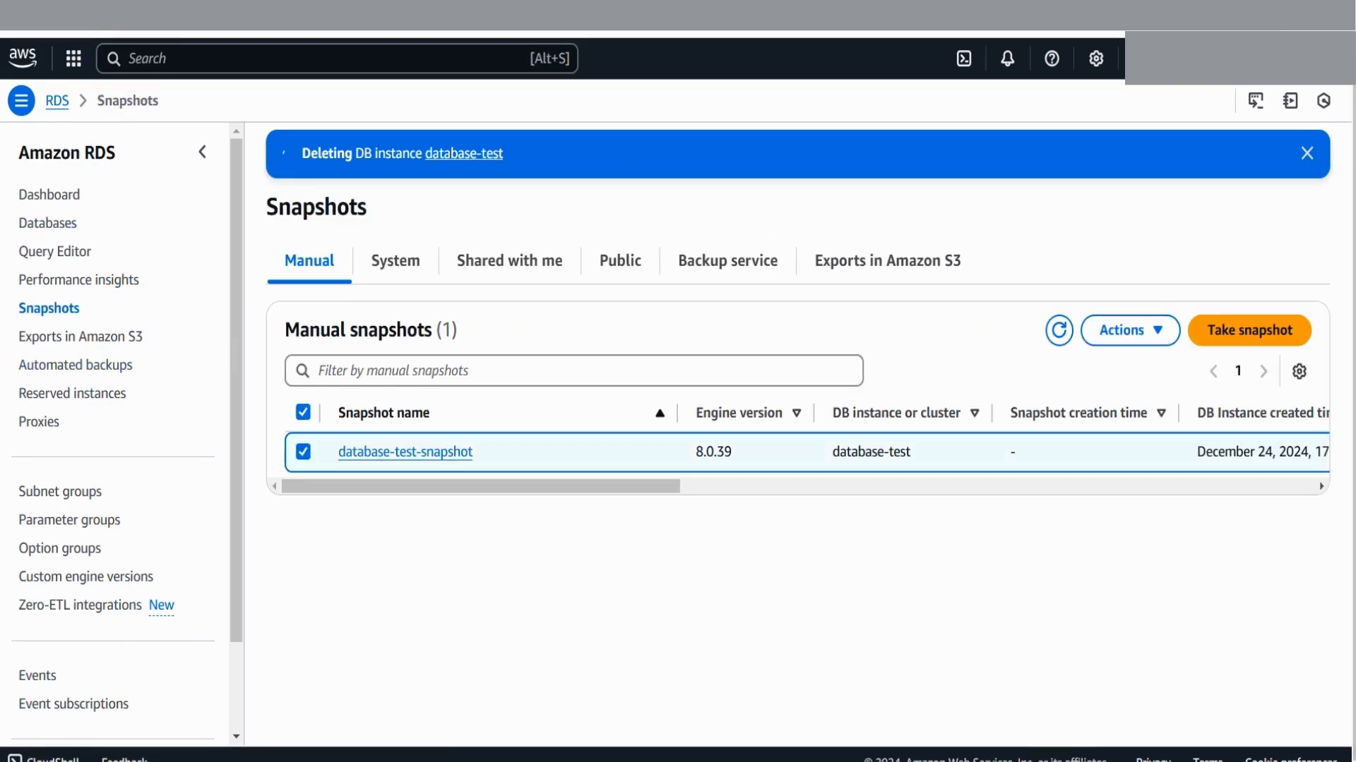
left_click(1130, 329)
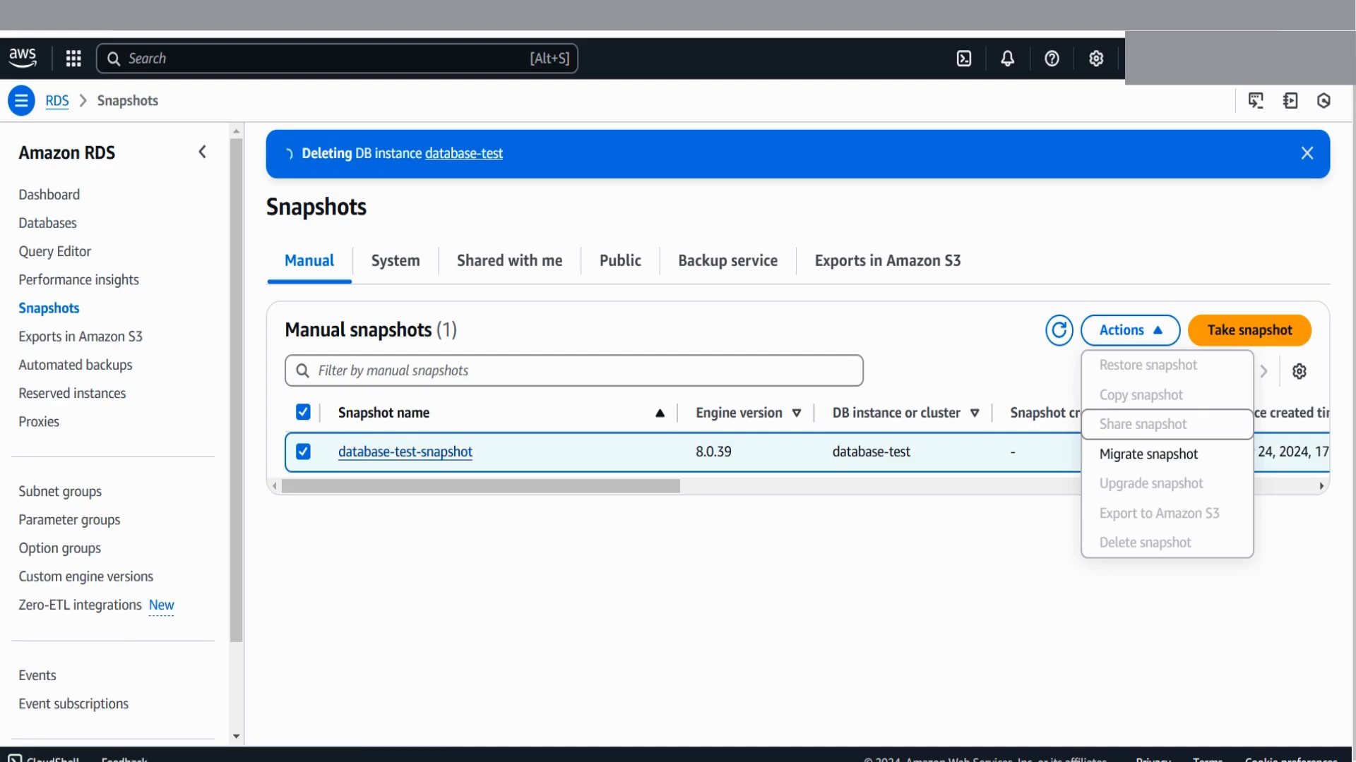
key("Up")
key("Up")
key("Up")
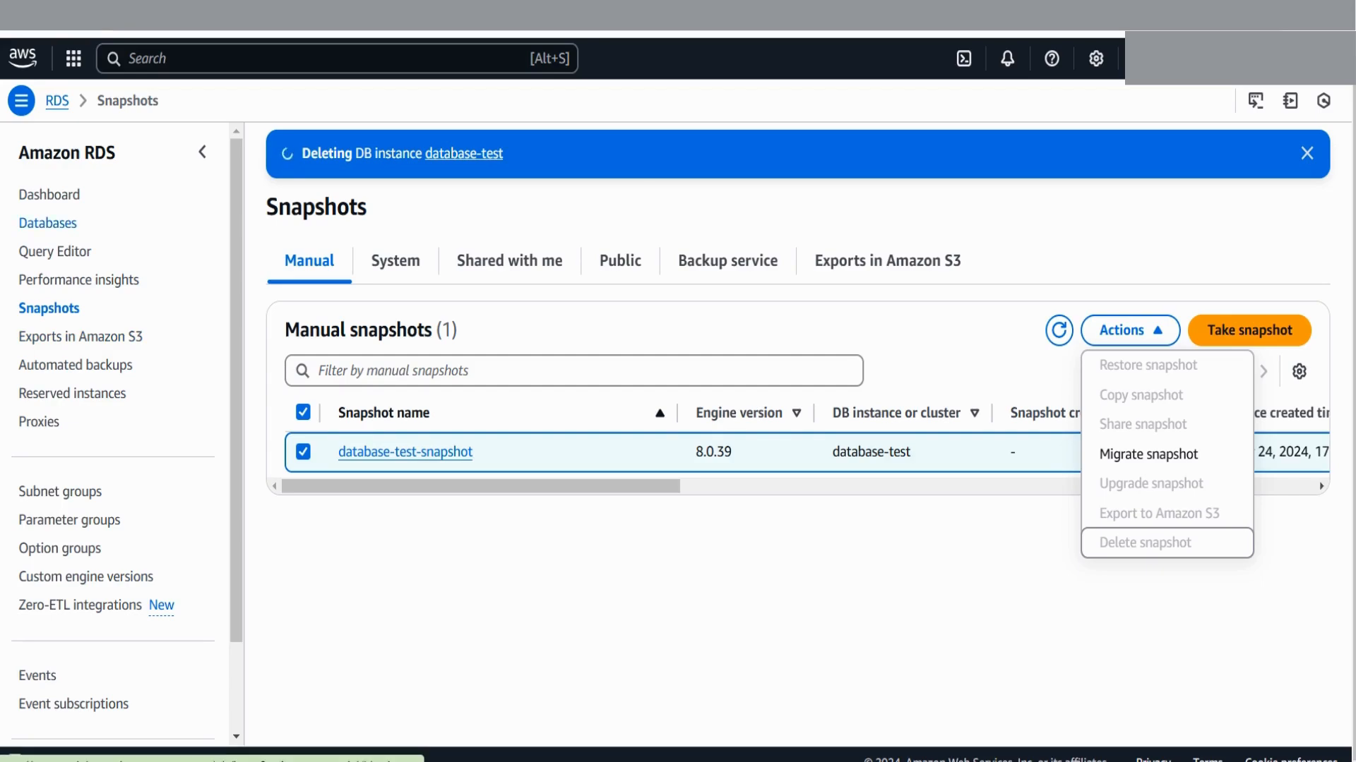
key("alt+Left")
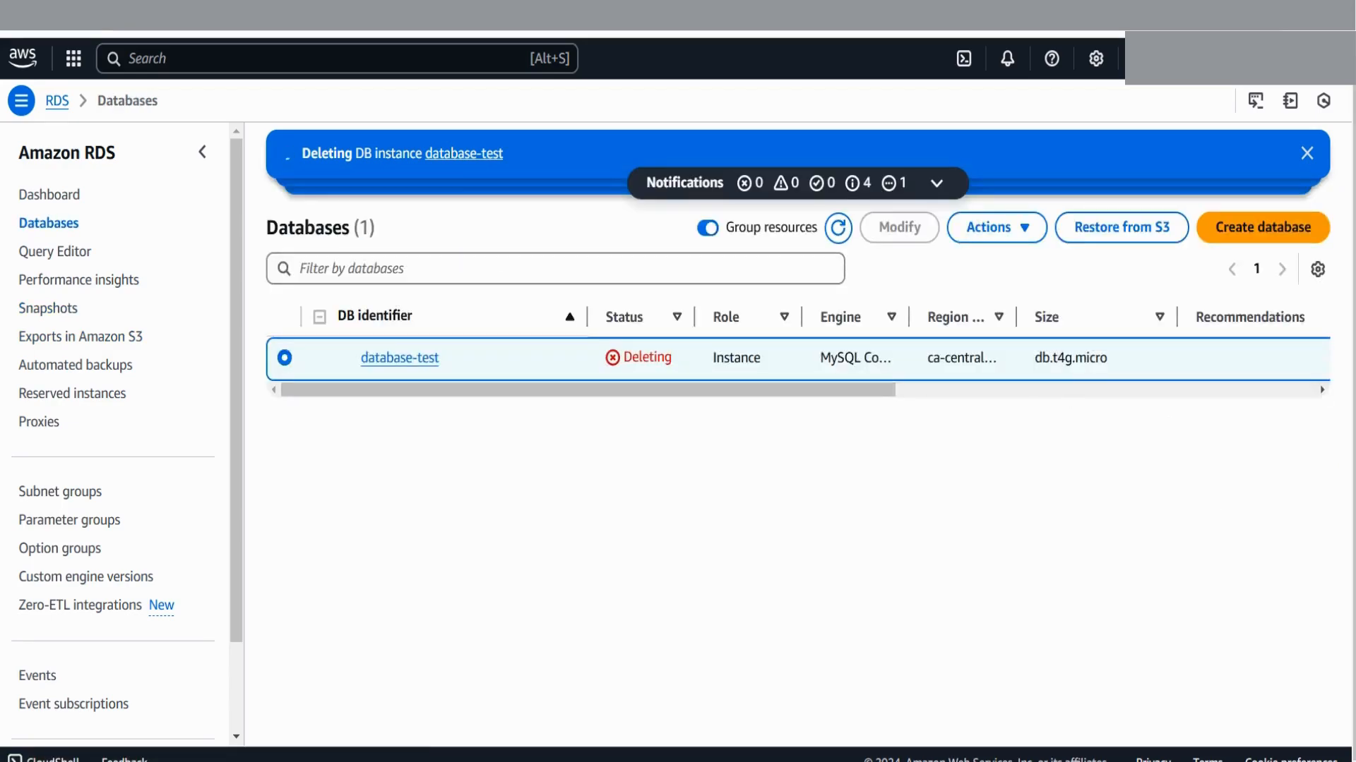